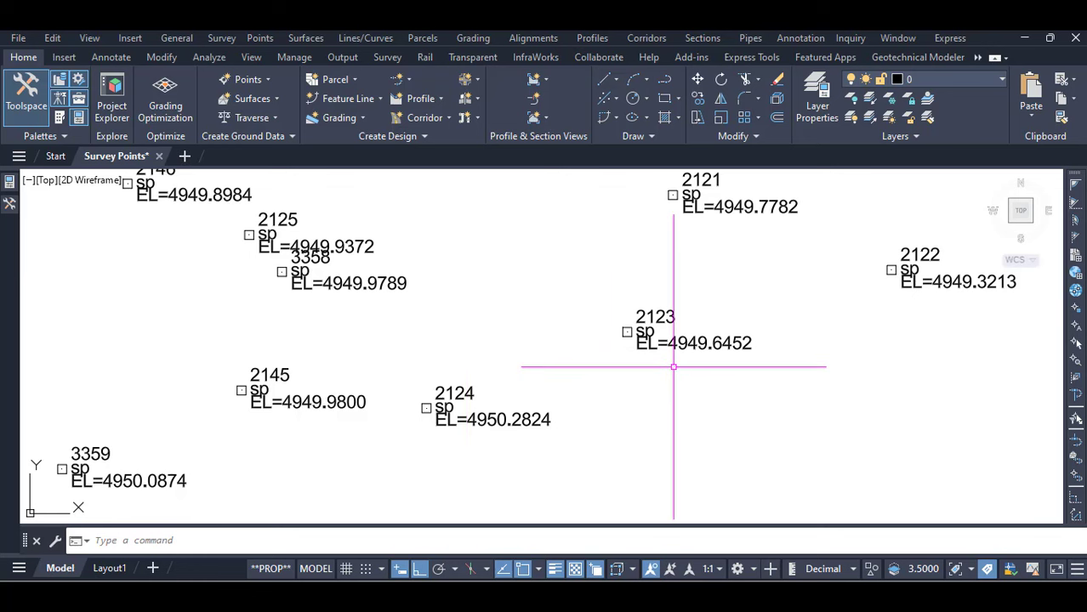
Examine the number, description and elevation labels of the survey points in several areas across the site
scroll(434, 406, up, 5)
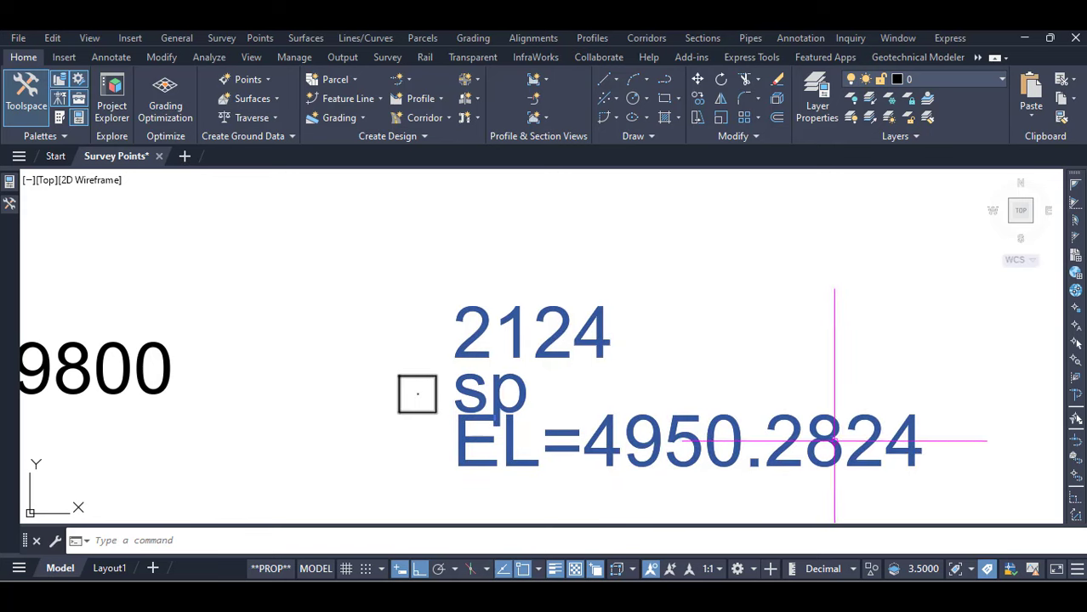
scroll(833, 437, down, 6)
scroll(595, 357, down, 4)
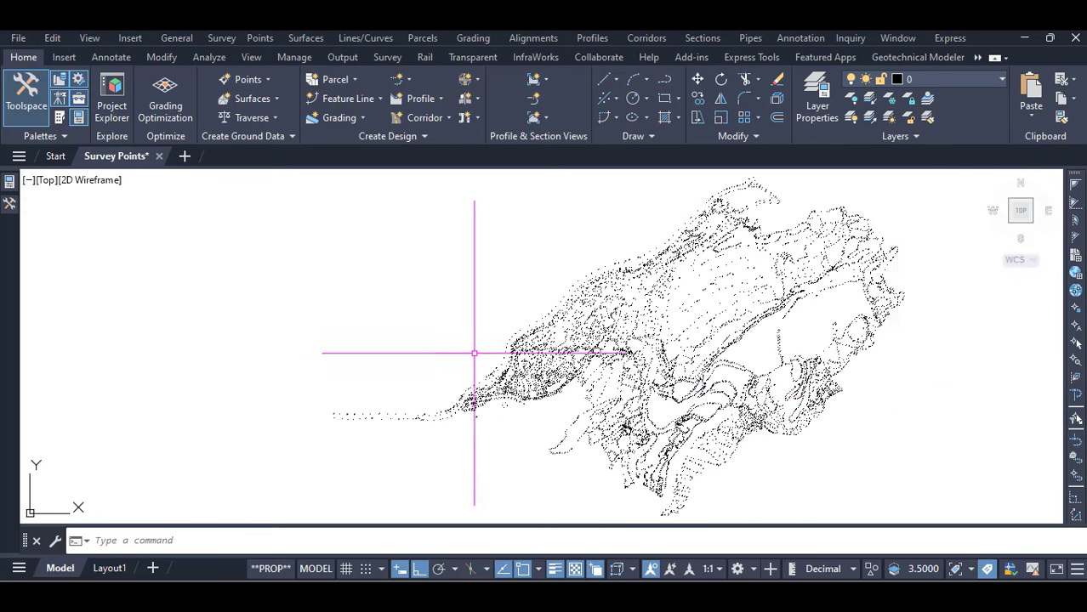
scroll(896, 304, up, 8)
scroll(896, 303, up, 5)
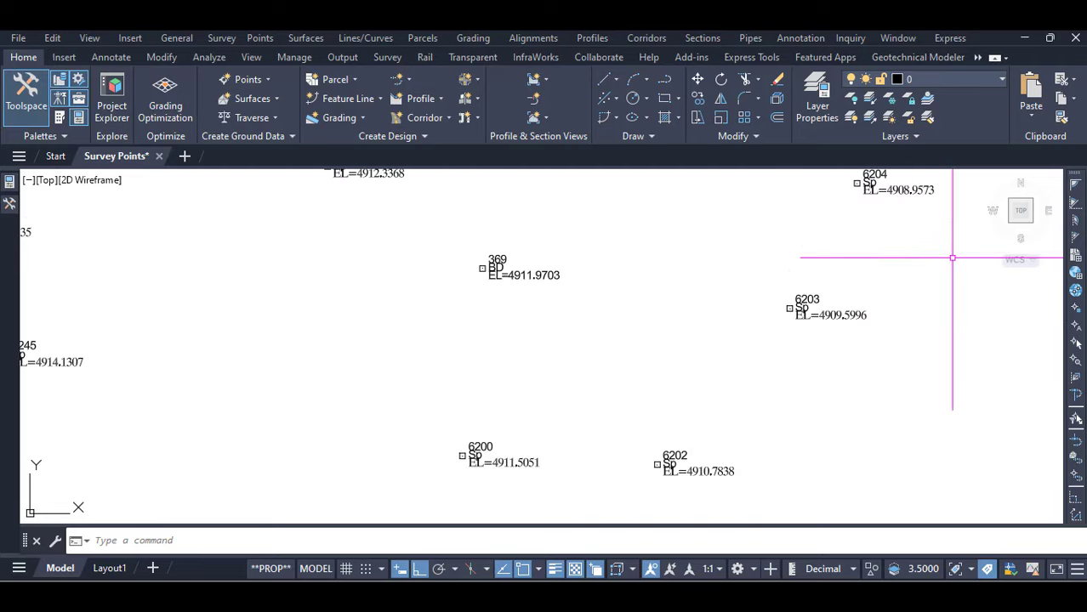
scroll(857, 294, up, 5)
scroll(905, 344, down, 6)
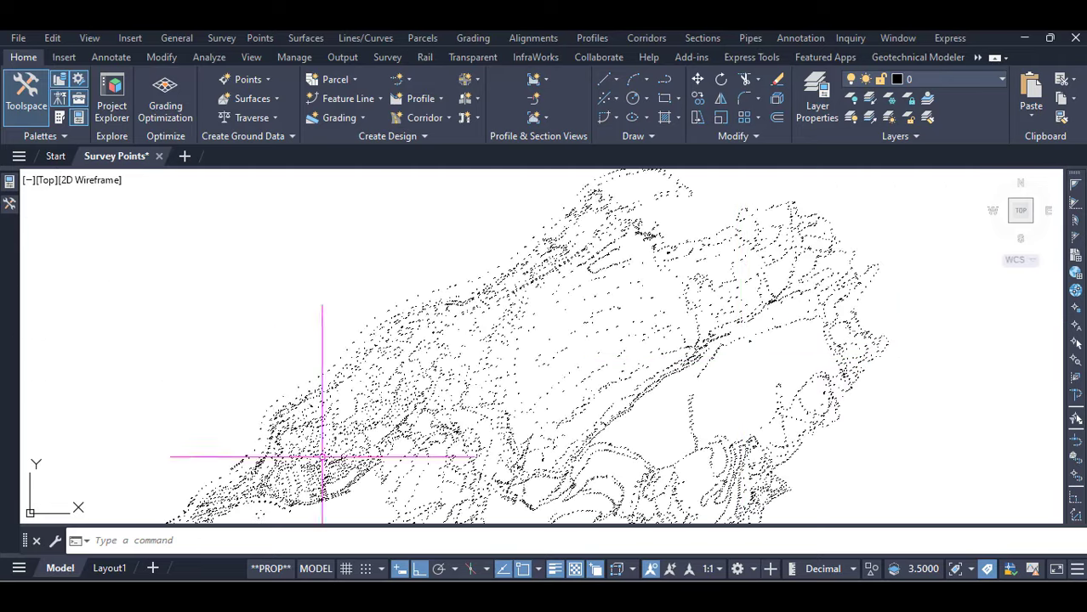
scroll(267, 474, up, 8)
scroll(837, 262, down, 6)
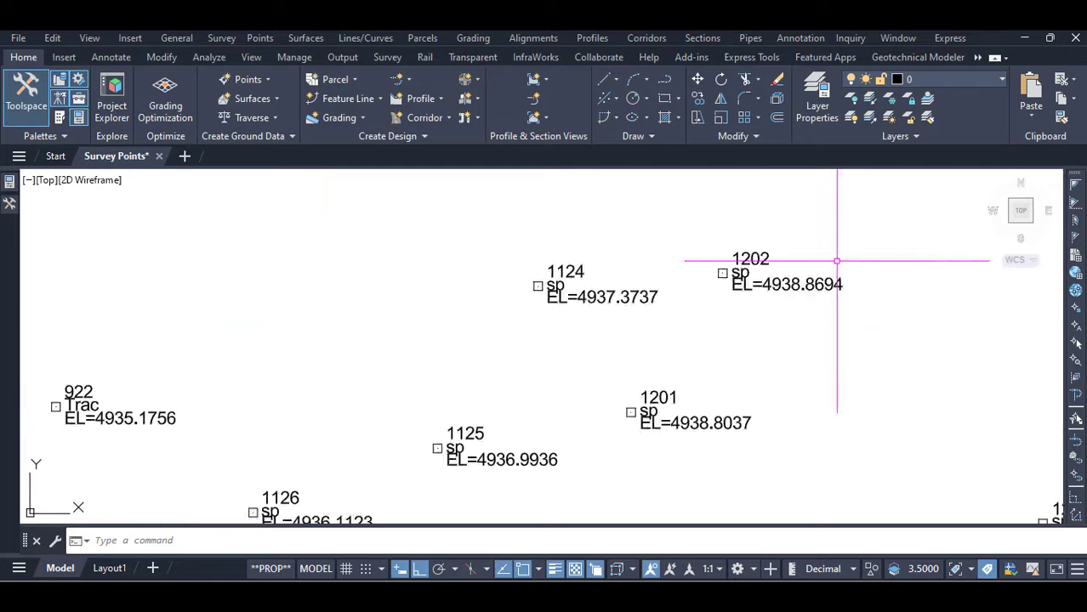
scroll(340, 405, up, 8)
scroll(668, 310, down, 6)
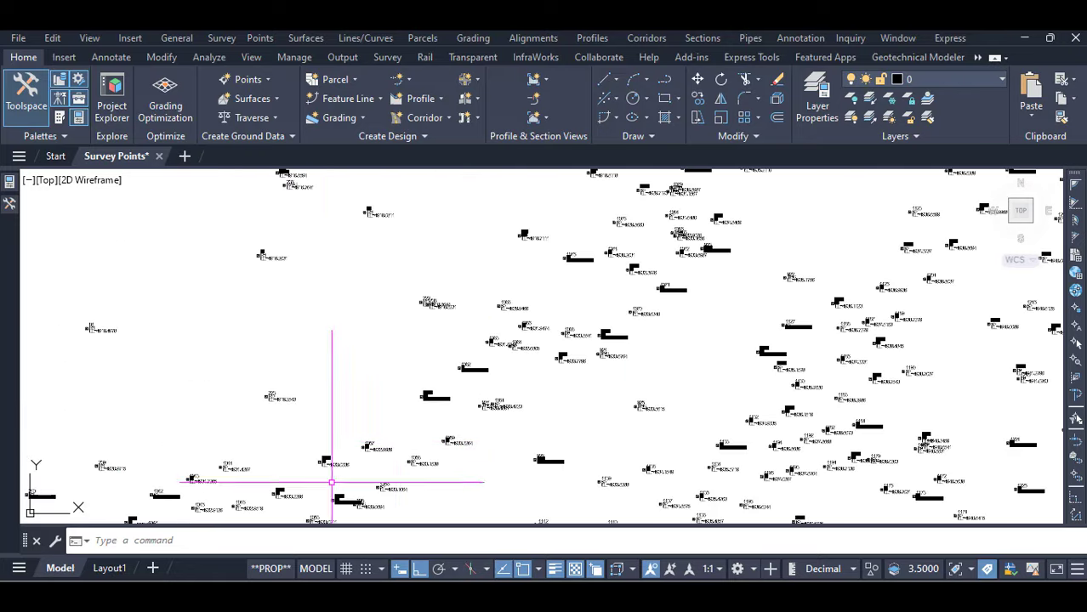
scroll(428, 437, up, 8)
scroll(762, 266, down, 6)
scroll(429, 344, down, 6)
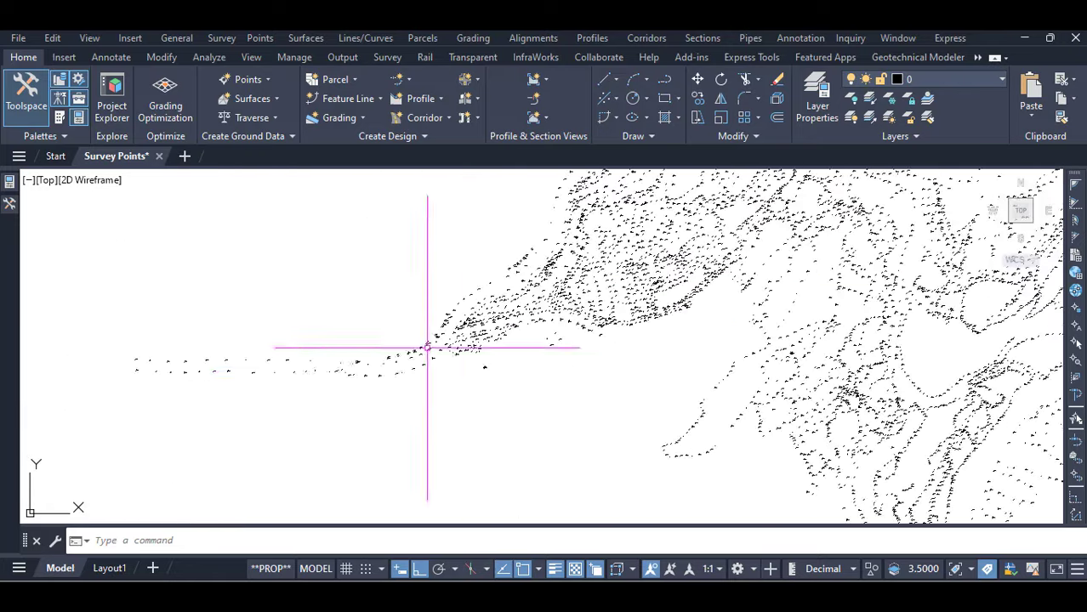
Examine the labels of road point 65 and the neighbouring BD Butti17 points 50 to 53 along the western road
scroll(356, 372, up, 8)
scroll(272, 289, up, 8)
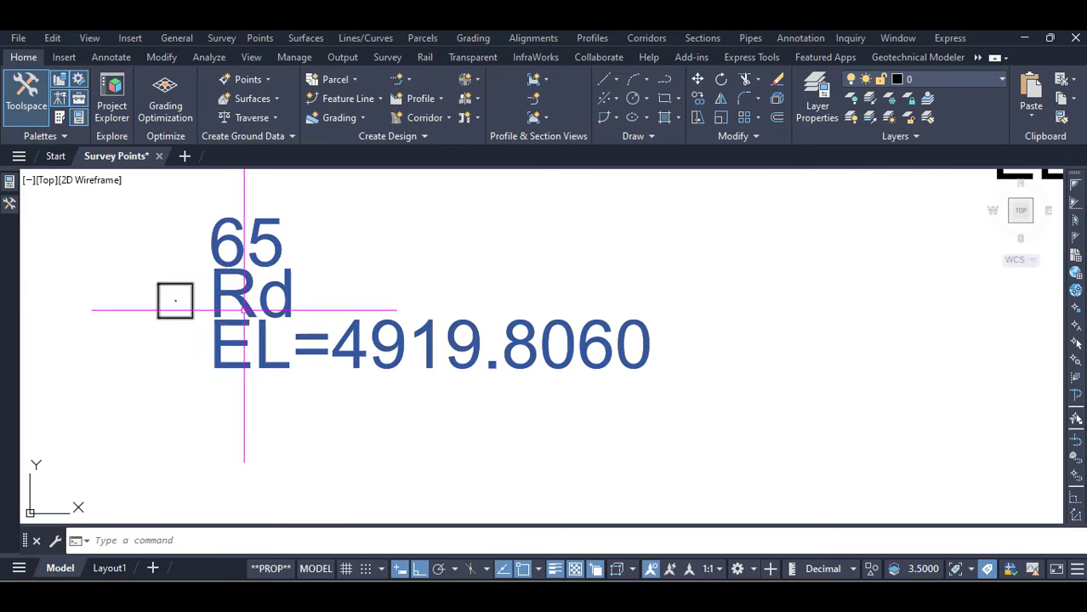
scroll(201, 359, down, 3)
scroll(393, 230, down, 2)
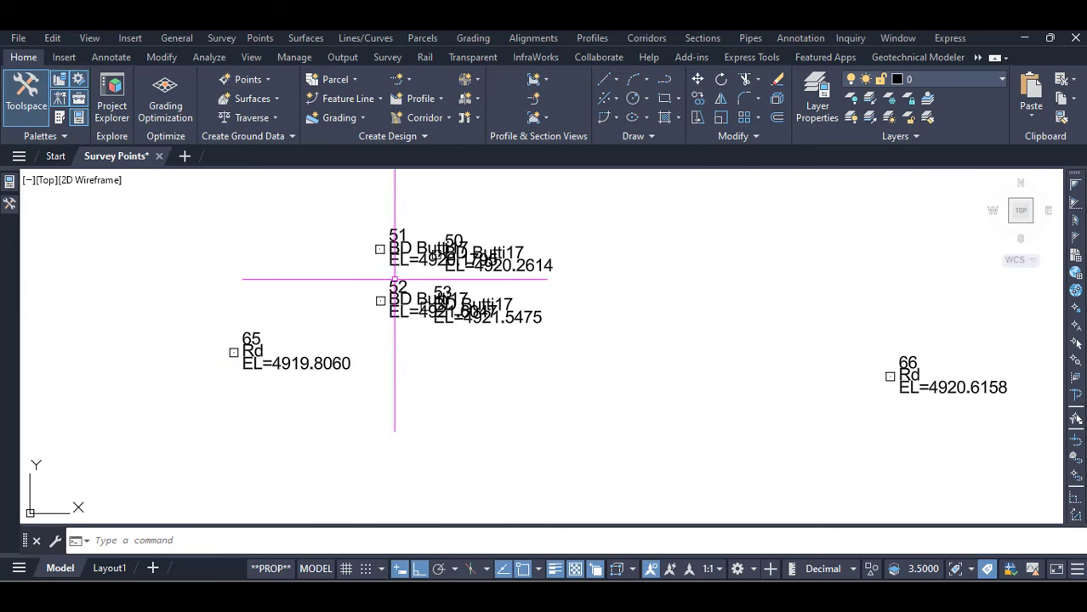
scroll(416, 254, up, 5)
scroll(418, 231, down, 2)
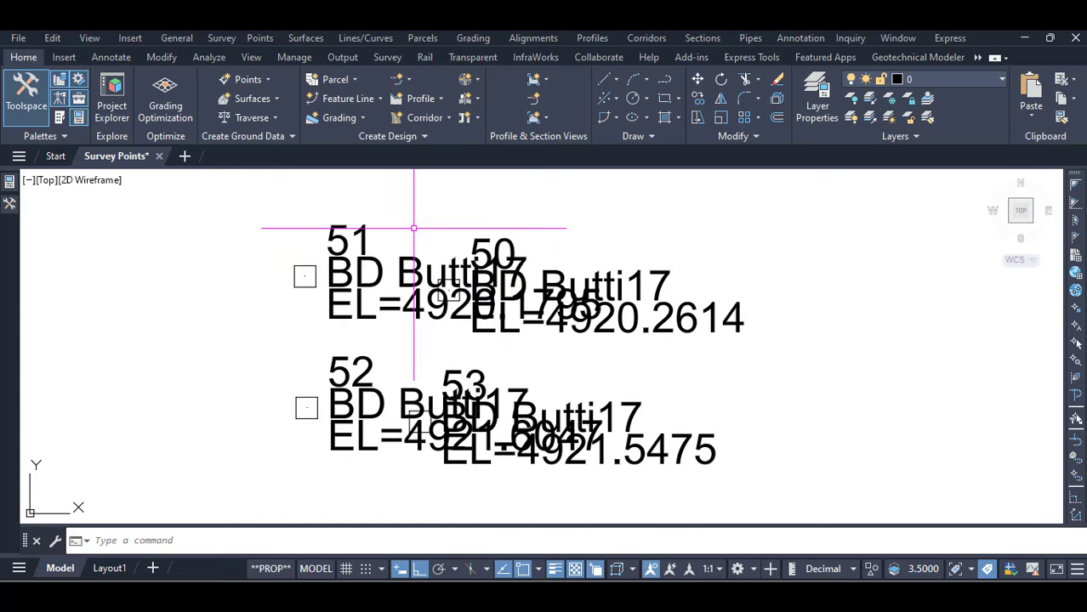
scroll(381, 261, up, 2)
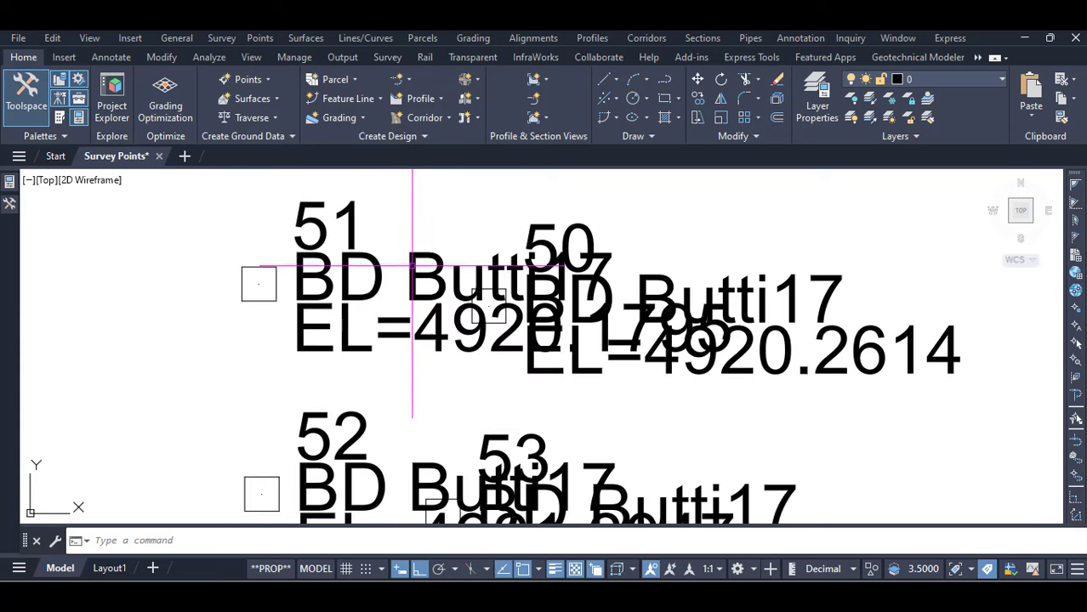
scroll(510, 264, down, 2)
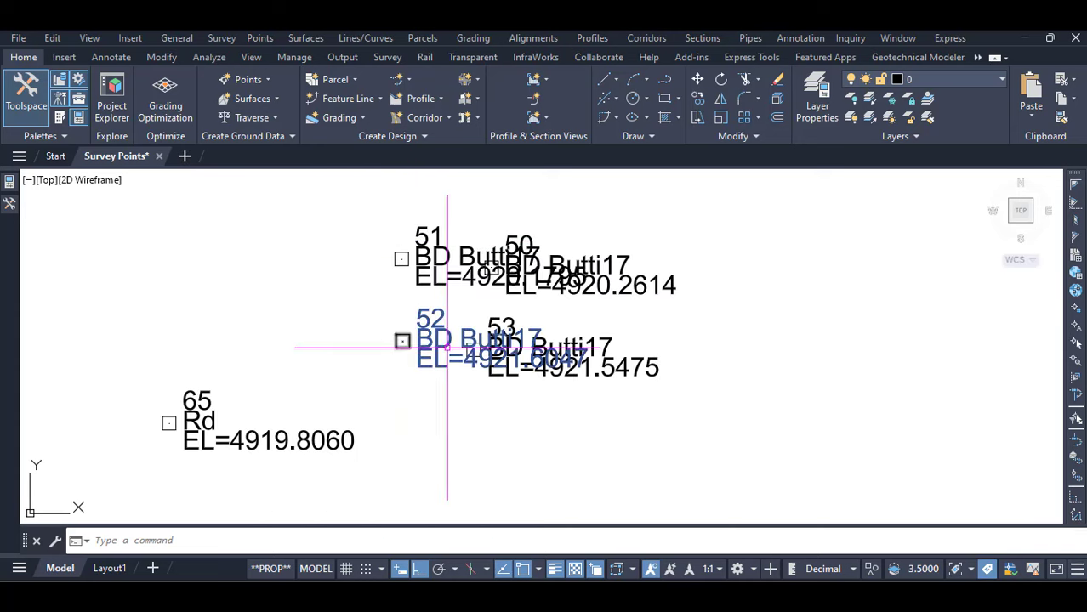
scroll(467, 349, up, 2)
scroll(748, 281, down, 2)
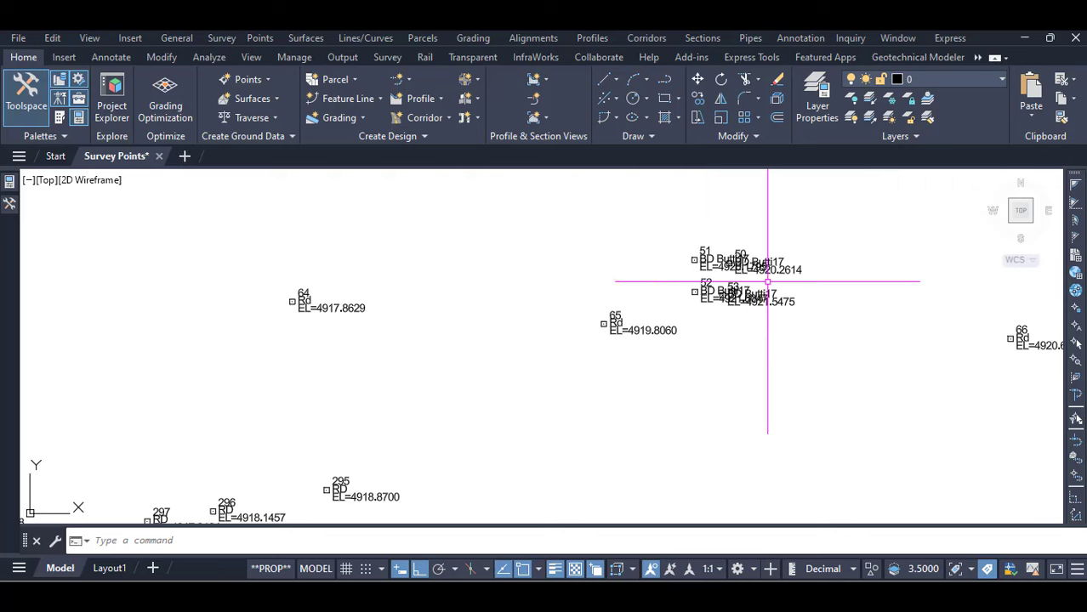
scroll(305, 296, up, 2)
scroll(305, 296, down, 2)
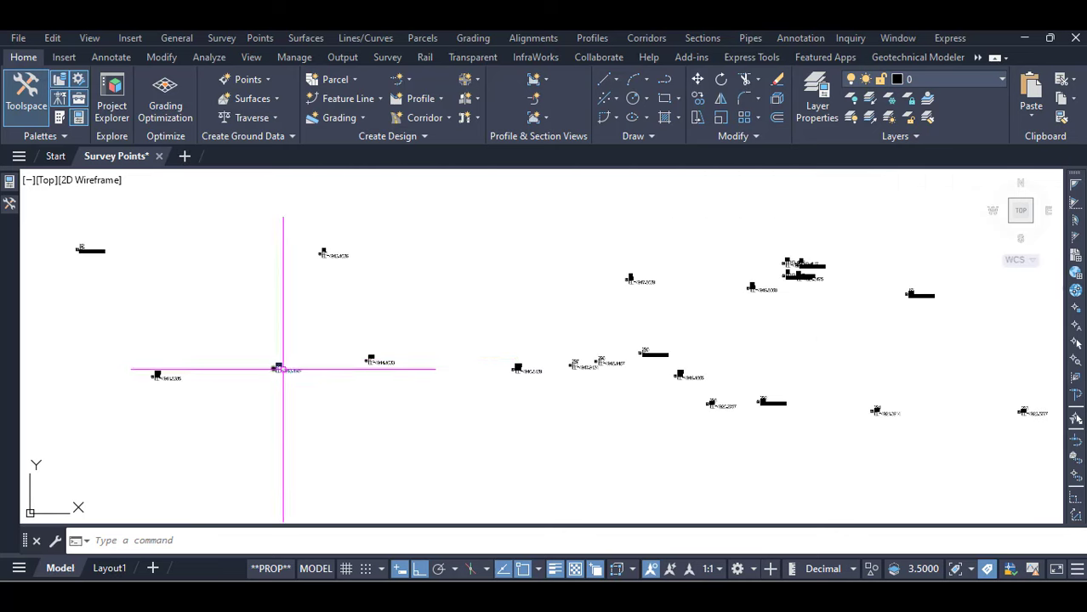
scroll(282, 369, up, 2)
scroll(386, 360, down, 5)
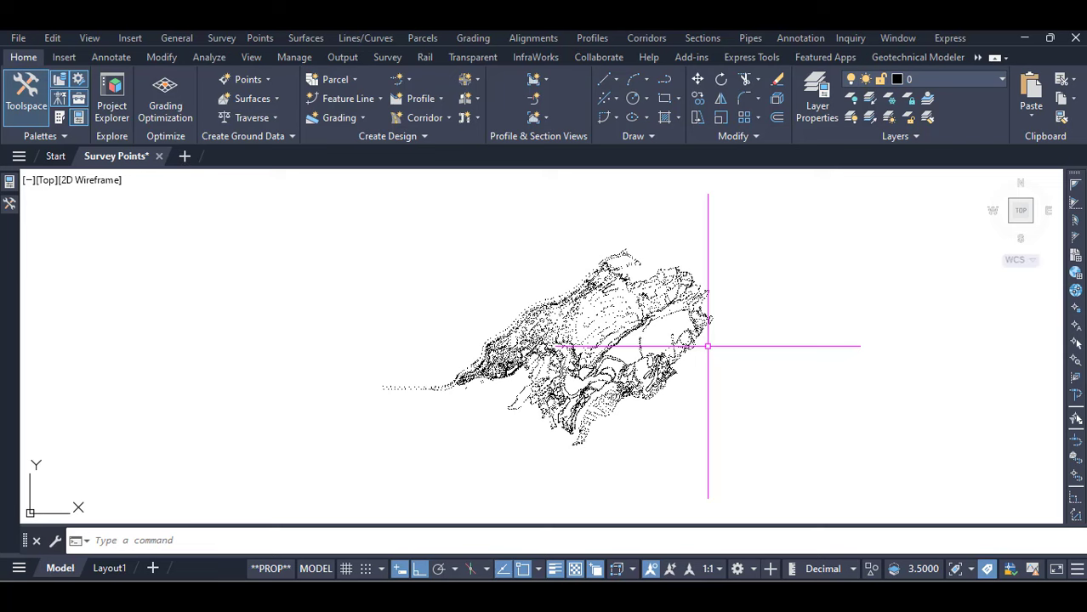
Select road point 65 on the western road and inspect its block reference properties
scroll(444, 377, up, 6)
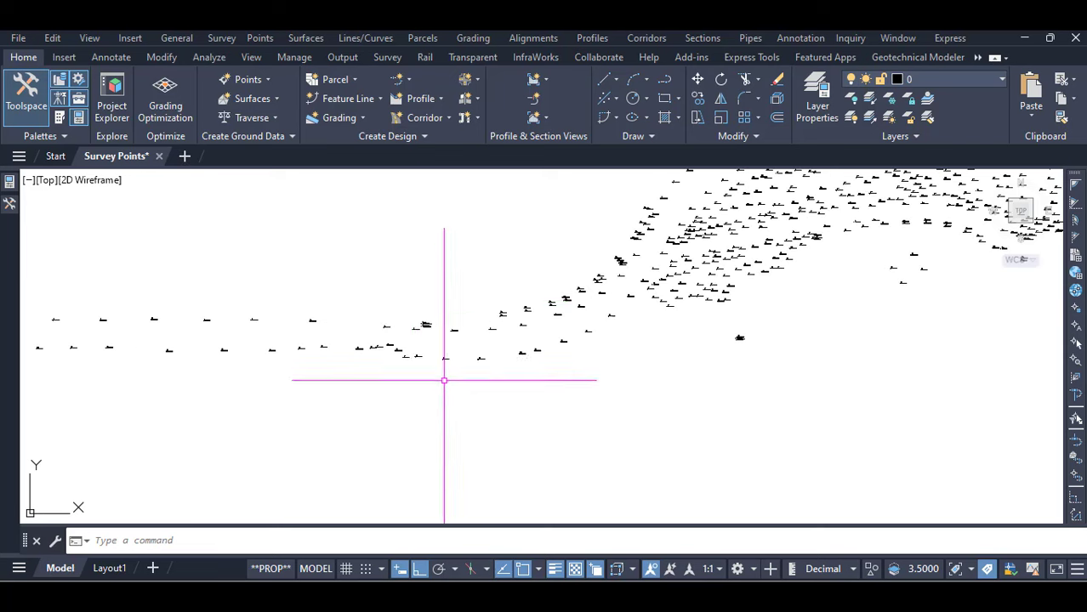
scroll(488, 364, up, 3)
click(366, 336)
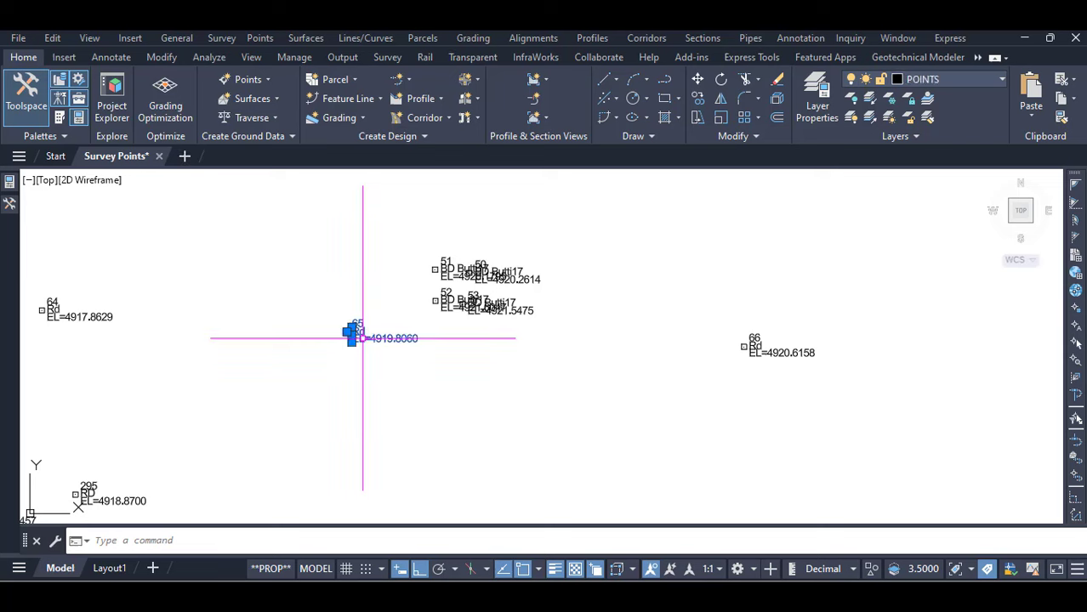
scroll(366, 342, up, 6)
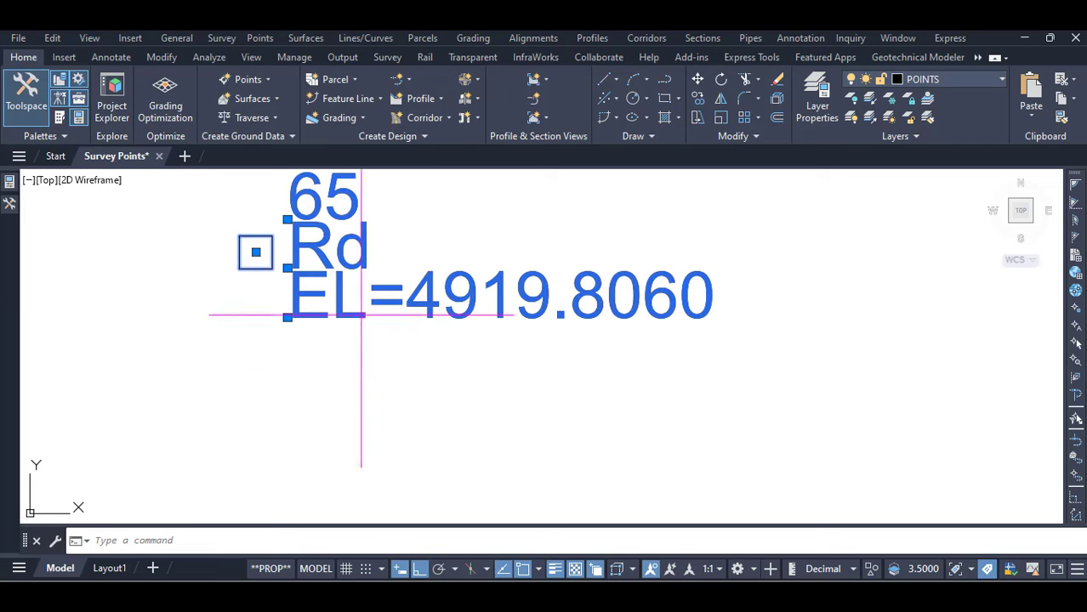
key(Escape)
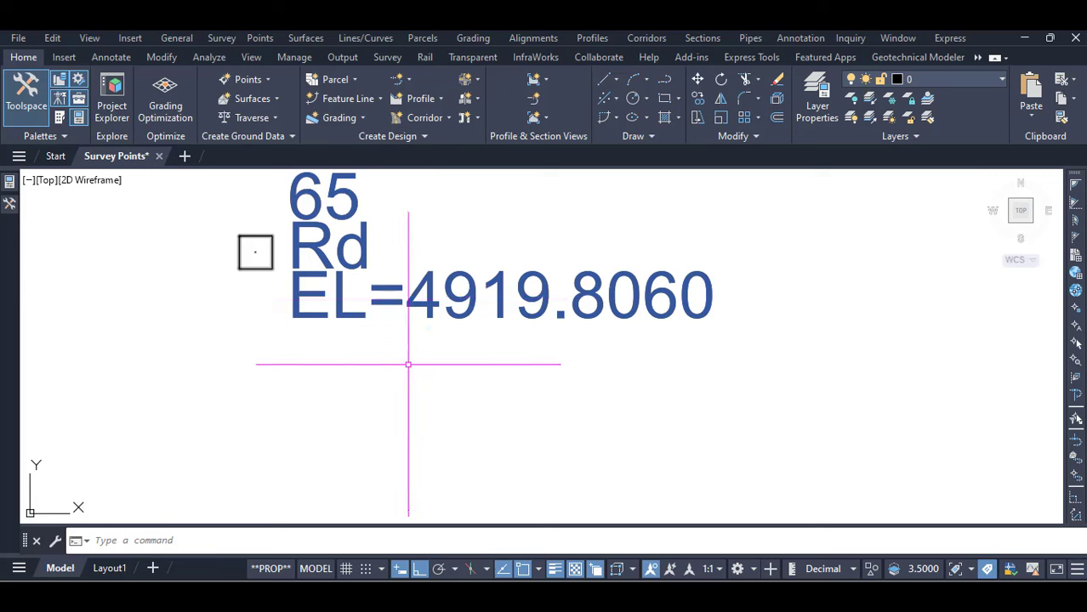
scroll(408, 364, down, 2)
click(370, 299)
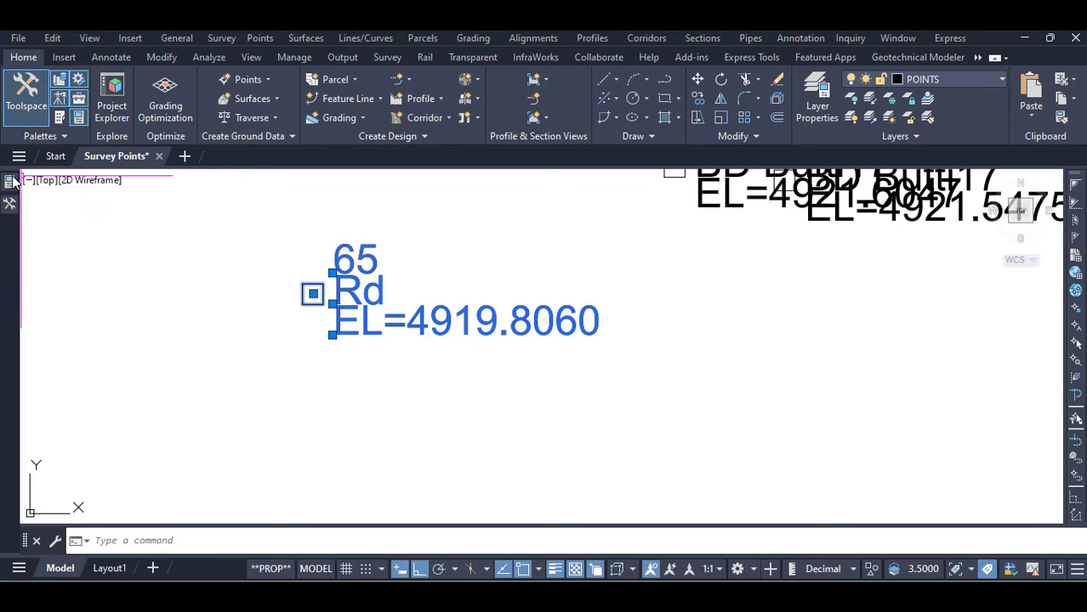
mouse_move(12, 181)
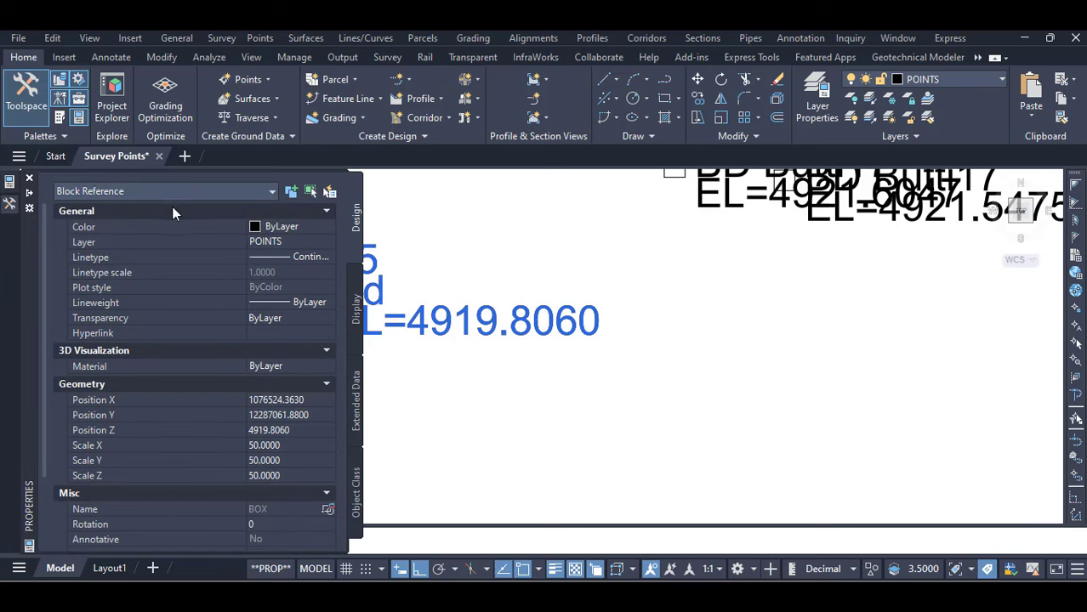
Select all survey point blocks similar to road point 65
scroll(459, 281, down, 4)
right_click(472, 323)
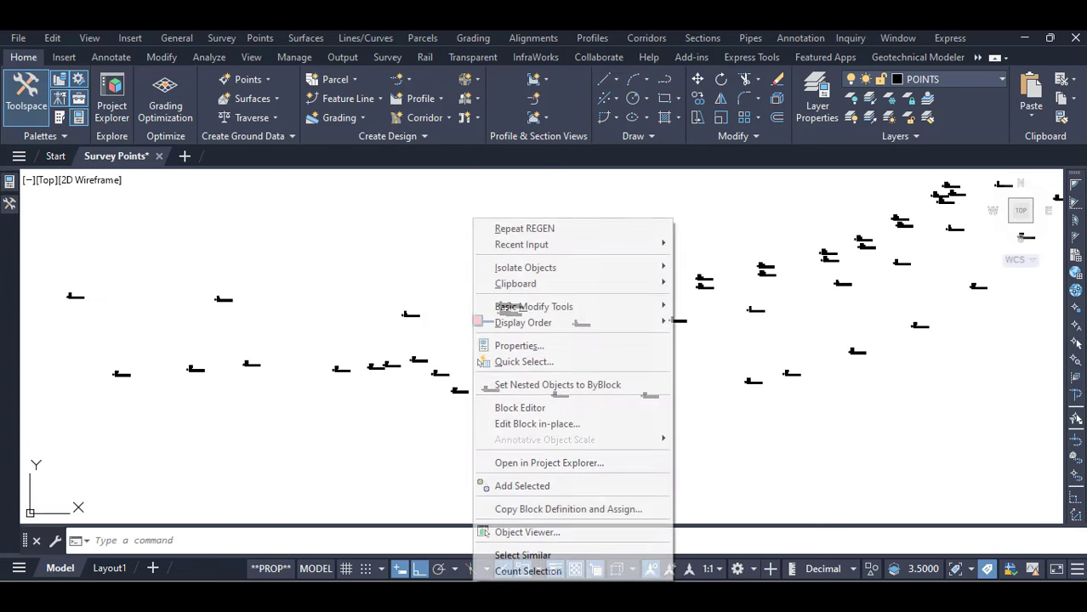
click(517, 558)
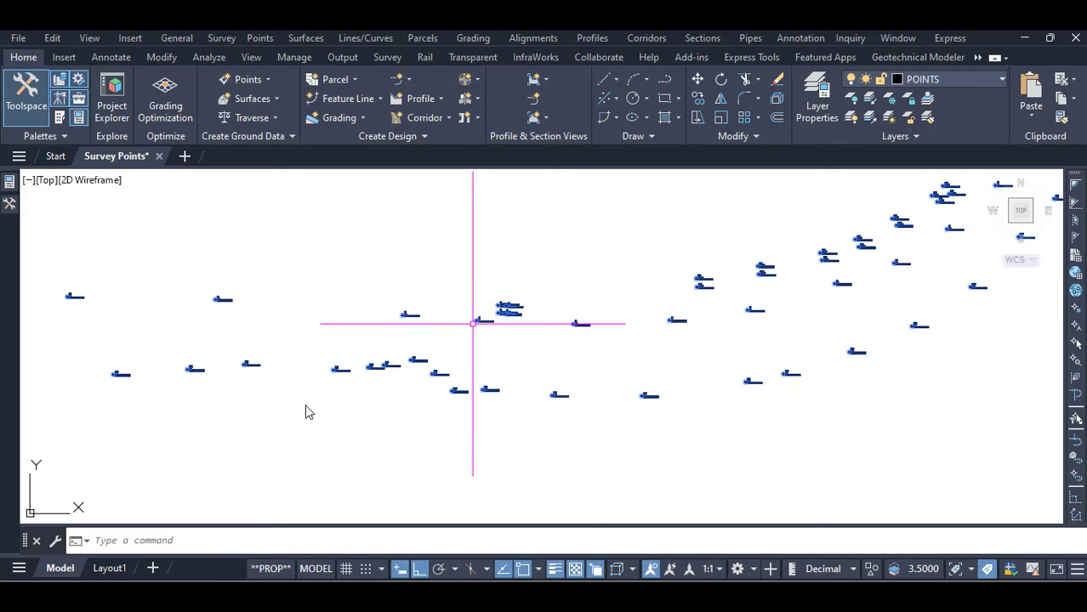
scroll(557, 347, down, 2)
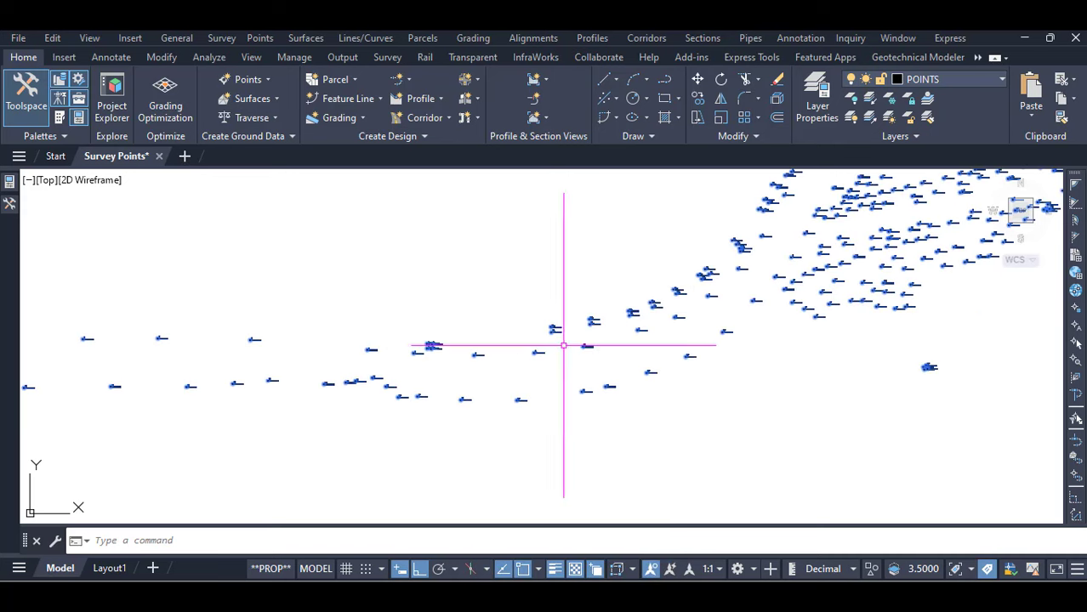
Try exploding the block of Rwall point 265 and undo the explosion
scroll(581, 340, up, 8)
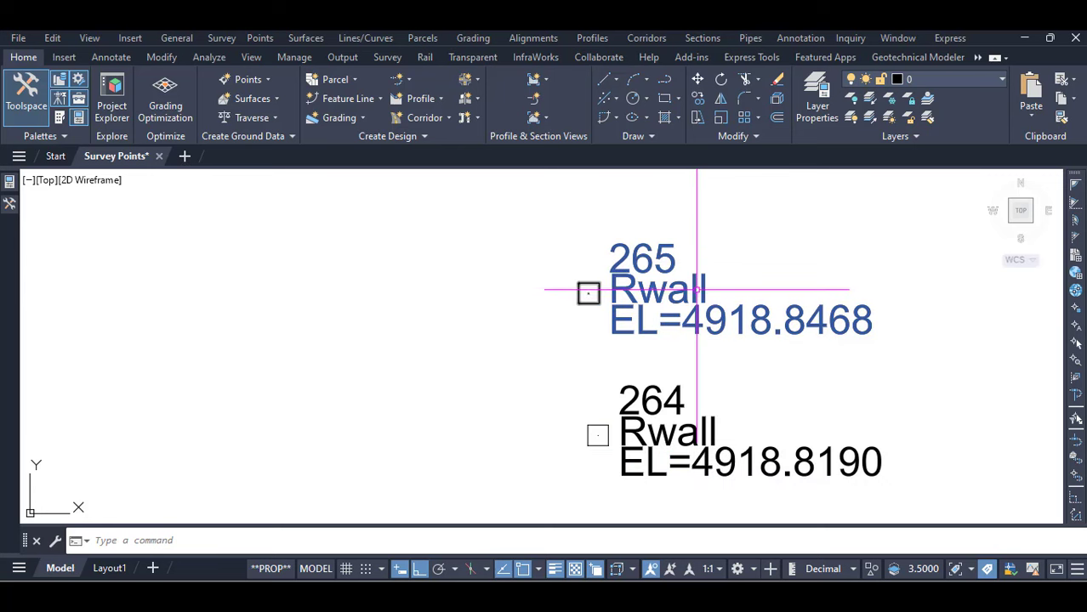
click(697, 263)
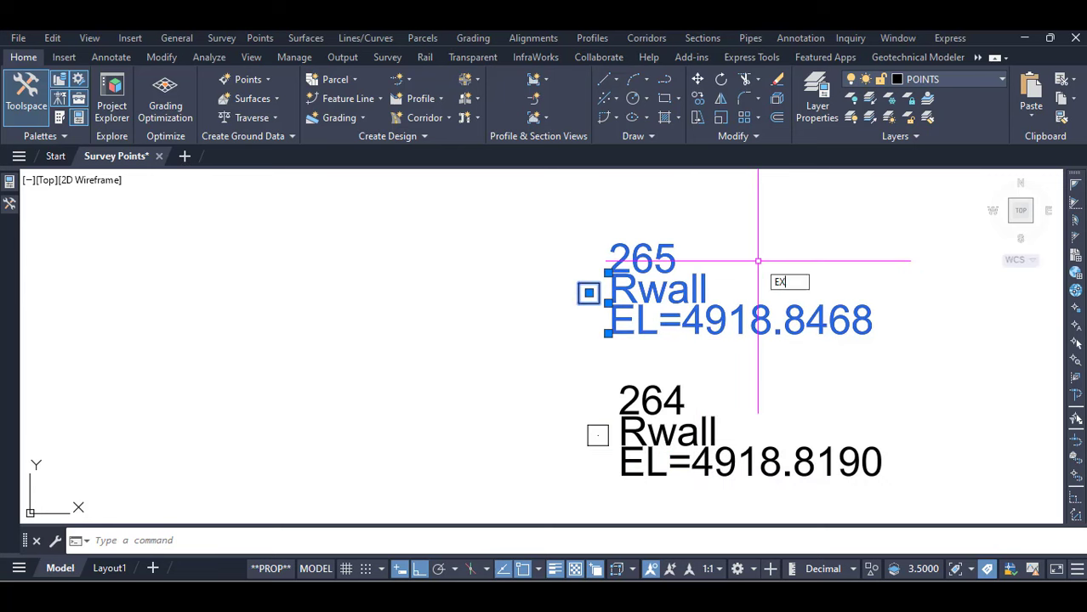
text(P)
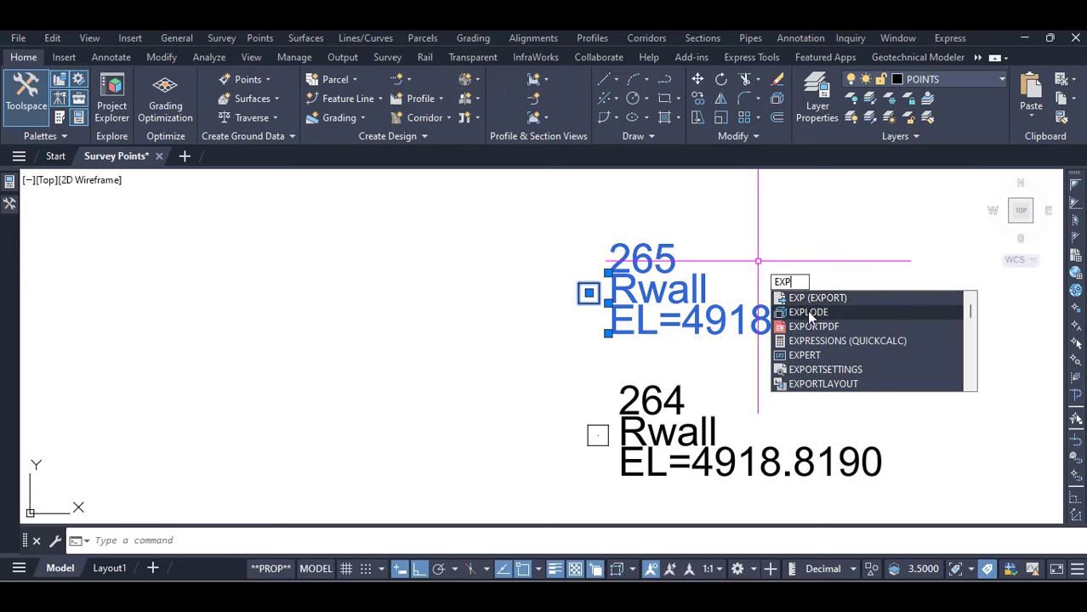
click(808, 311)
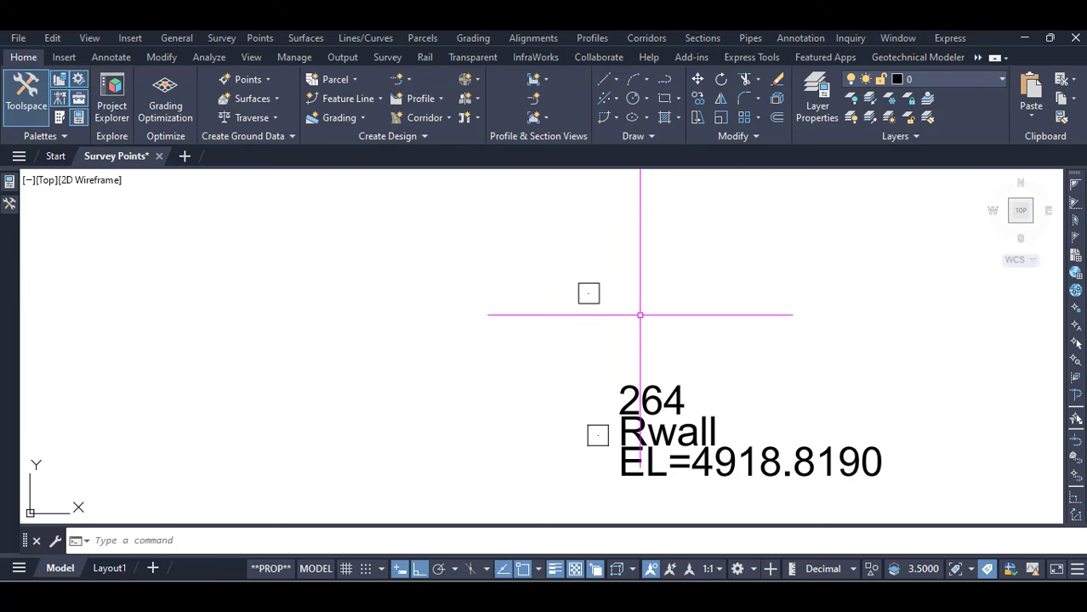
key(ctrl+z)
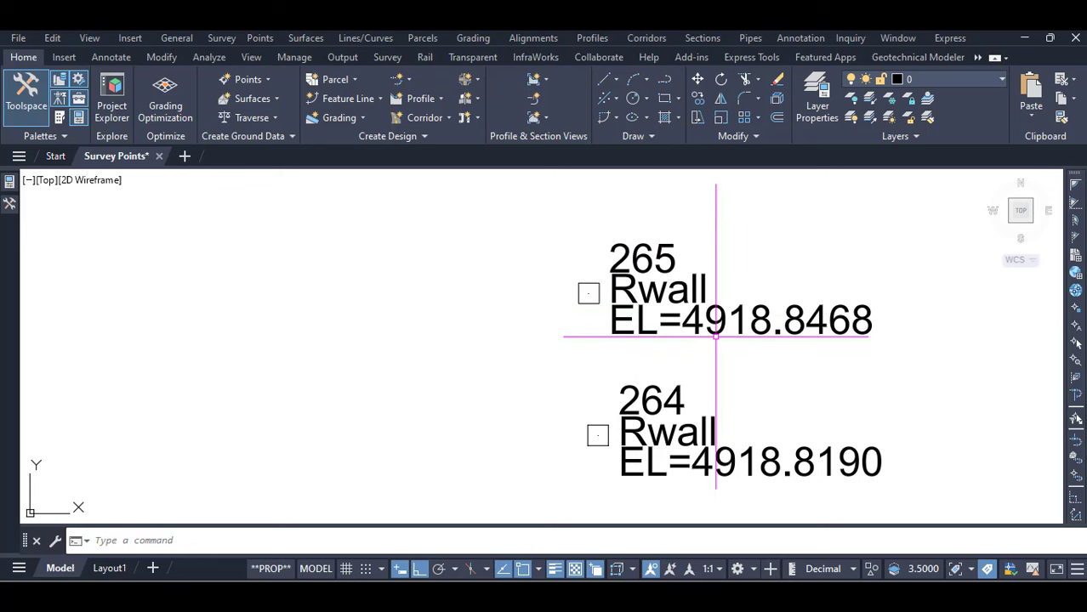
Select all survey point blocks similar to Rwall point 265 and burst them, keeping their attribute values as text
right_click(679, 296)
click(728, 554)
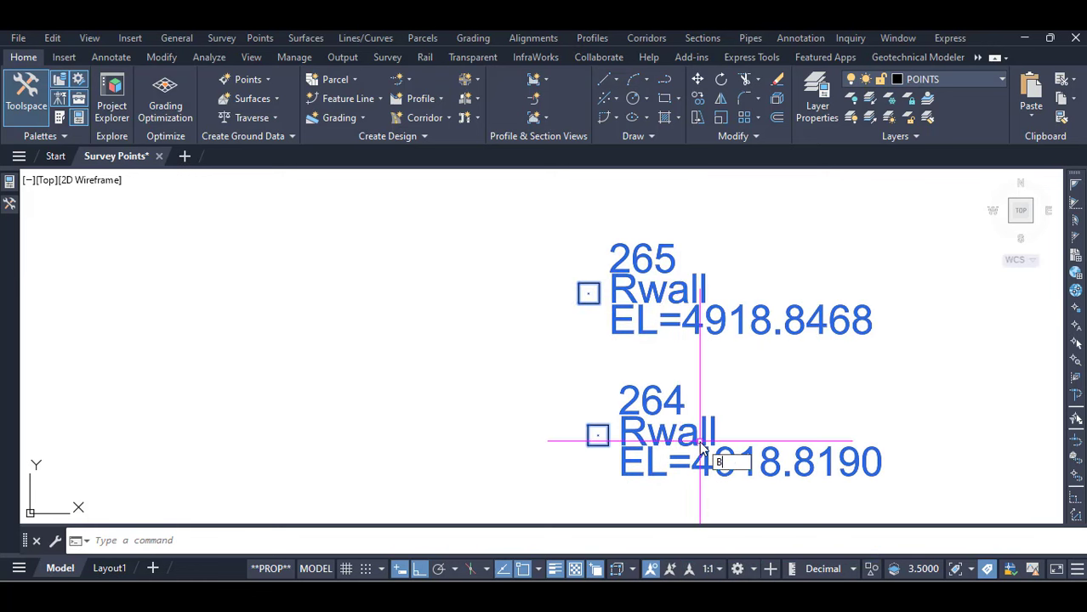
text(BRUST)
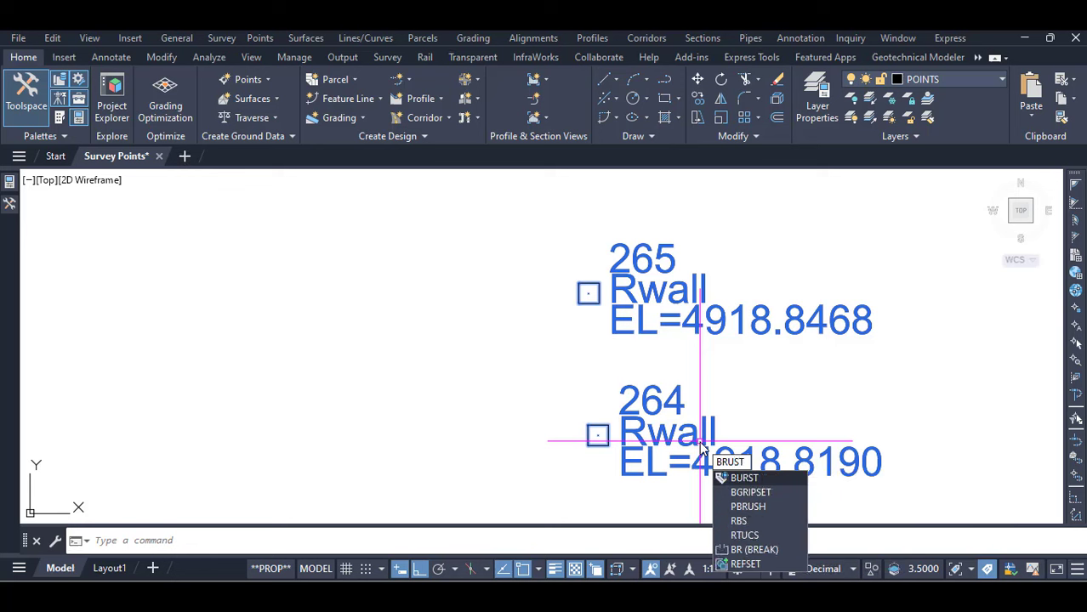
click(740, 478)
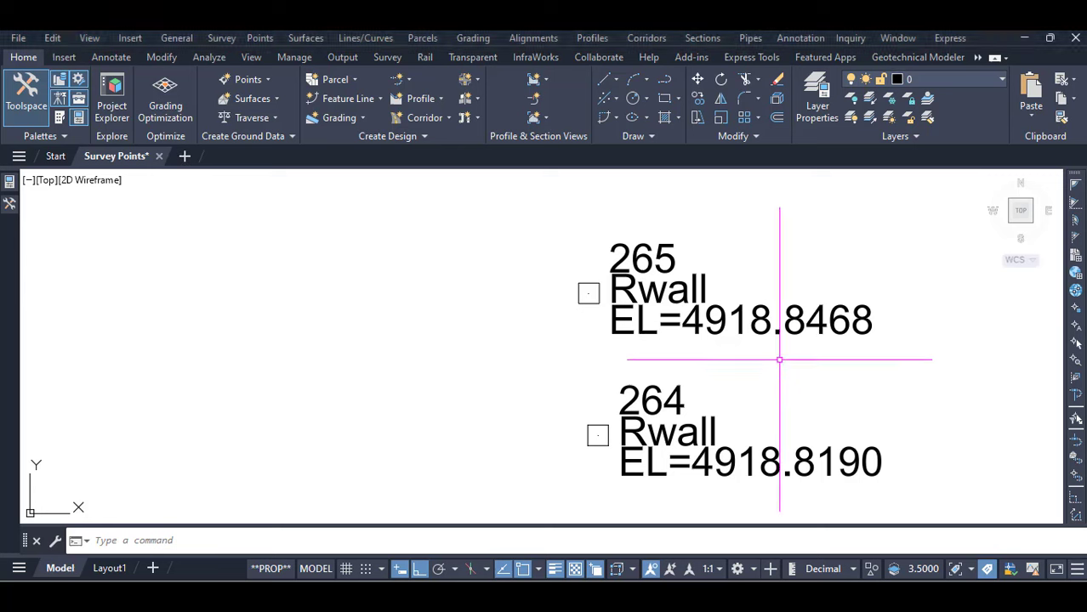
scroll(486, 364, down, 8)
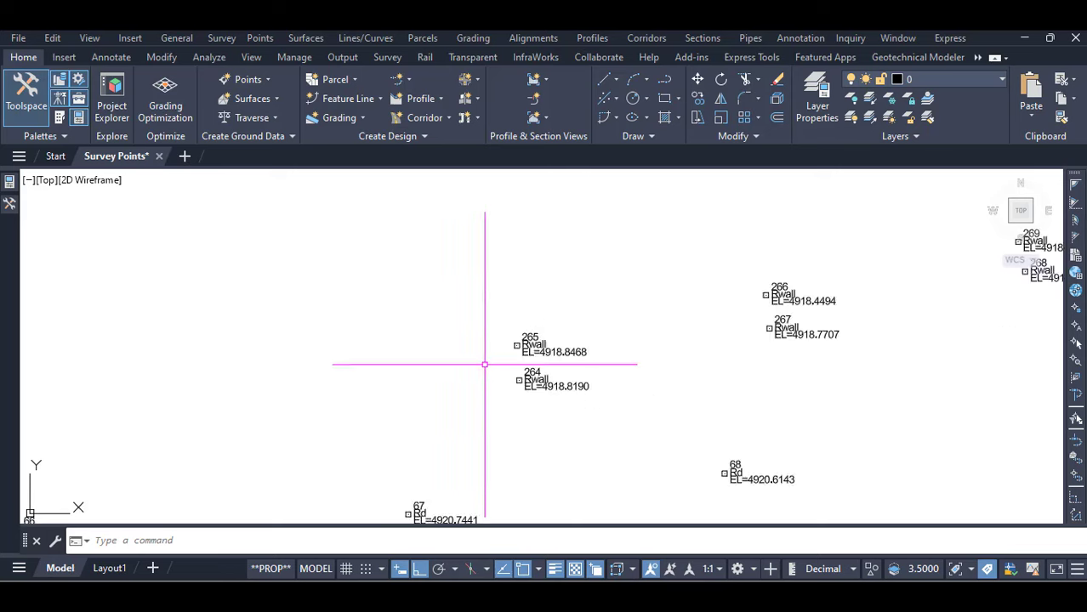
scroll(595, 333, down, 5)
scroll(765, 279, up, 8)
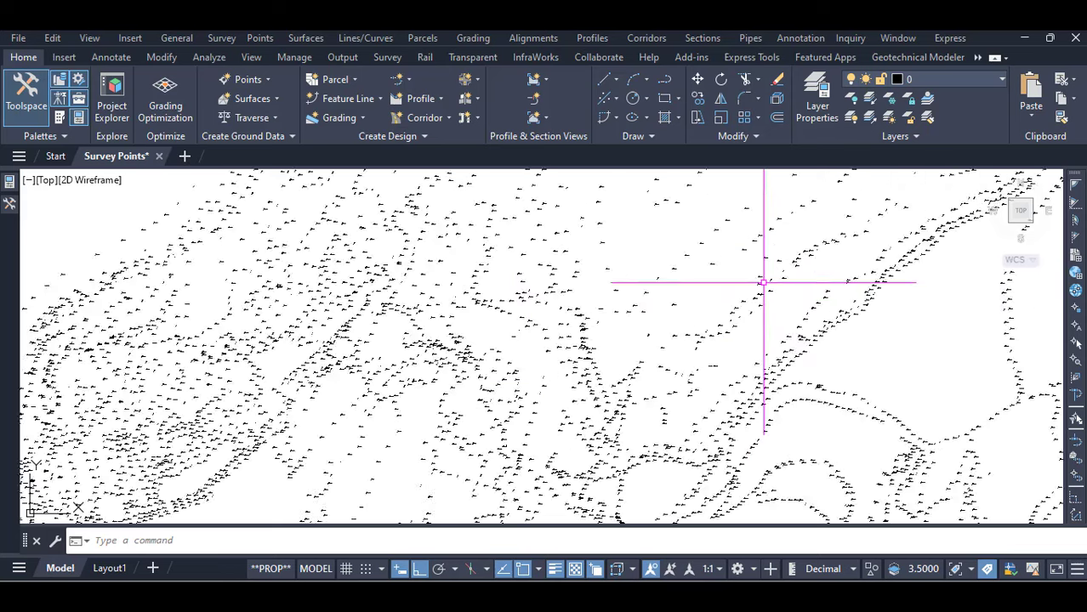
scroll(794, 255, up, 6)
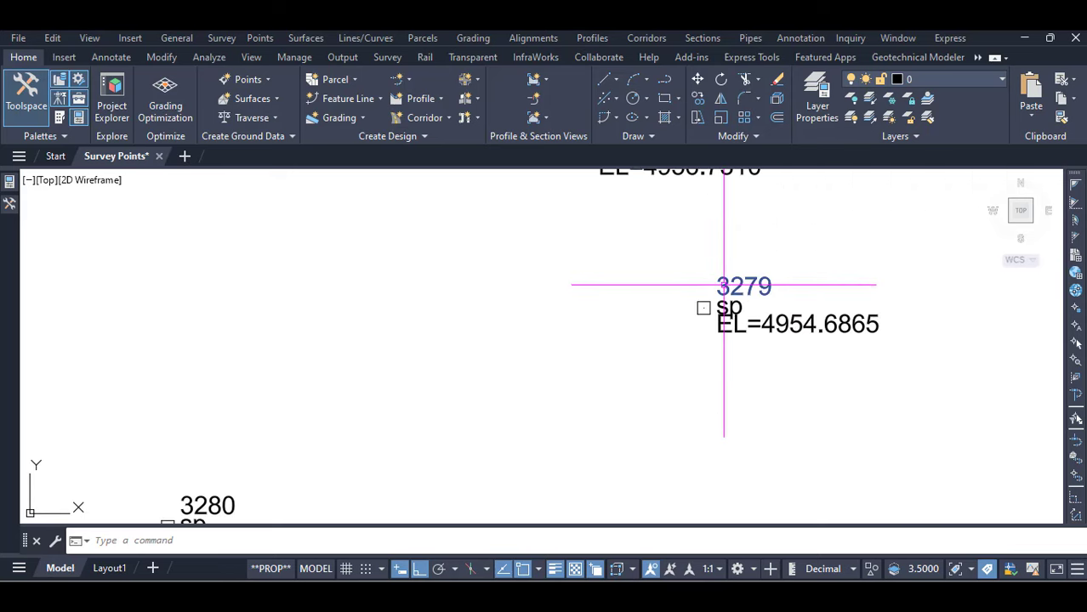
Select all point number texts similar to 3279 and move them from the text's insertion point onto point 3279's node
scroll(728, 307, down, 4)
scroll(718, 284, up, 4)
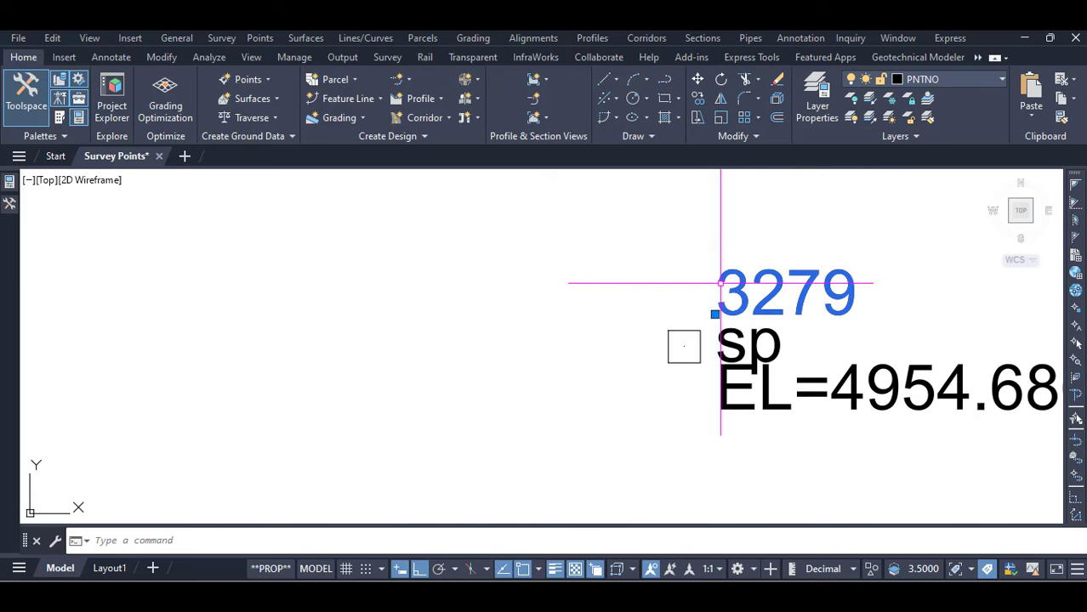
scroll(644, 313, down, 4)
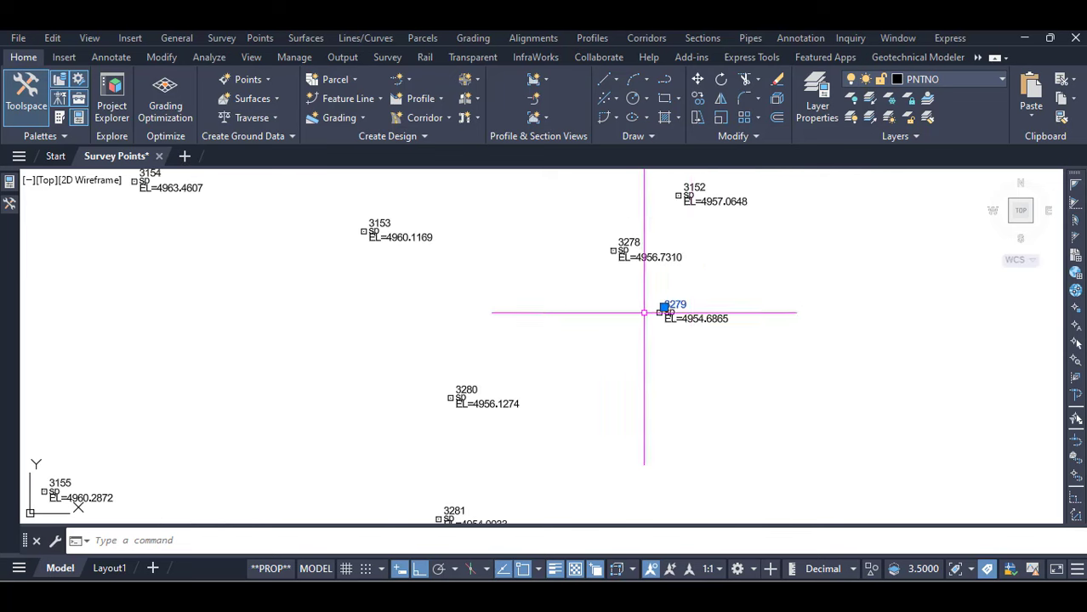
right_click(725, 264)
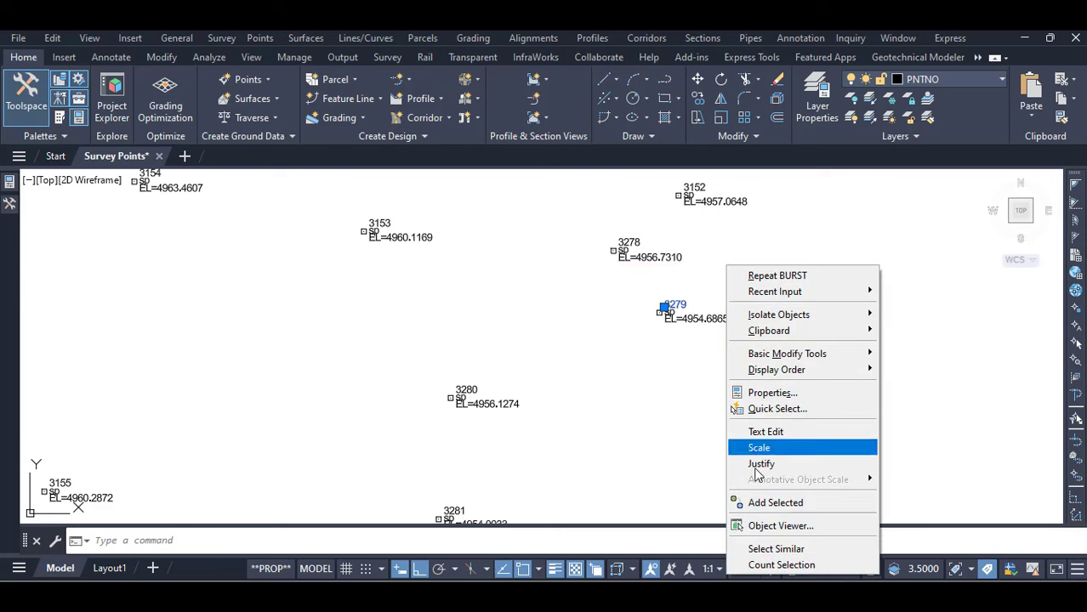
click(776, 550)
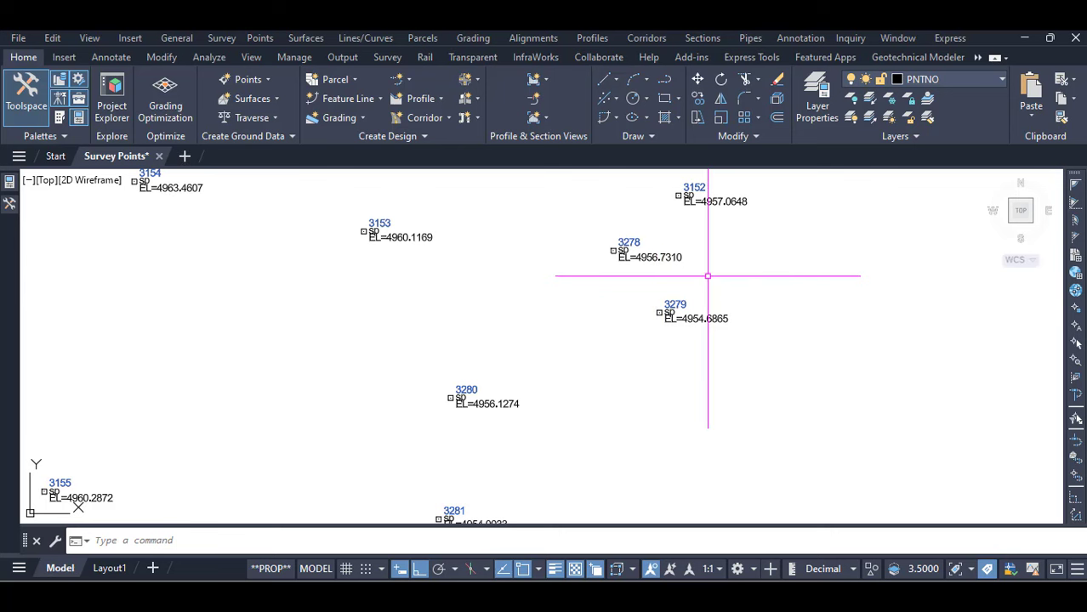
key(Return)
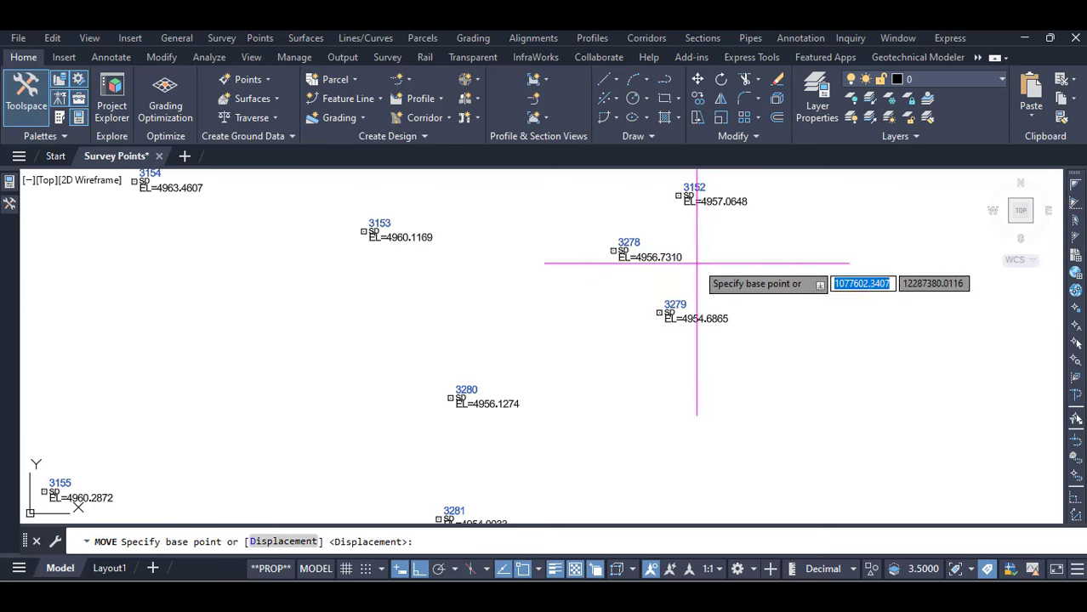
shift+right_click(710, 267)
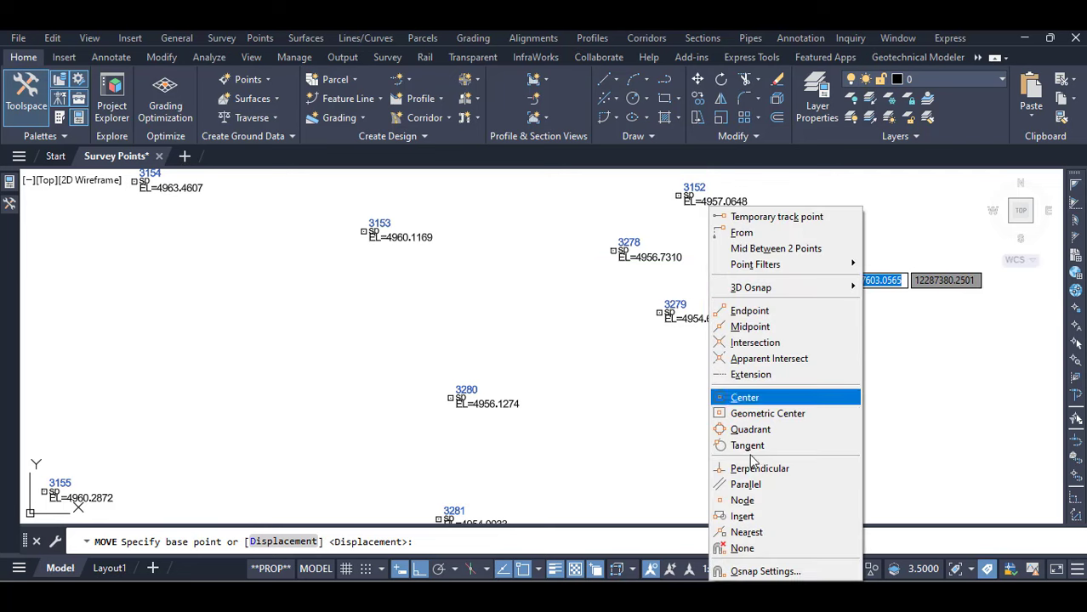
click(746, 517)
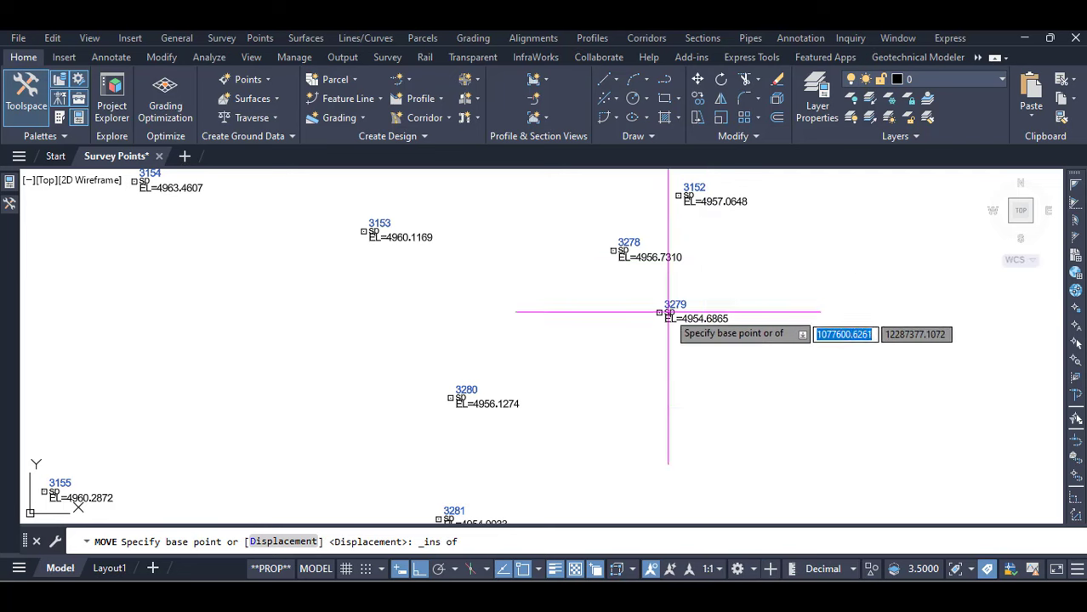
scroll(677, 309, up, 4)
click(655, 328)
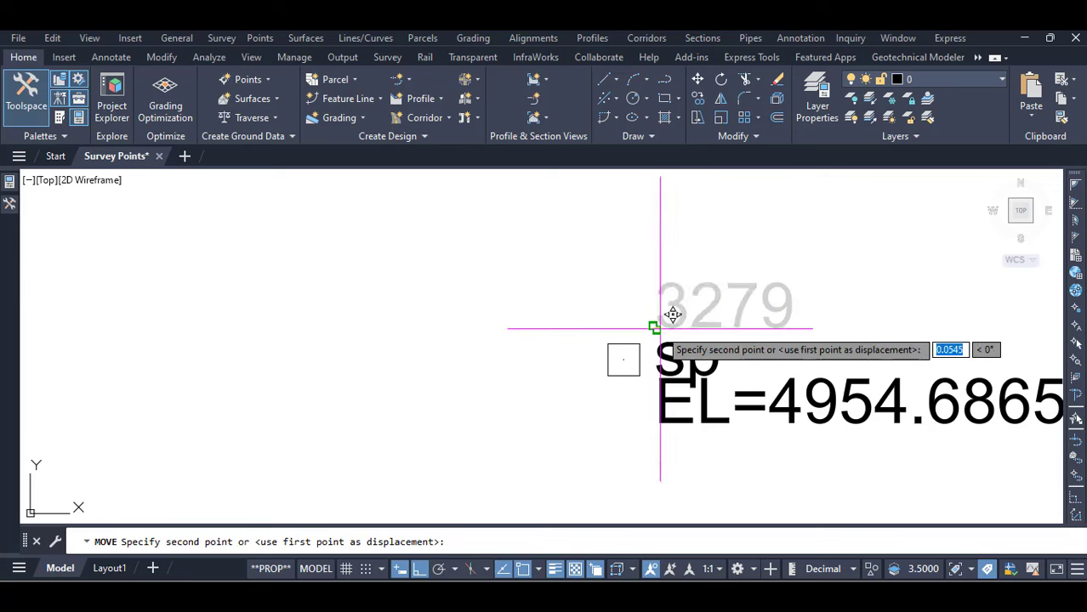
shift+right_click(593, 277)
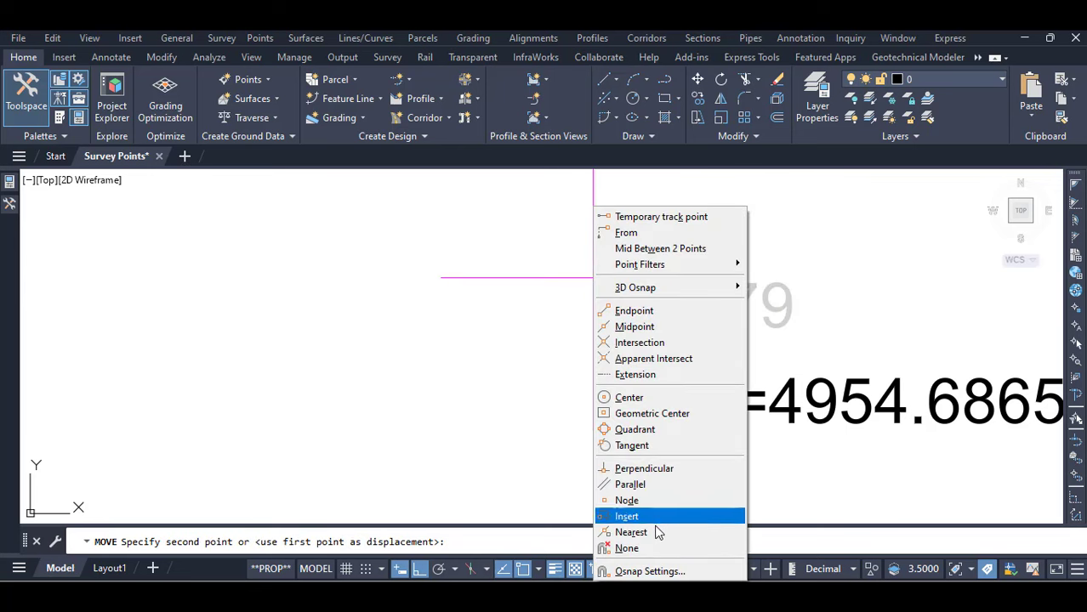
click(631, 500)
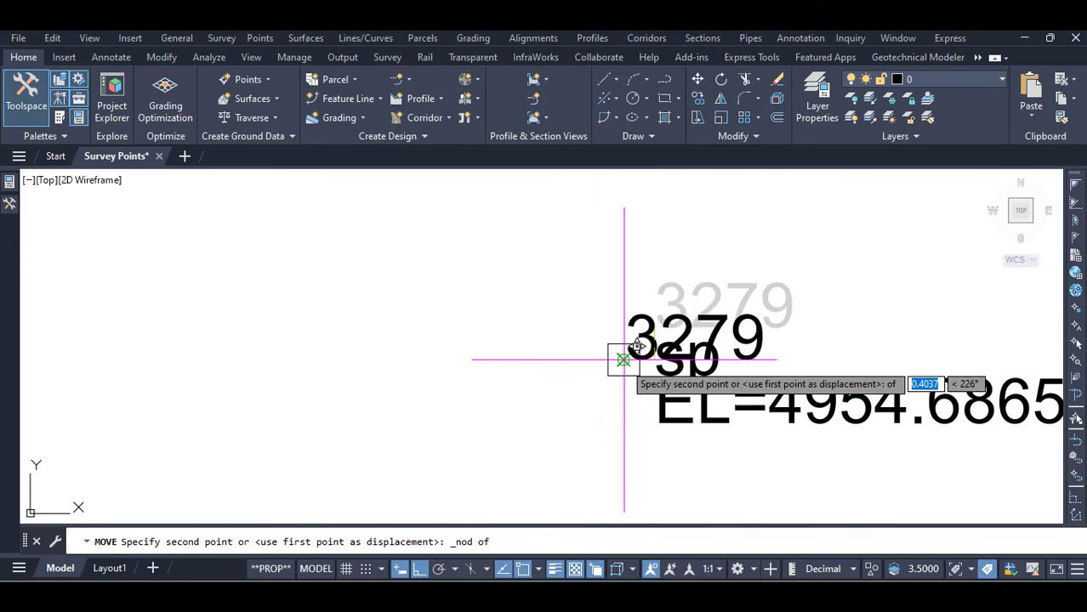
click(624, 360)
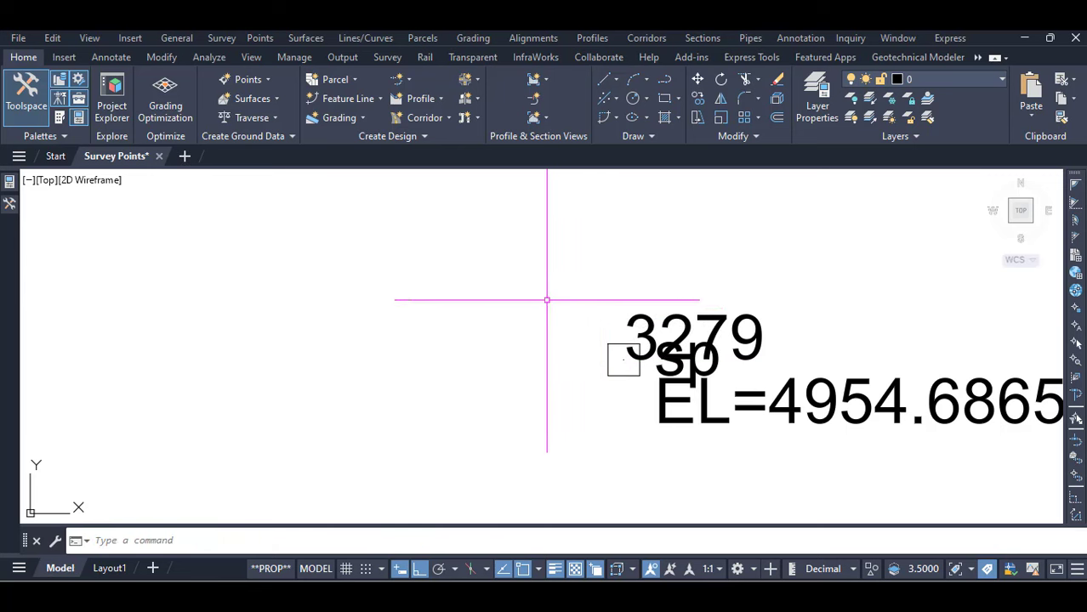
Select all elevation texts similar to the EL label of point 3279 and delete them
scroll(548, 299, down, 6)
scroll(598, 312, up, 2)
scroll(598, 312, up, 4)
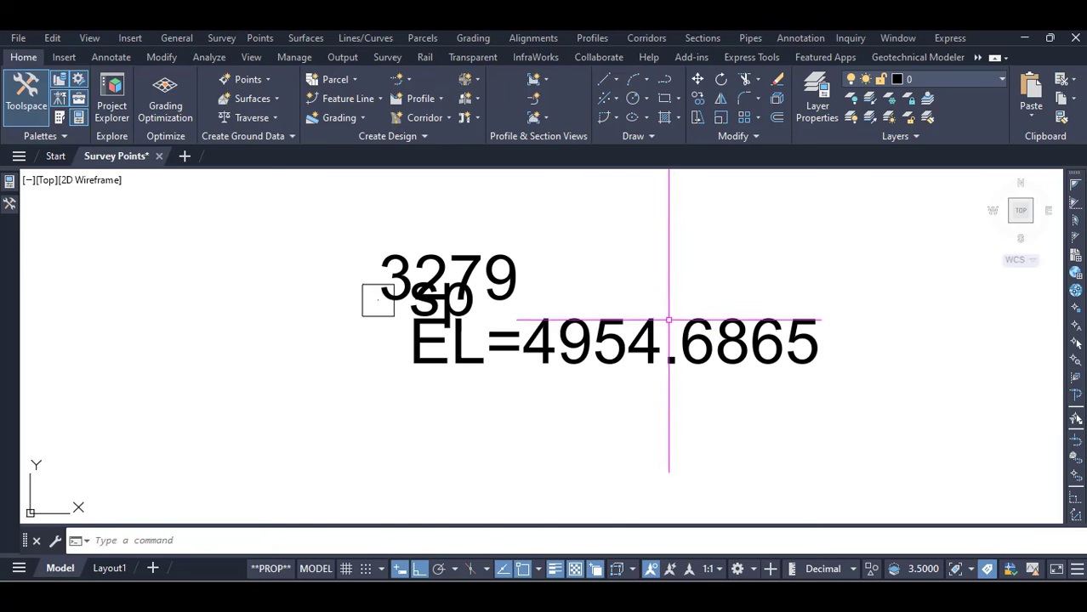
click(797, 282)
click(719, 360)
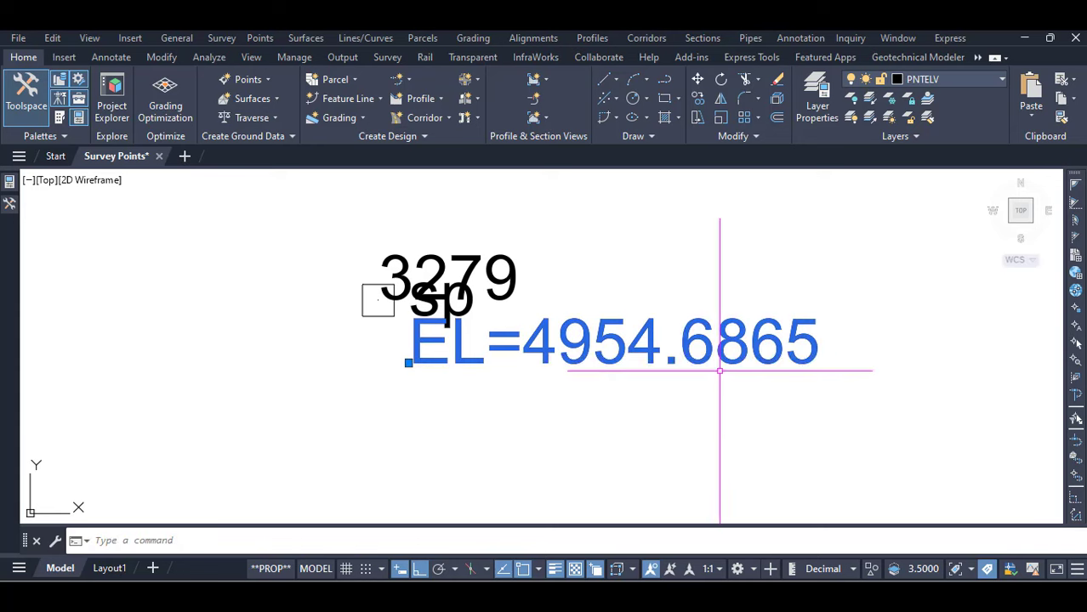
right_click(642, 349)
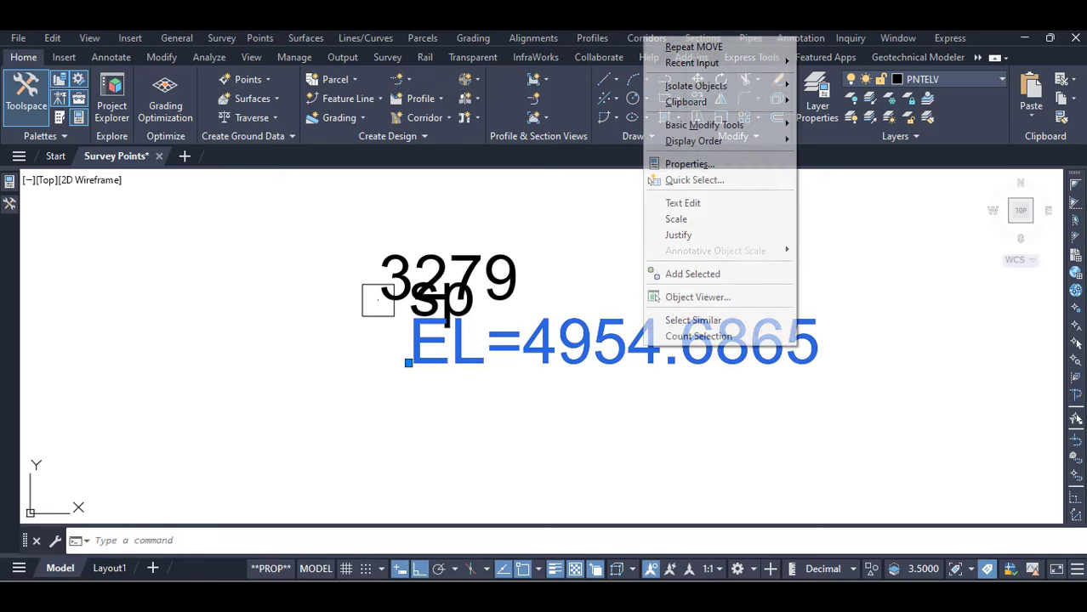
click(672, 322)
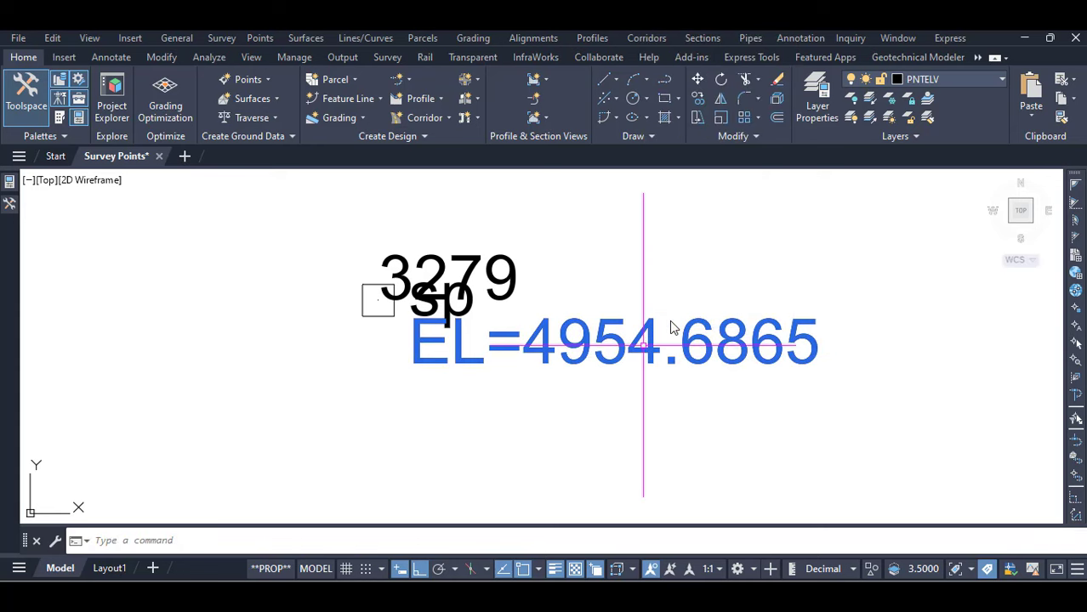
key(Delete)
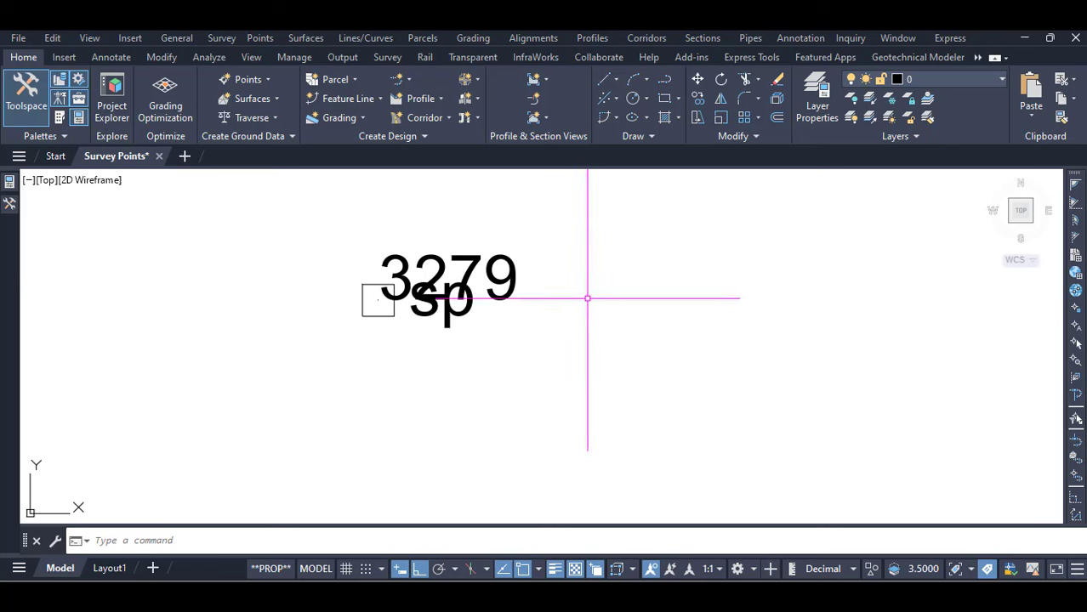
Delete all description texts similar to the sp label and inspect the remaining point numbers around points 266 and 267
right_click(450, 325)
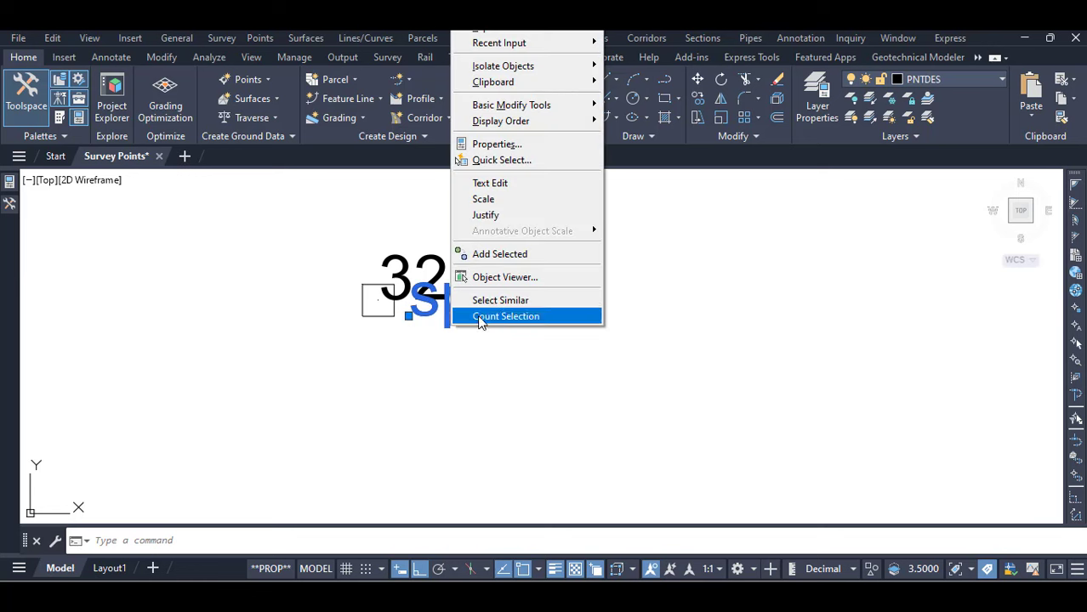
click(485, 308)
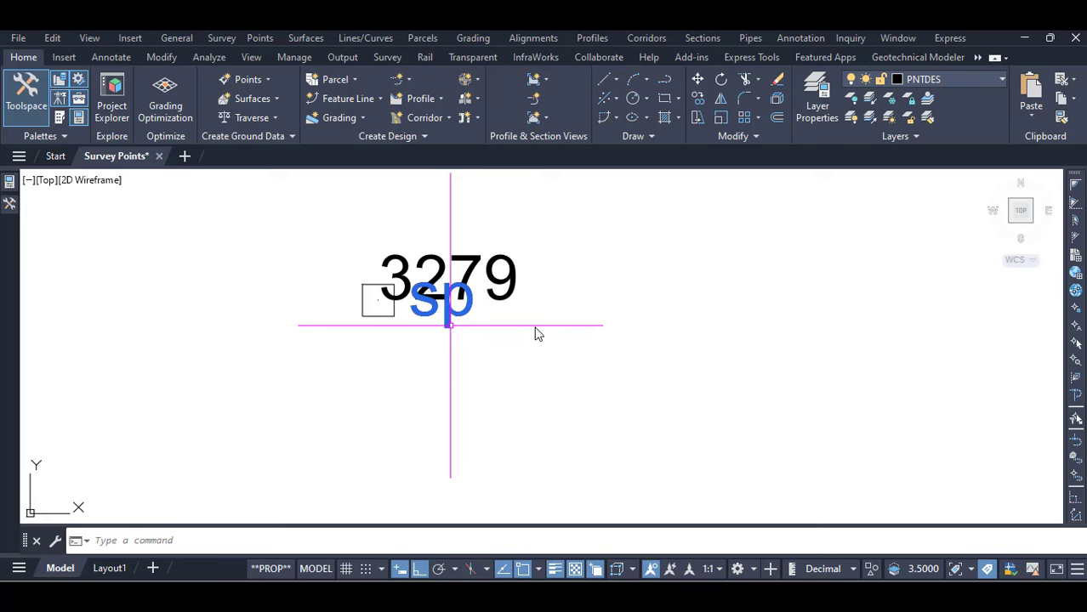
key(Delete)
scroll(502, 324, down, 5)
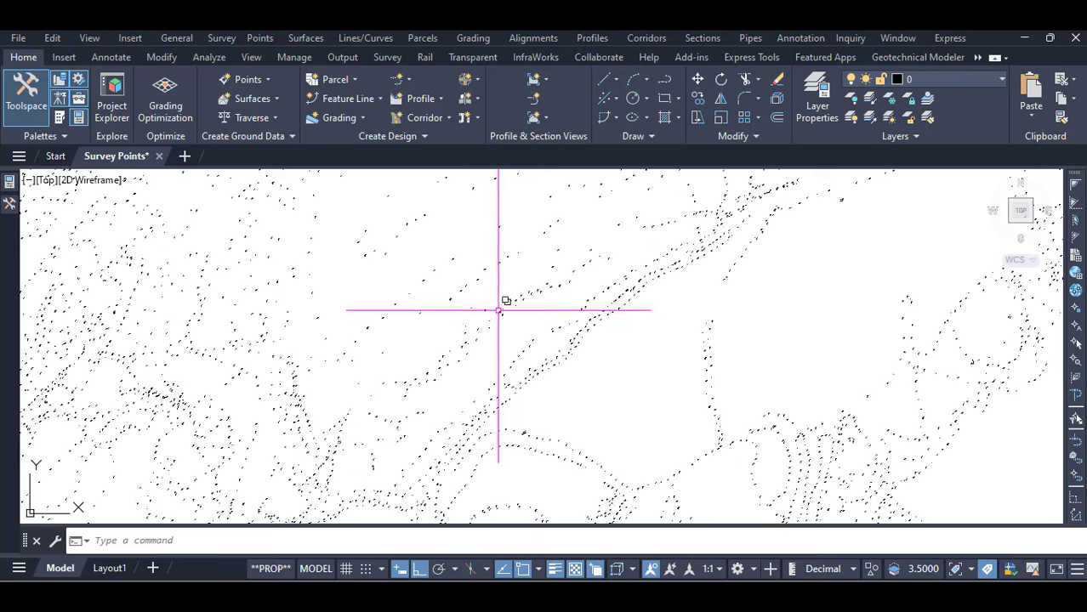
scroll(376, 308, down, 5)
scroll(319, 364, up, 8)
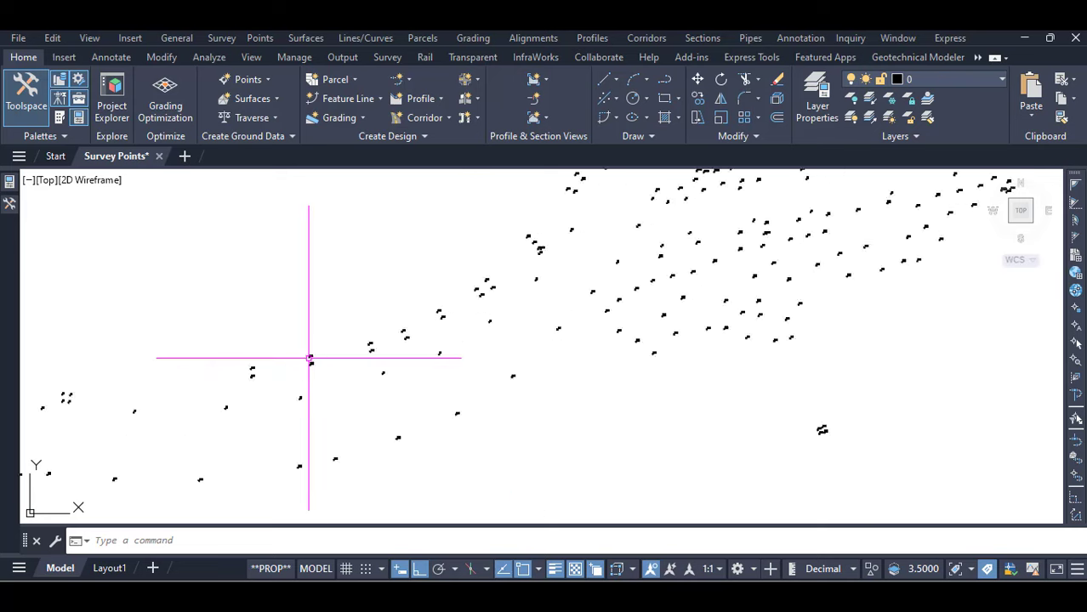
scroll(309, 358, up, 6)
scroll(431, 317, down, 2)
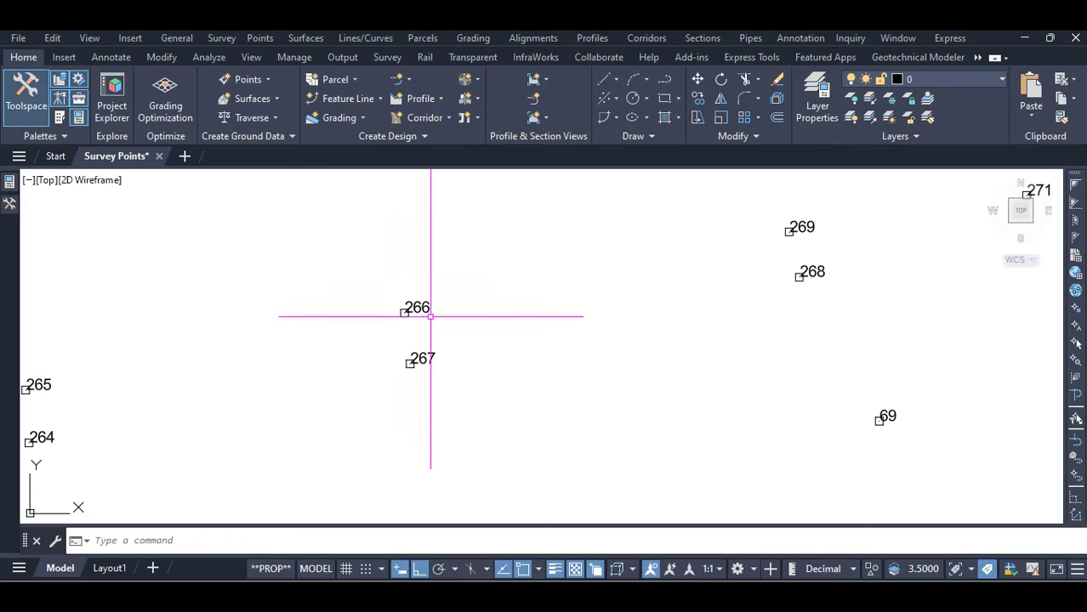
scroll(432, 308, up, 5)
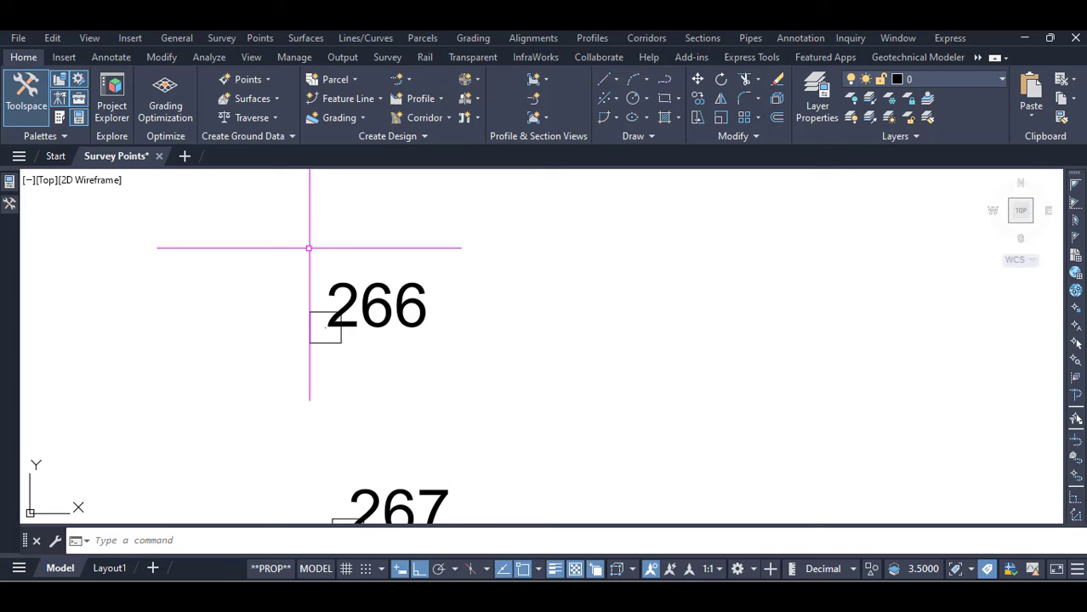
Create a new data extraction and save it as PN in the 01 TEXT EXP folder under Documents
key(Return)
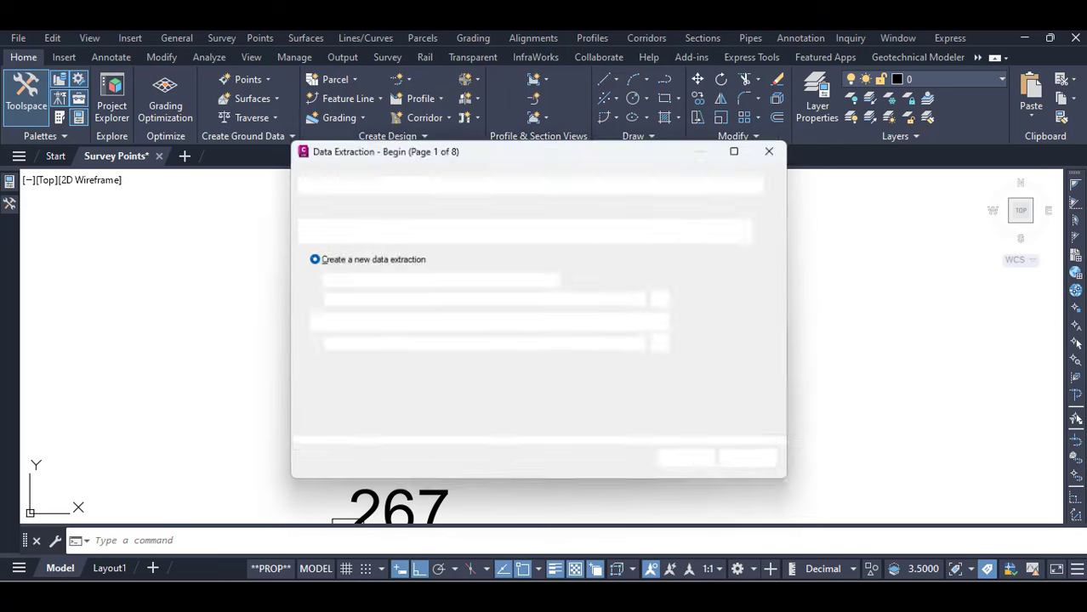
key(Return)
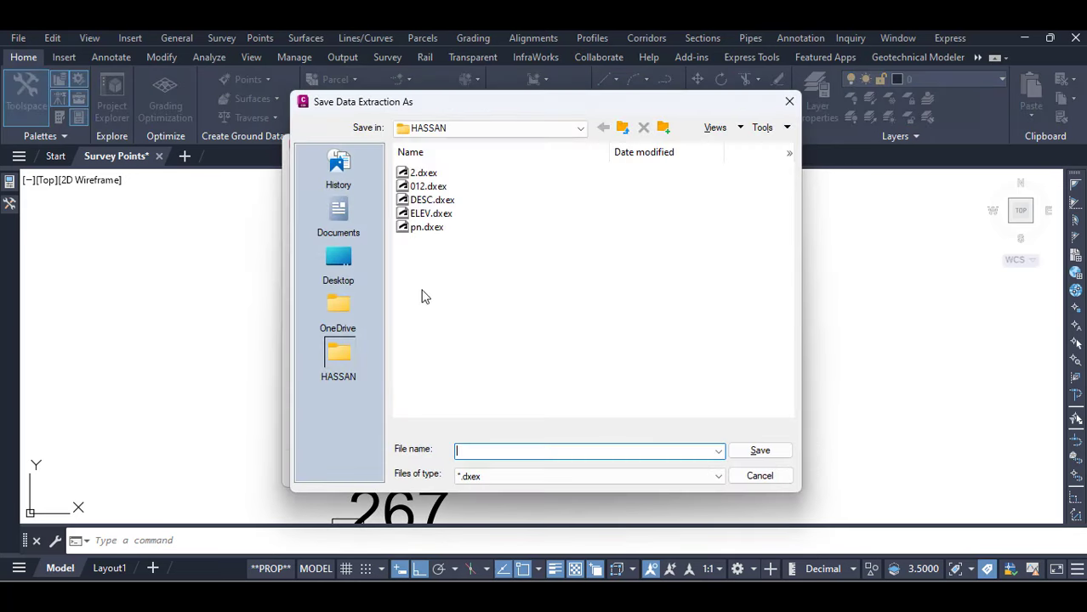
click(339, 219)
double_click(420, 186)
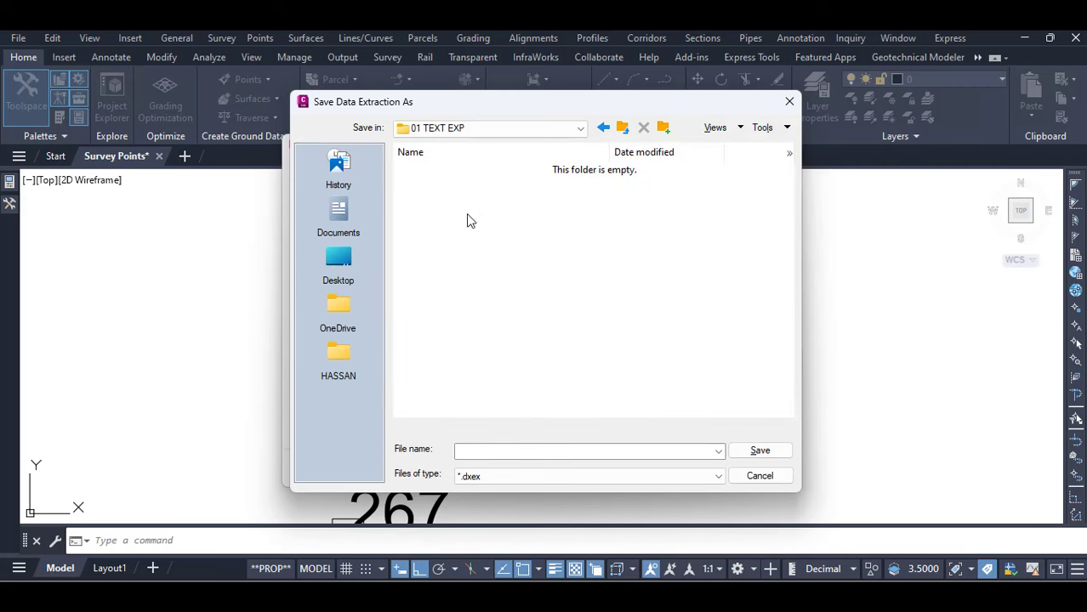
click(501, 453)
text(PN)
key(Return)
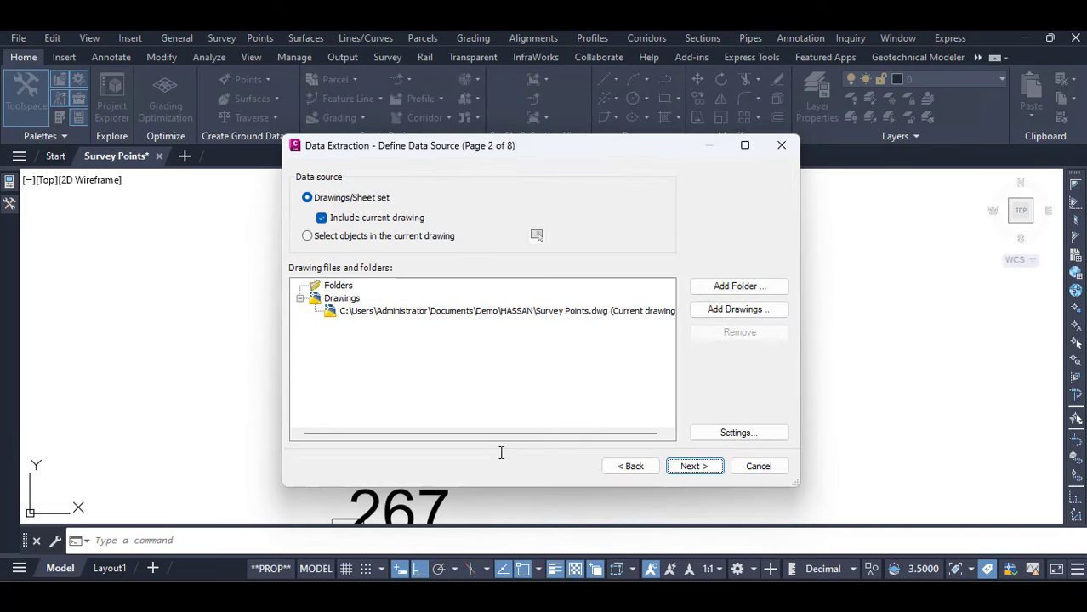
Use the current drawing as data source and extract only Point and Text objects, excluding 2D Polyline and the L2EZ3M500USPHCHP__ block
click(695, 468)
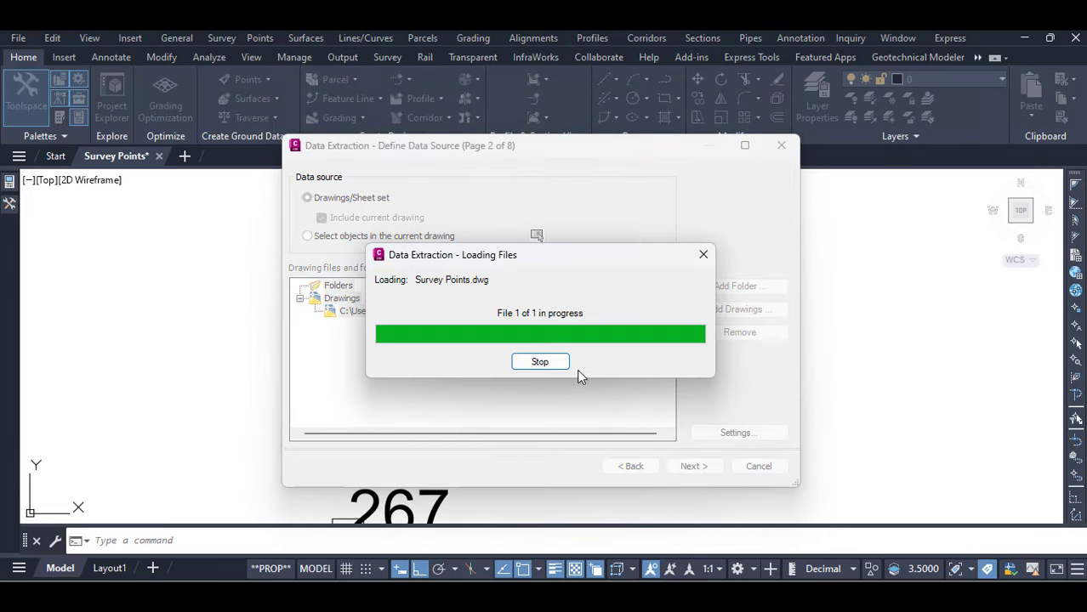
click(302, 223)
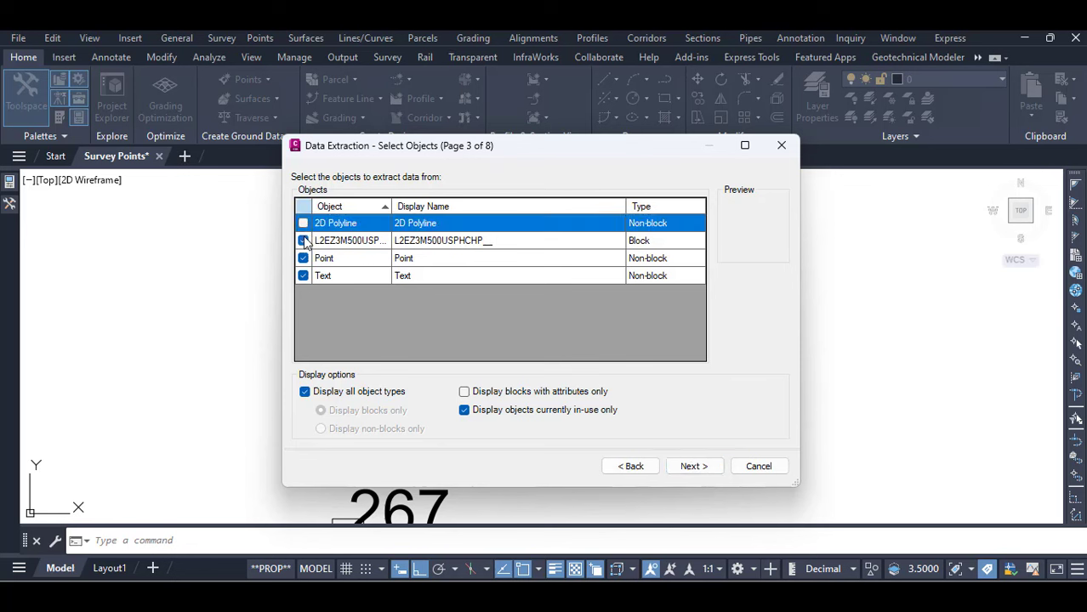
click(302, 241)
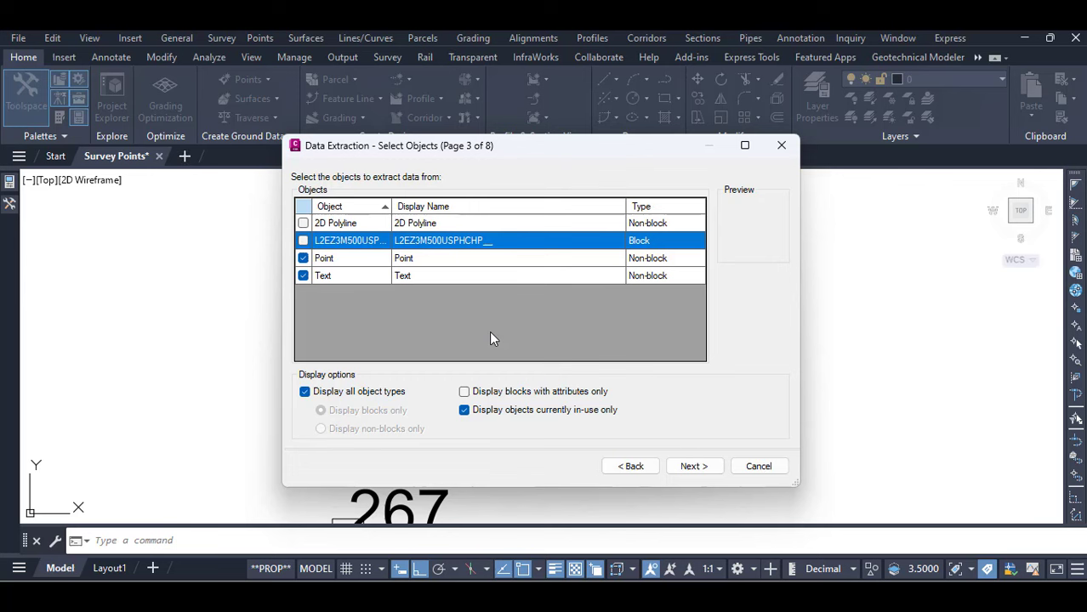
click(691, 468)
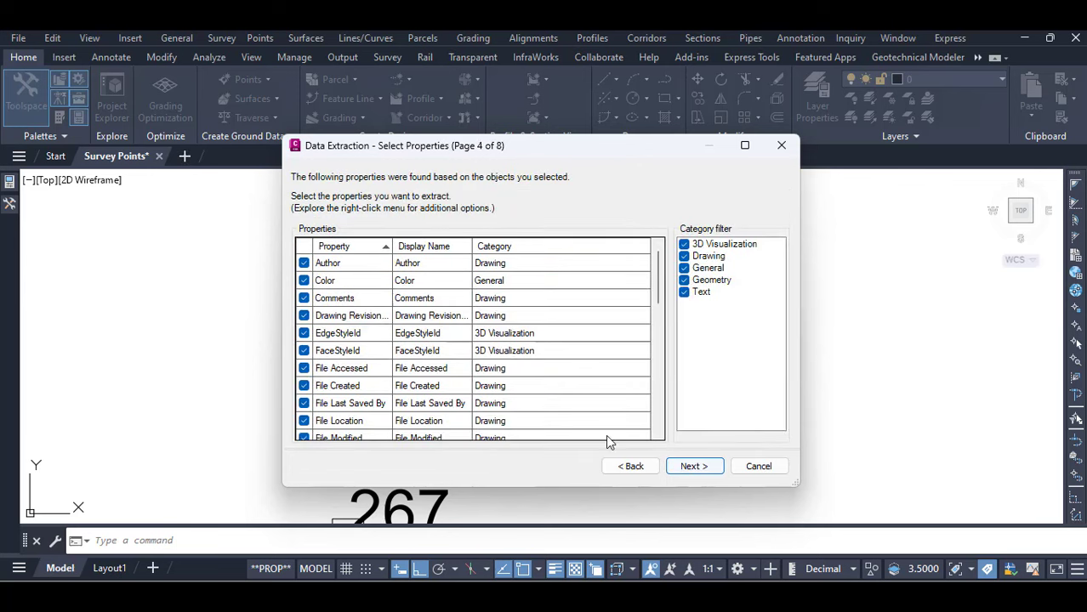
Limit the extracted properties to the Geometry and Text categories, keeping only Position X, Position Y, Position Z and Value
click(684, 256)
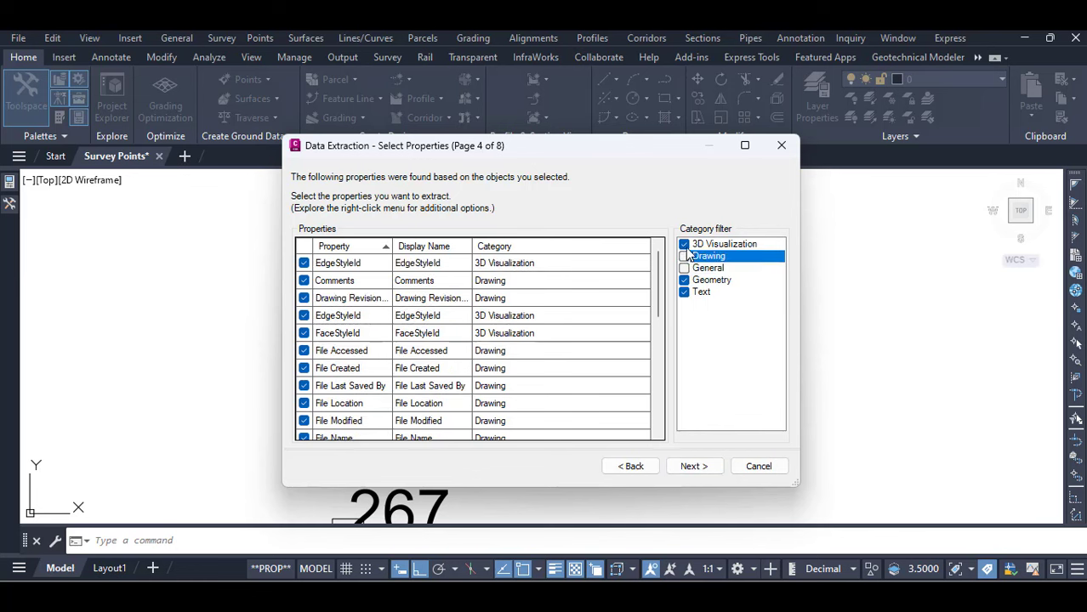
click(684, 244)
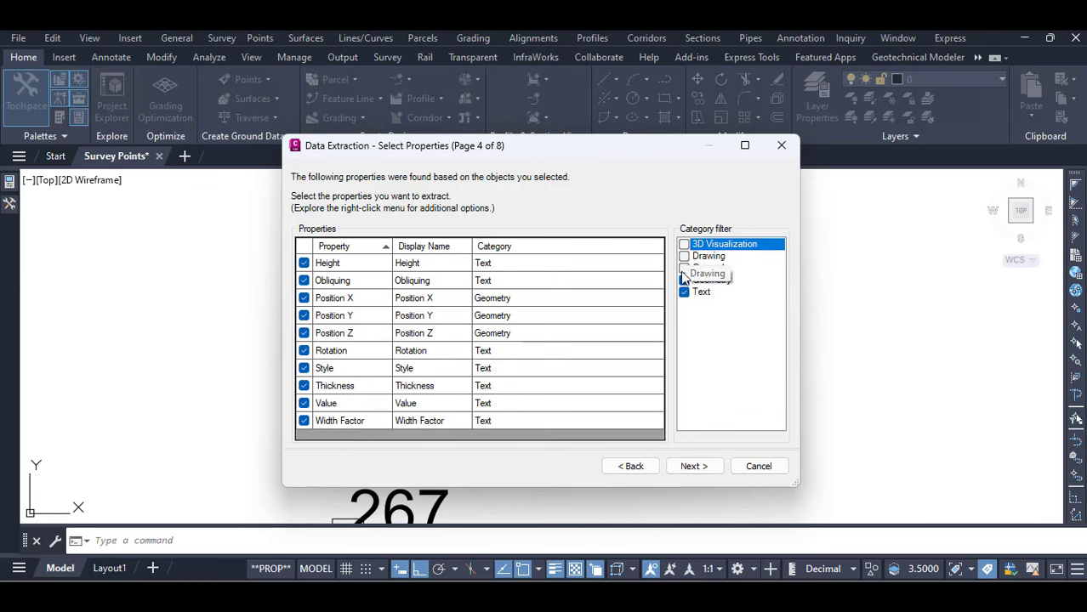
click(304, 264)
click(308, 282)
click(305, 351)
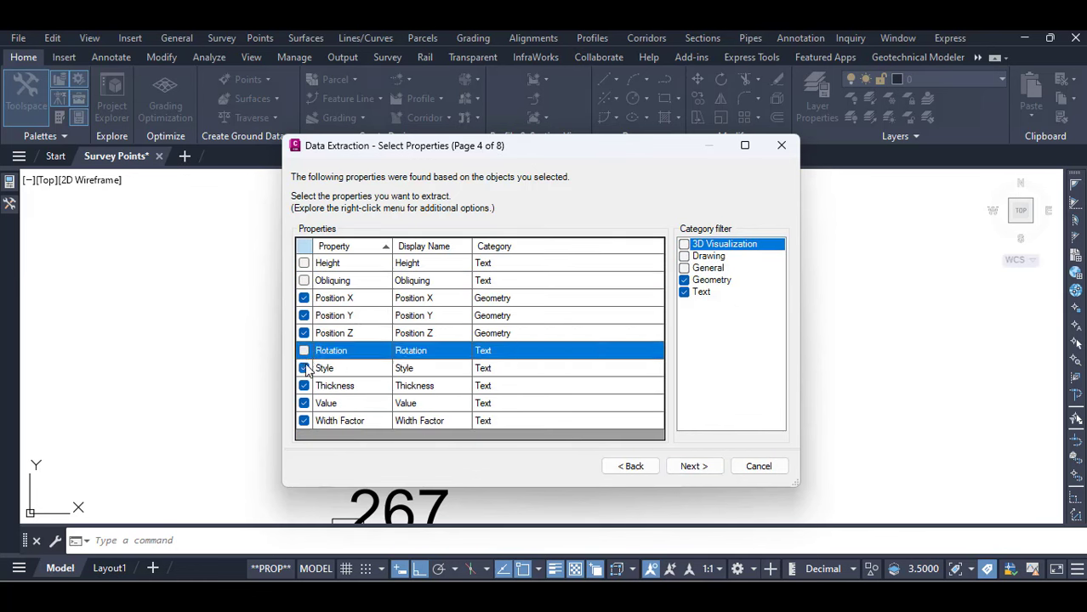
click(305, 369)
click(305, 386)
click(304, 421)
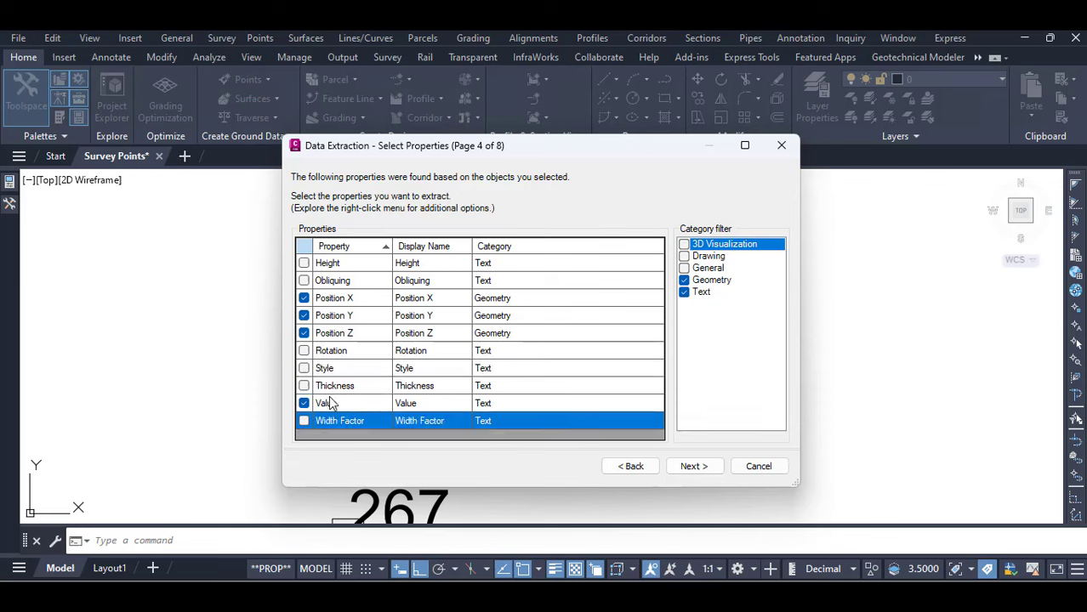
click(687, 466)
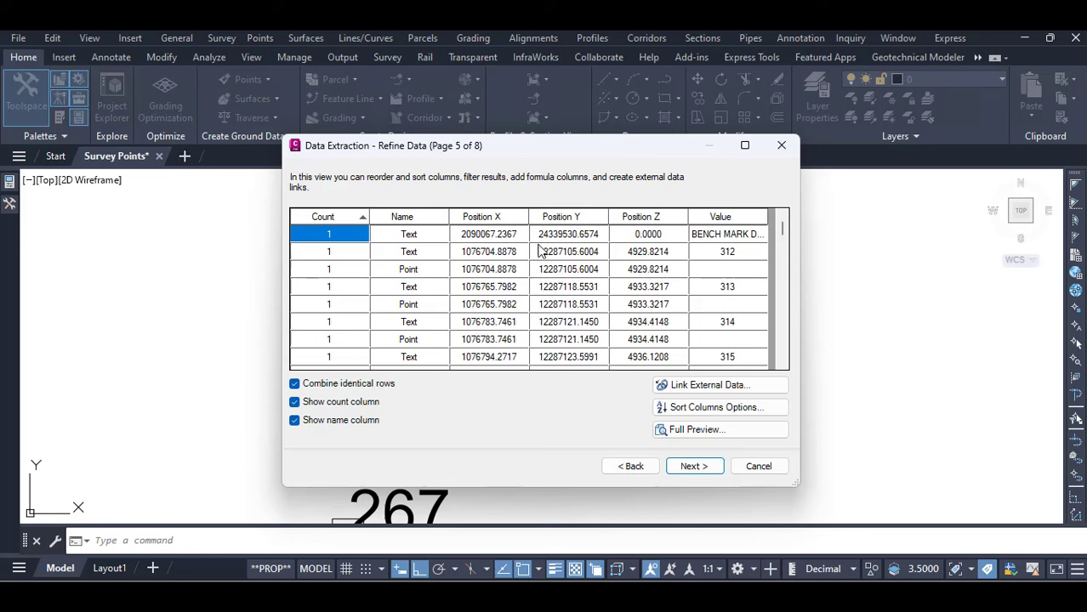
Output the extracted data to an external file named PN.xlsx in the 01 TEXT EXP folder and finish the extraction
click(689, 467)
click(326, 224)
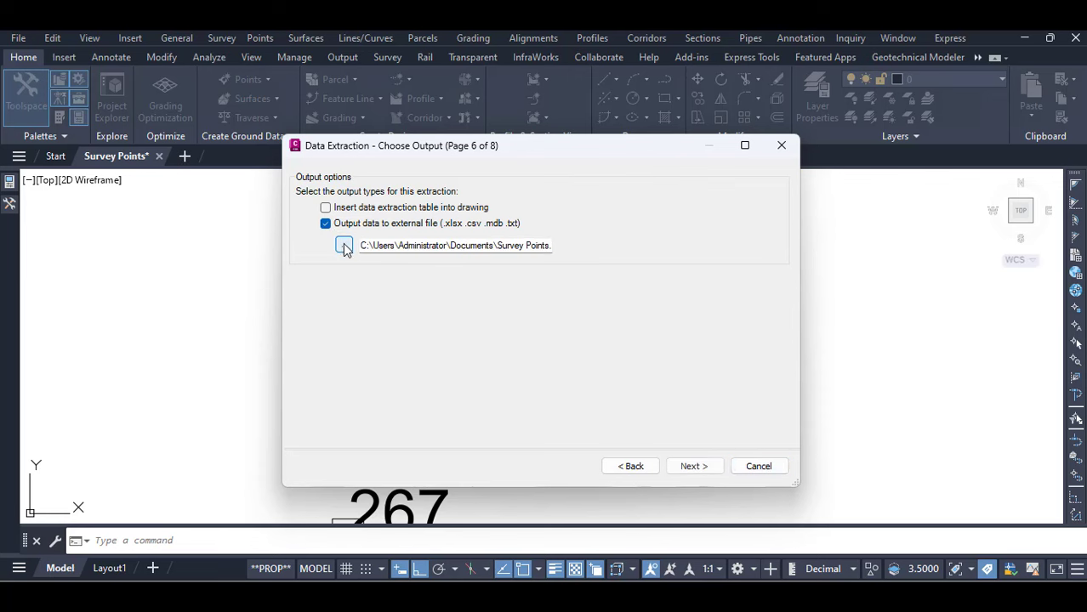
click(344, 245)
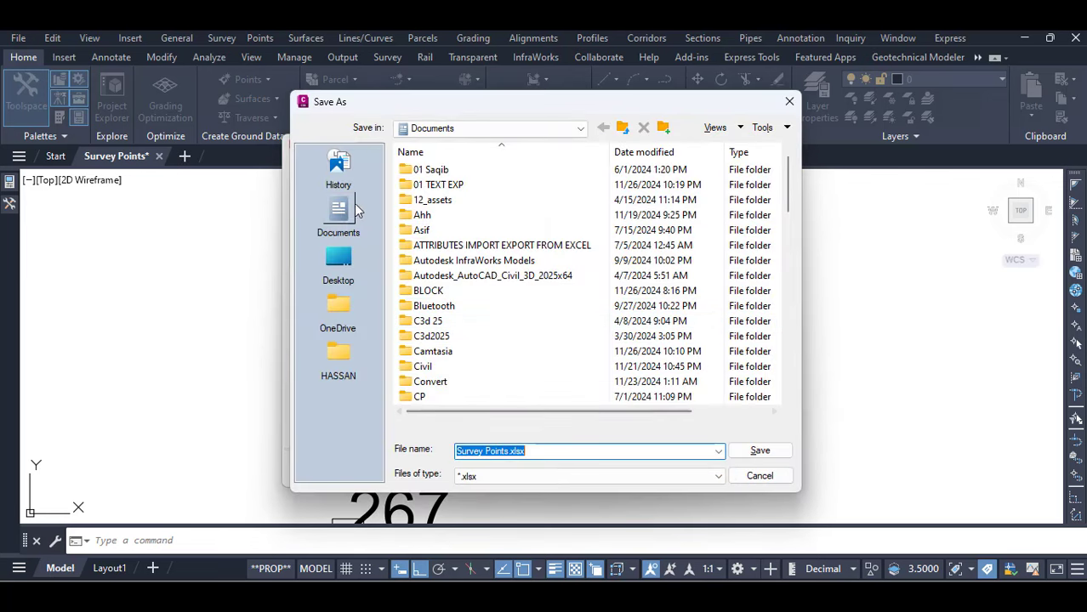
double_click(433, 186)
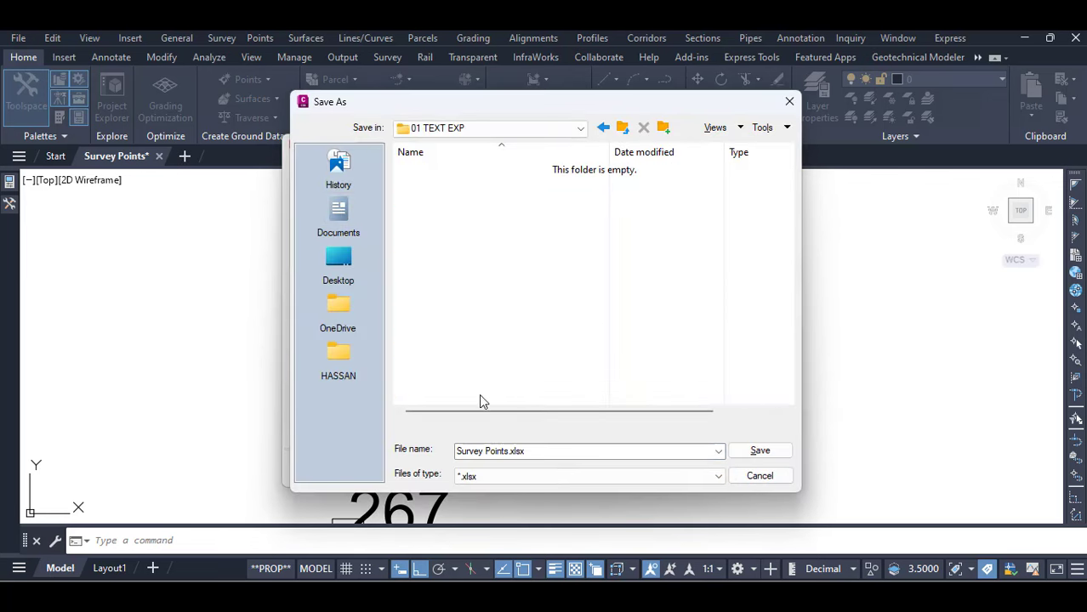
click(505, 451)
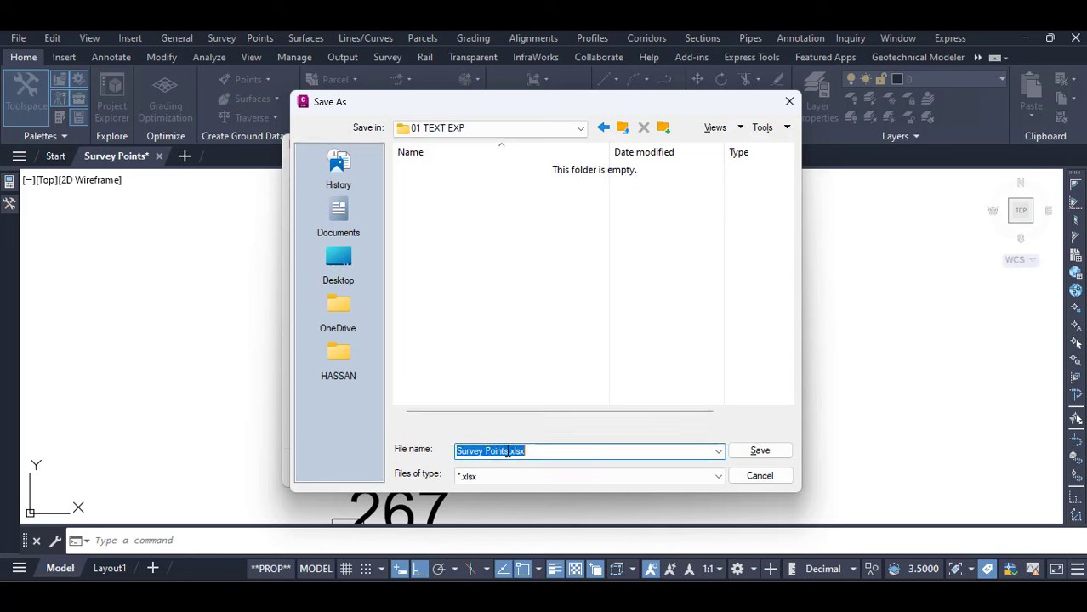
drag(508, 451, 373, 444)
key(BackSpace)
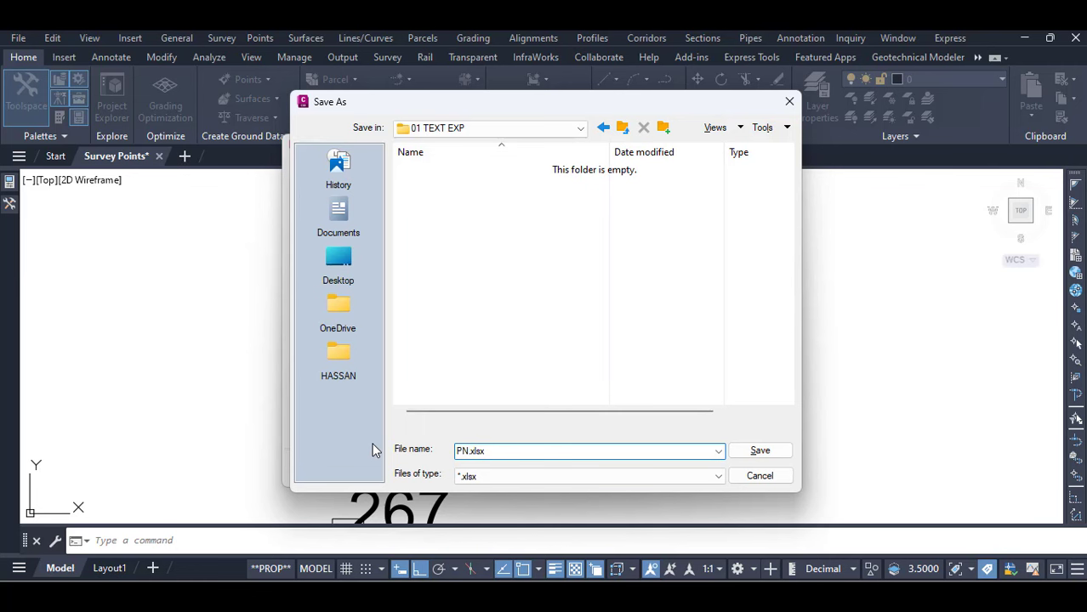
click(770, 452)
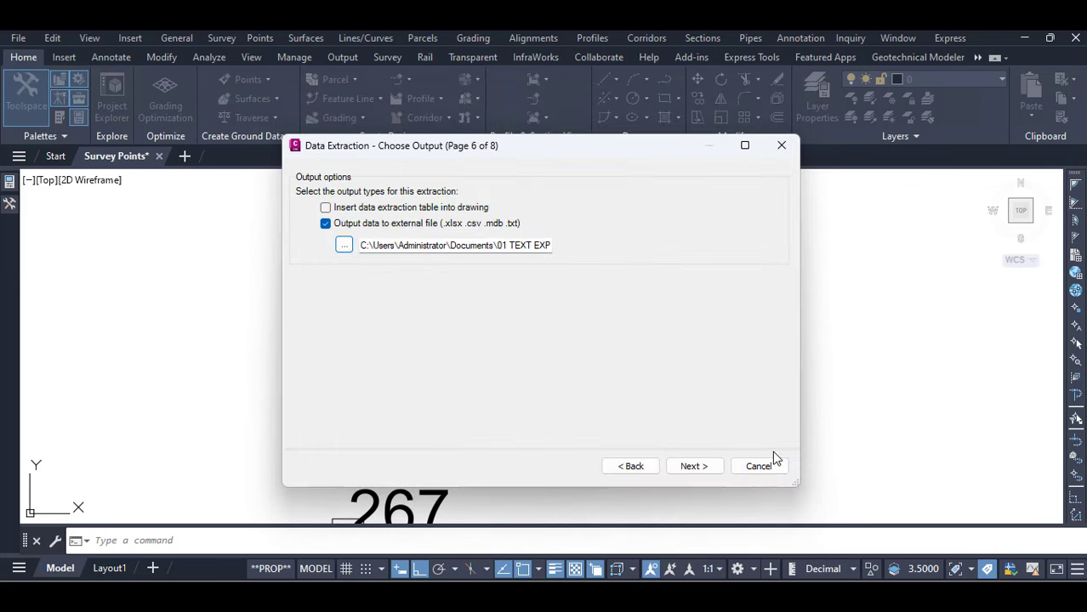
click(695, 470)
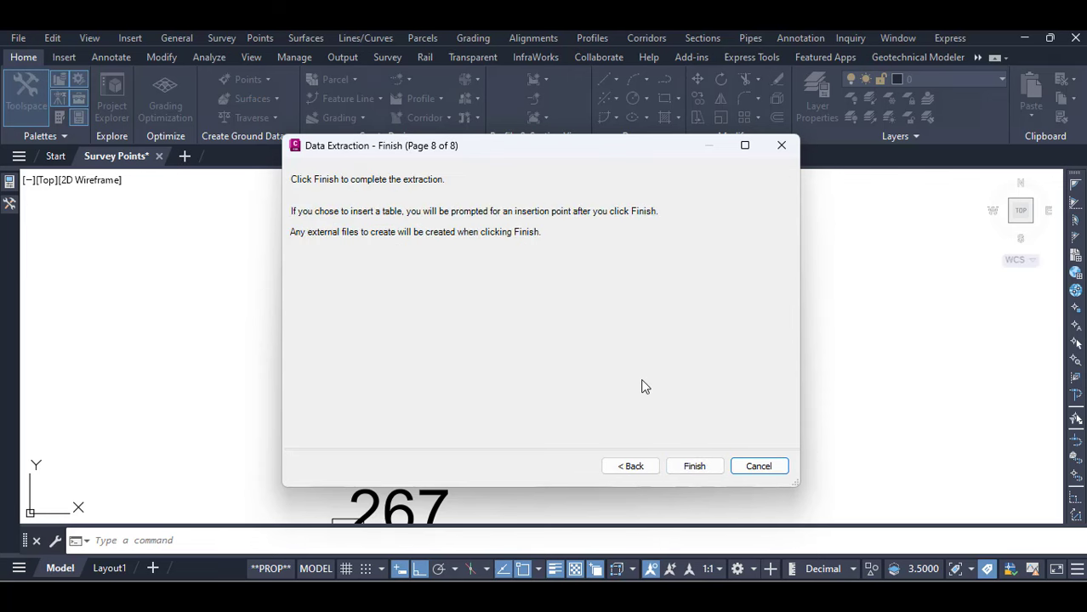
click(700, 468)
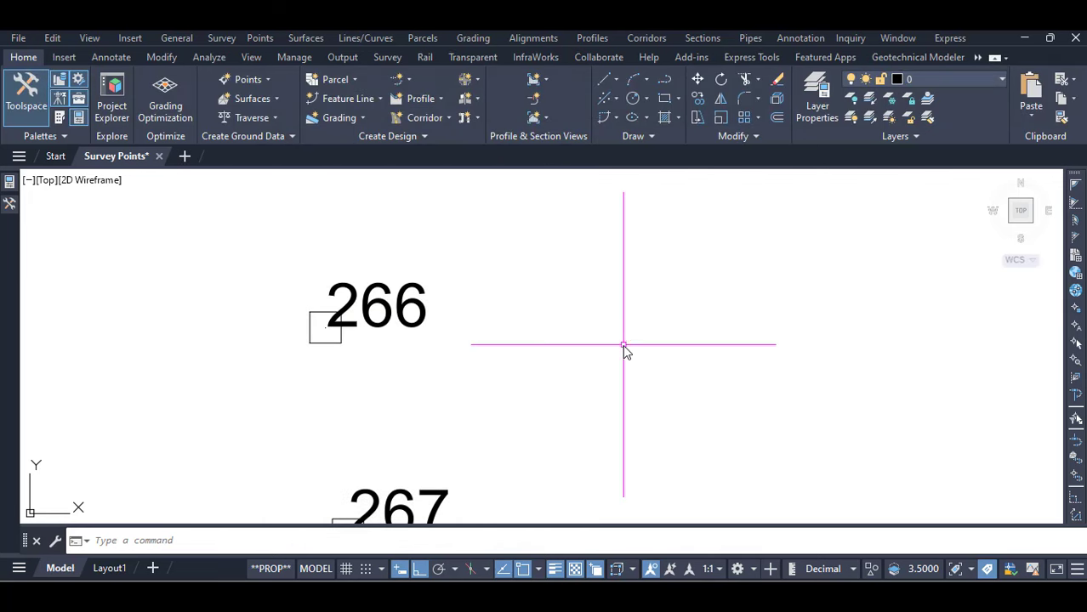
Undo the earlier alignment of the point numbers and the deletion of the description and elevation texts
click(623, 344)
click(580, 276)
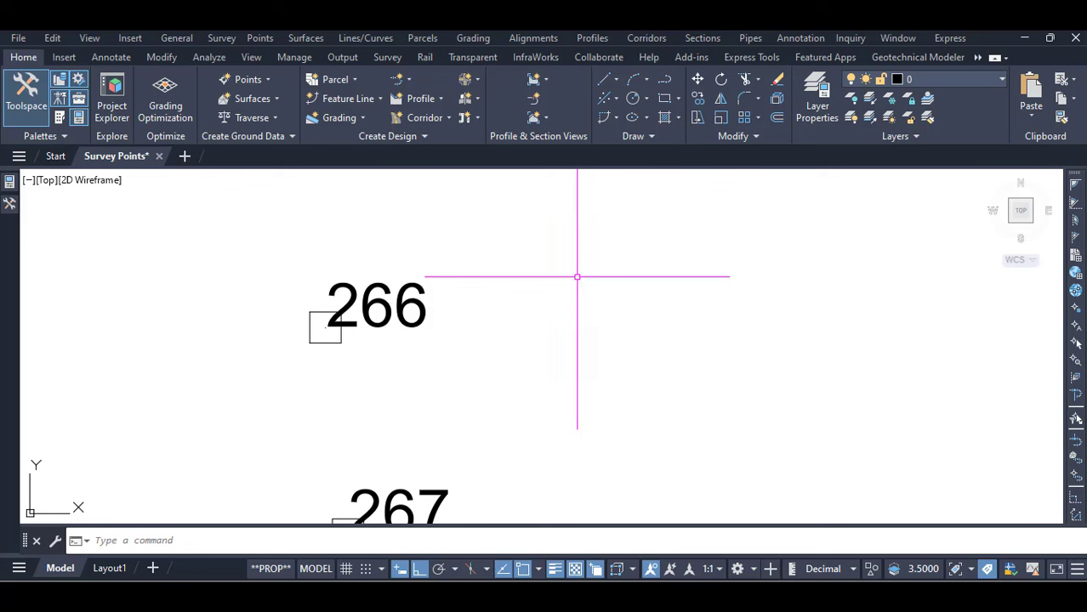
key(ctrl+z)
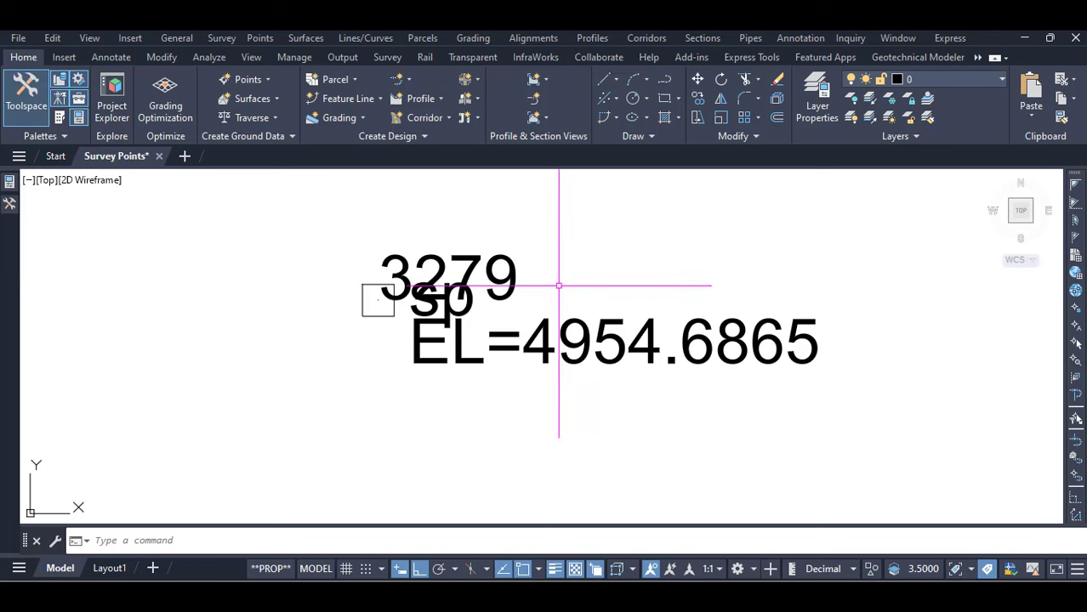
Delete all point number texts similar to the 3279 label
click(508, 269)
right_click(508, 269)
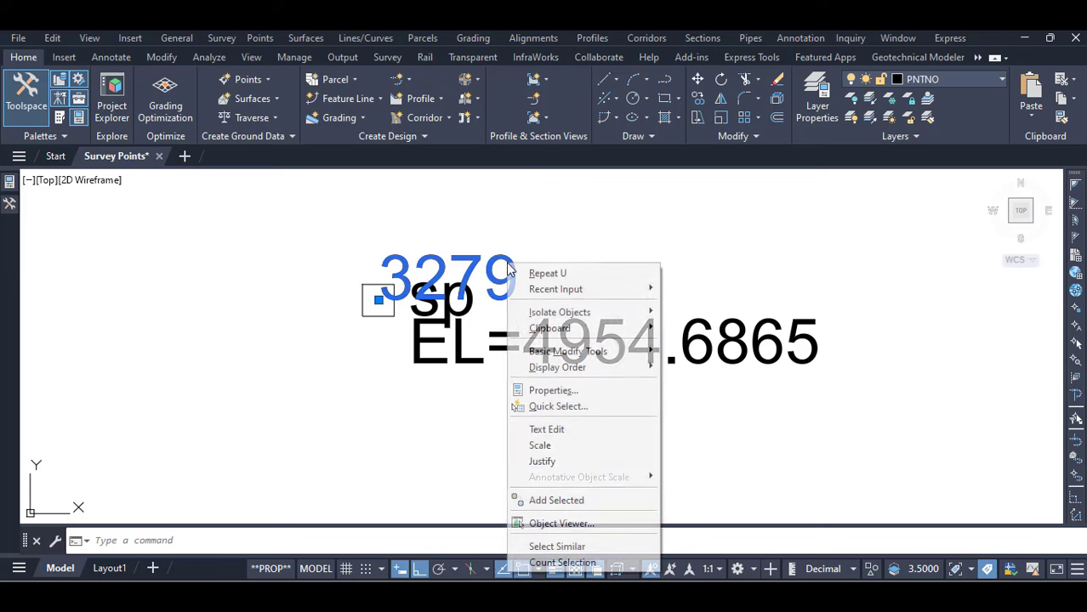
click(555, 547)
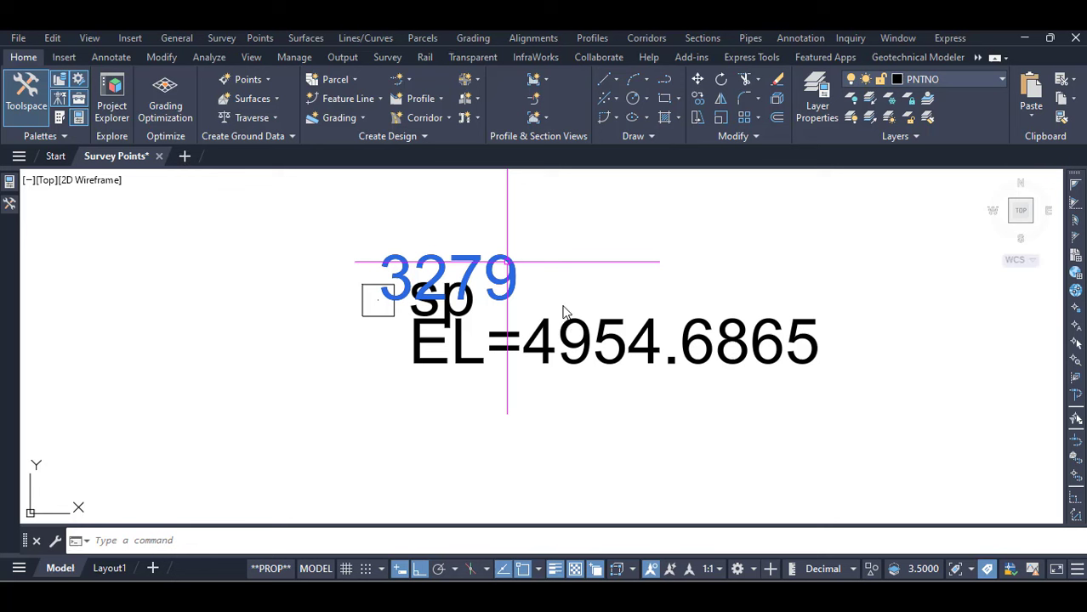
key(Delete)
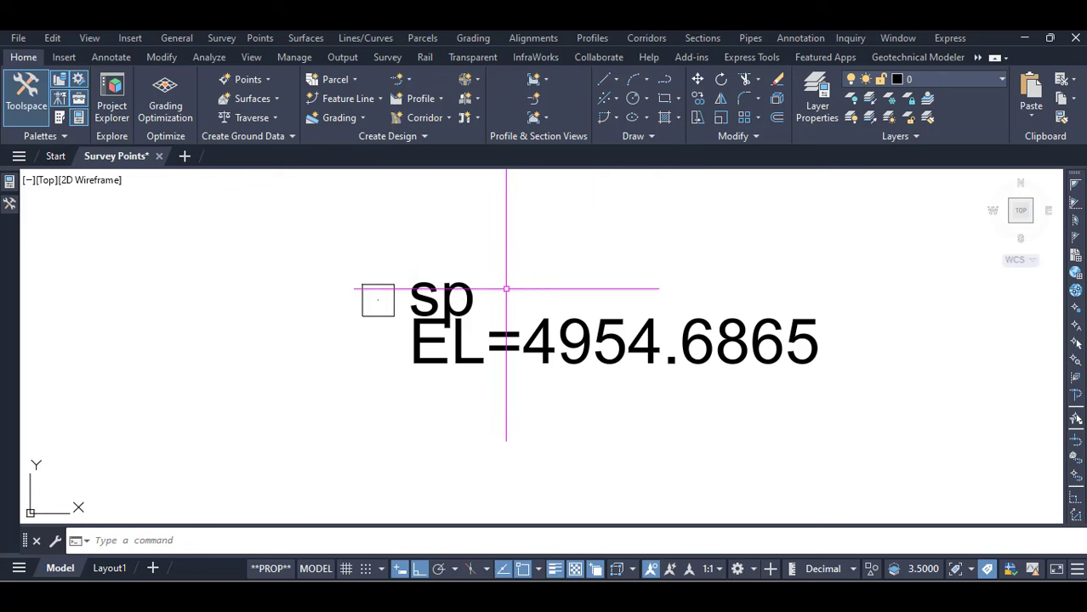
Delete all description texts similar to the sp label
click(461, 291)
right_click(464, 289)
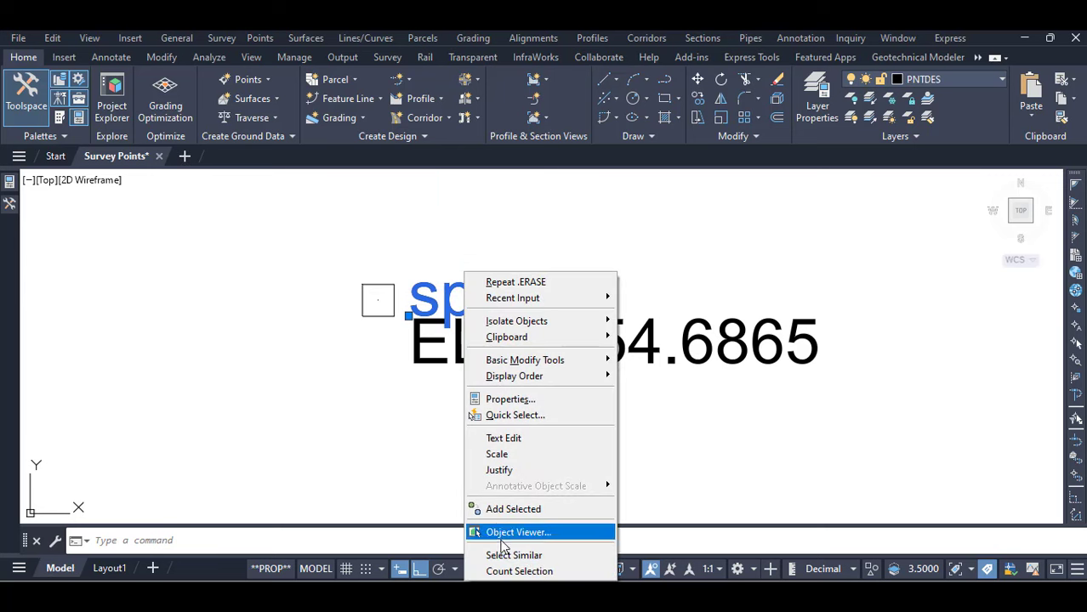
click(514, 555)
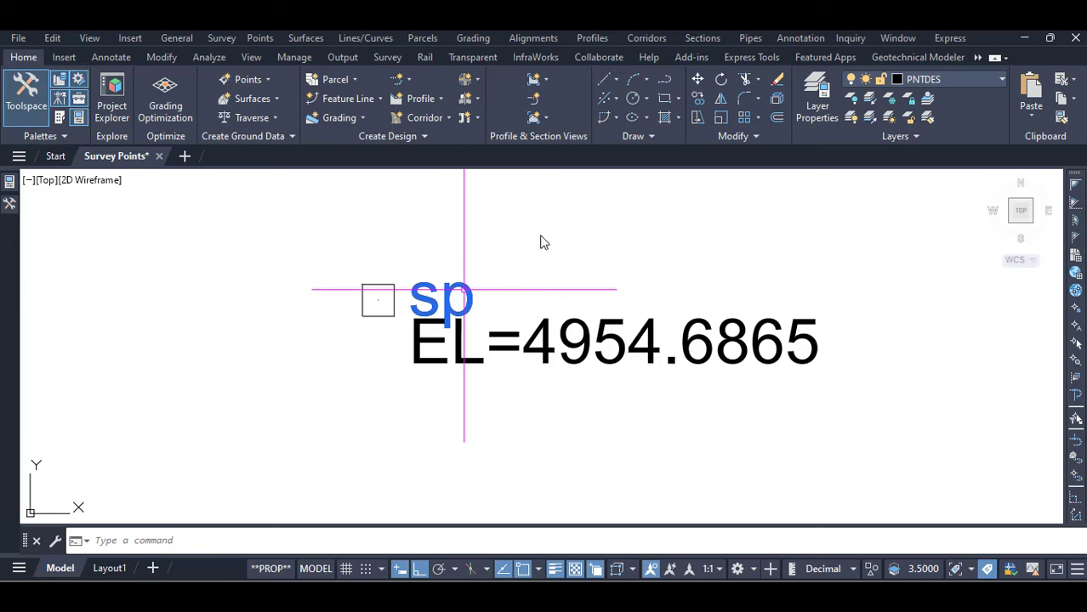
key(Delete)
Move all elevation texts similar to EL=4939.6131 together, from that label's insertion point to the node of its survey point
scroll(536, 239, down, 5)
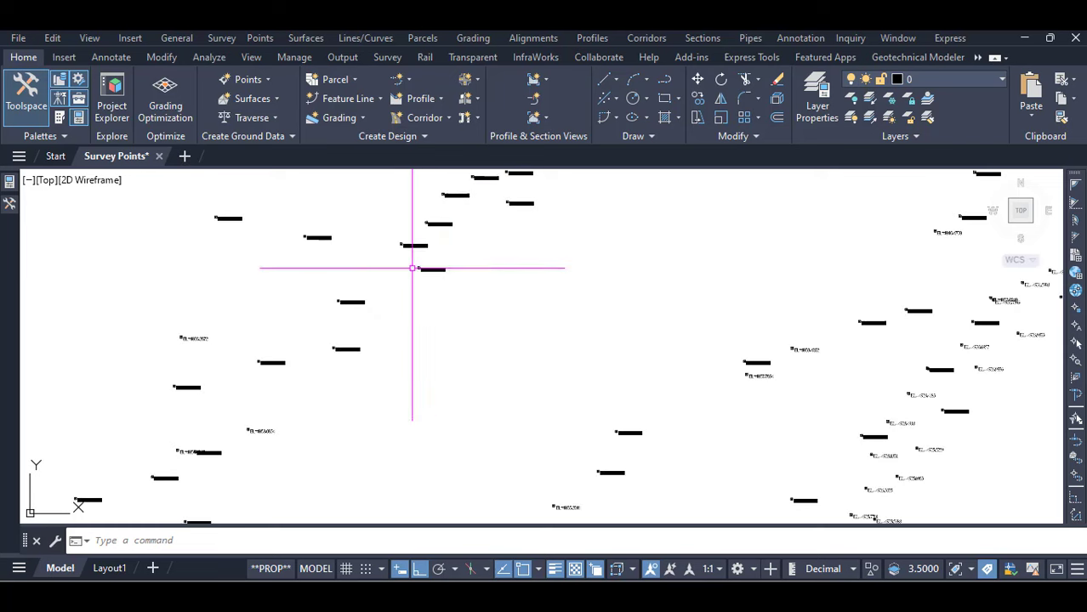
scroll(716, 339, up, 6)
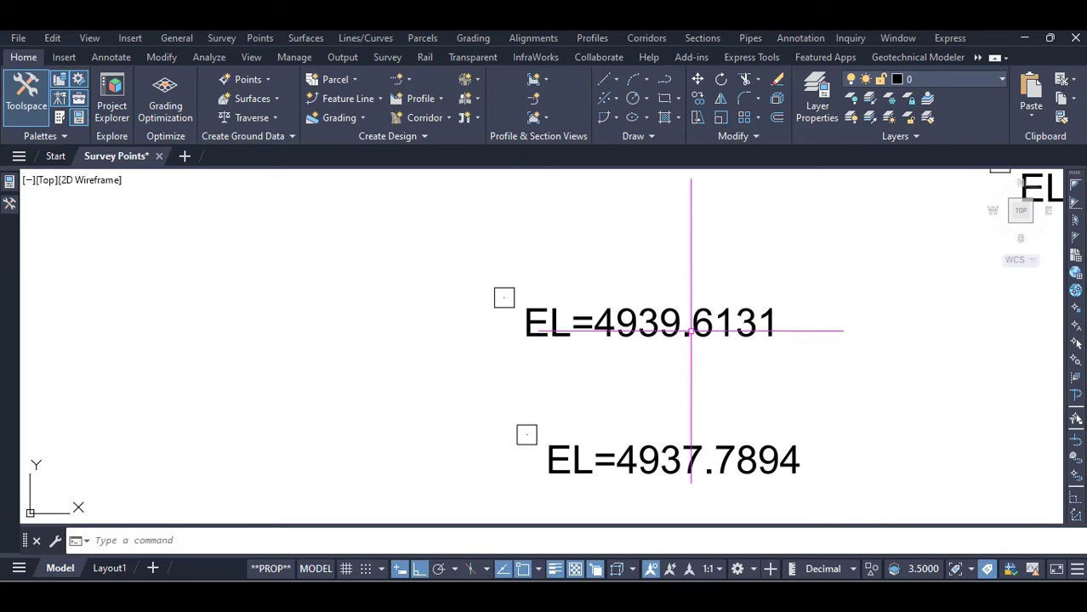
click(628, 312)
right_click(626, 311)
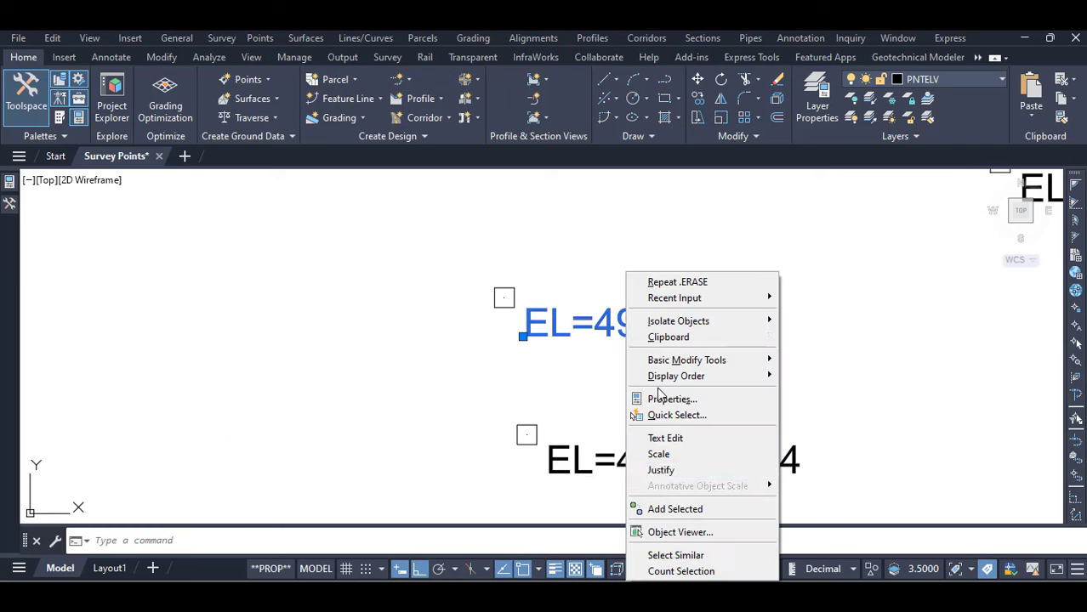
click(679, 554)
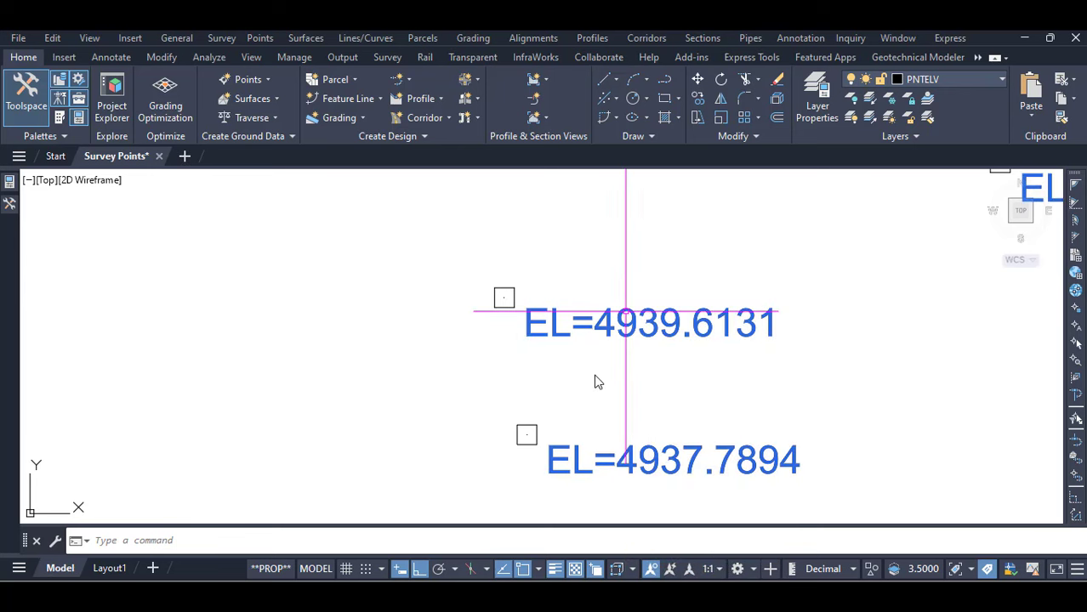
text(m)
key(Return)
shift+right_click(597, 262)
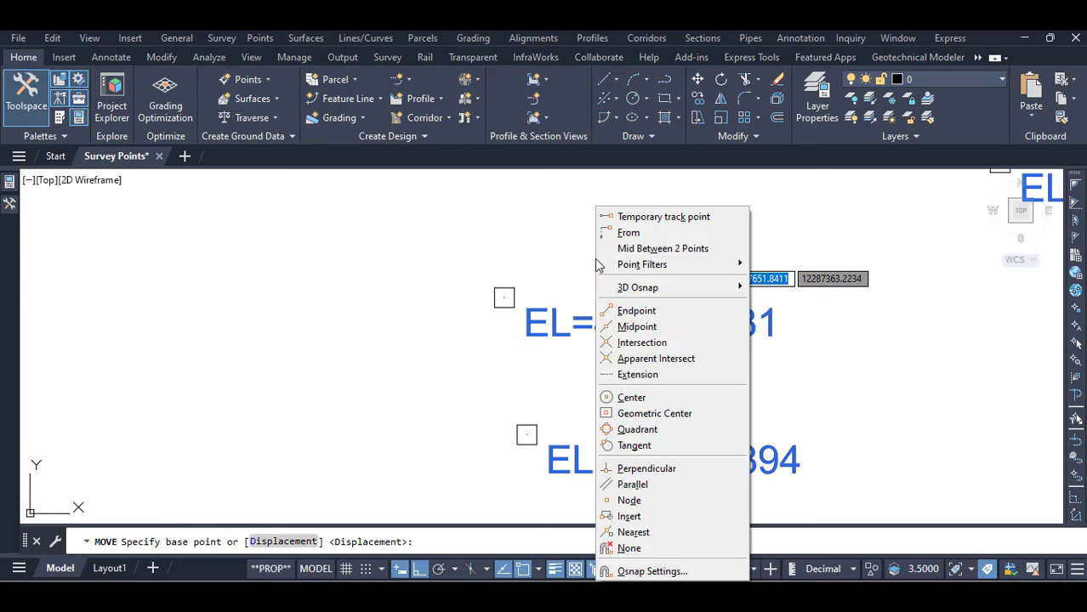
click(625, 518)
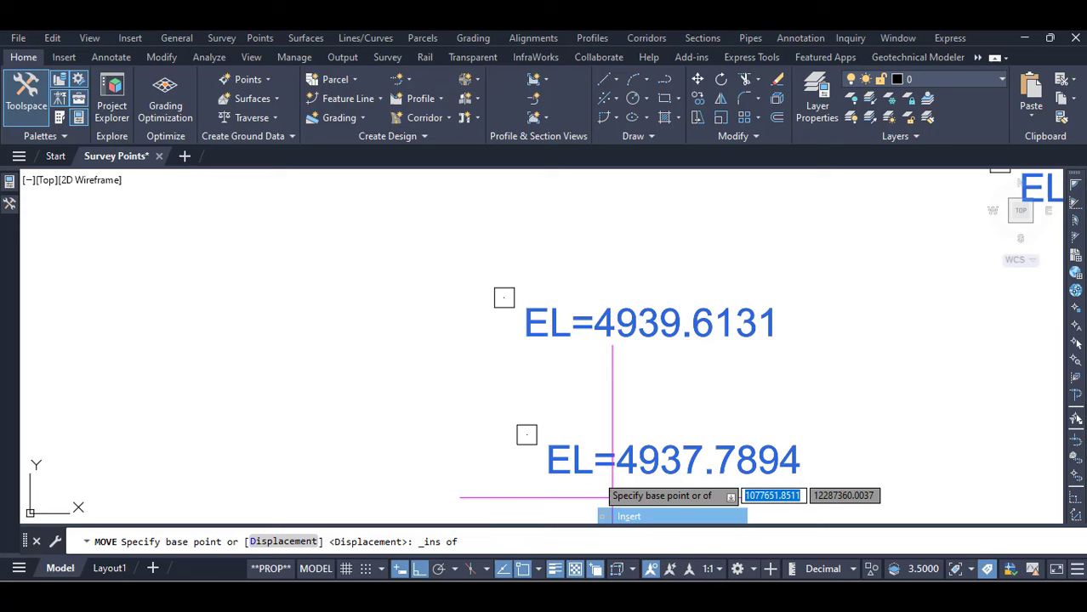
click(525, 337)
shift+right_click(525, 370)
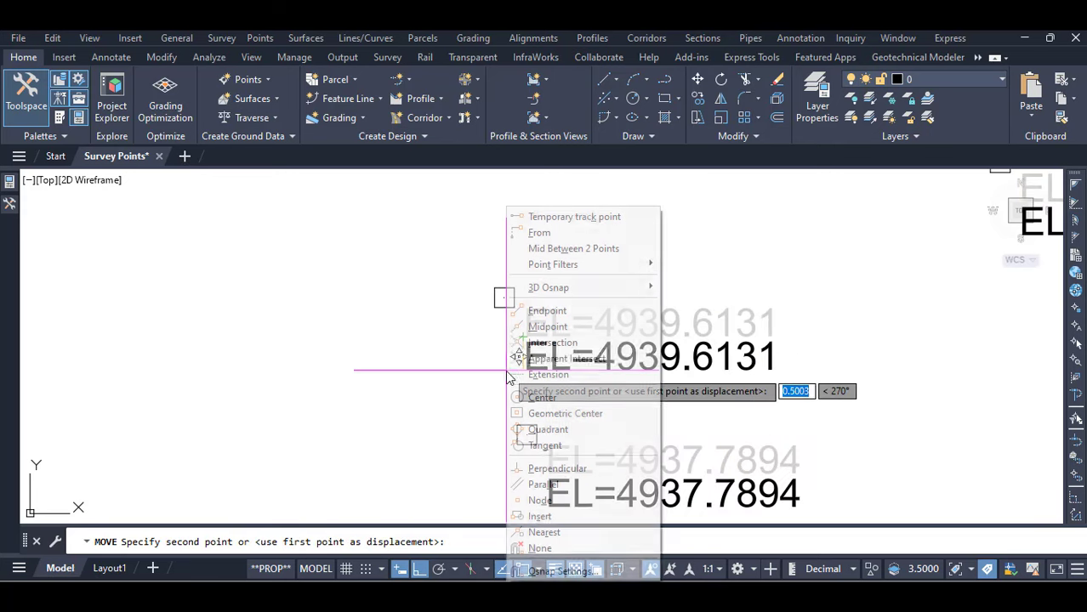
click(541, 500)
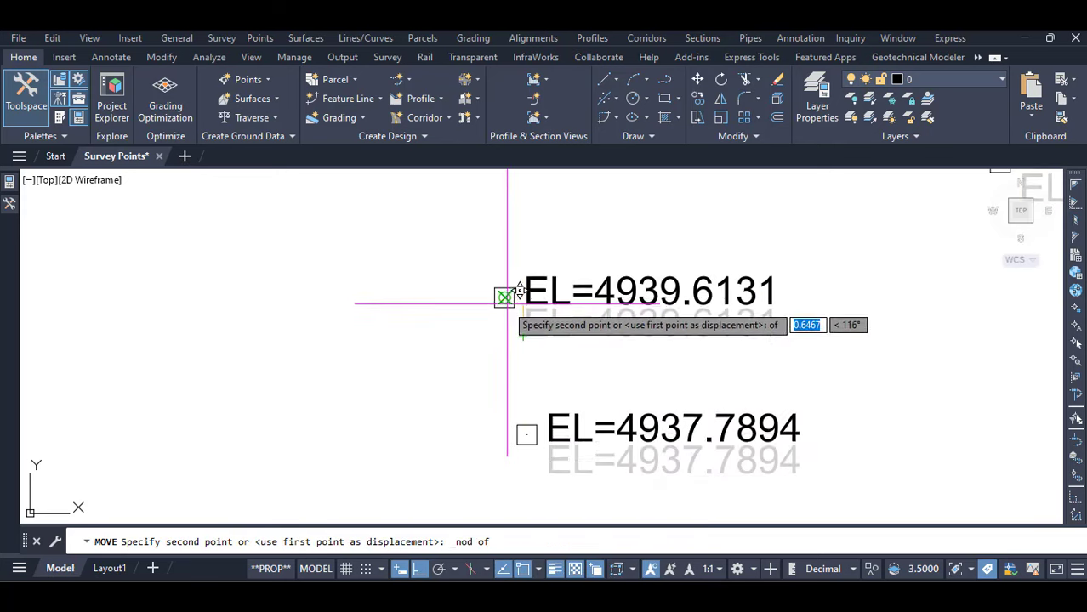
click(504, 297)
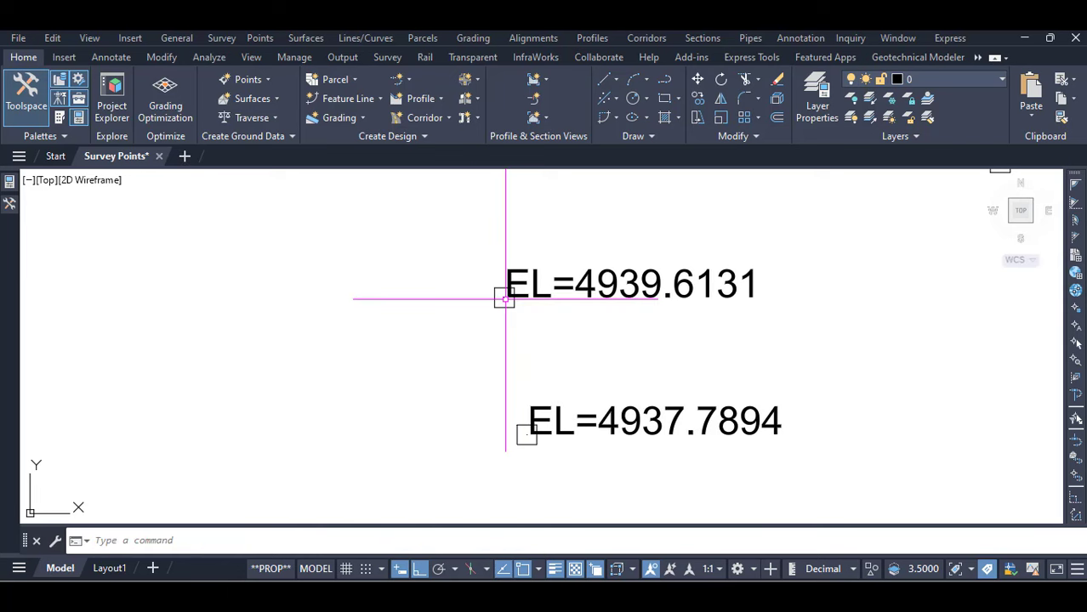
Create a new data extraction for the elevation texts and save it in the 01 TEXT EXP folder
scroll(459, 298, down, 10)
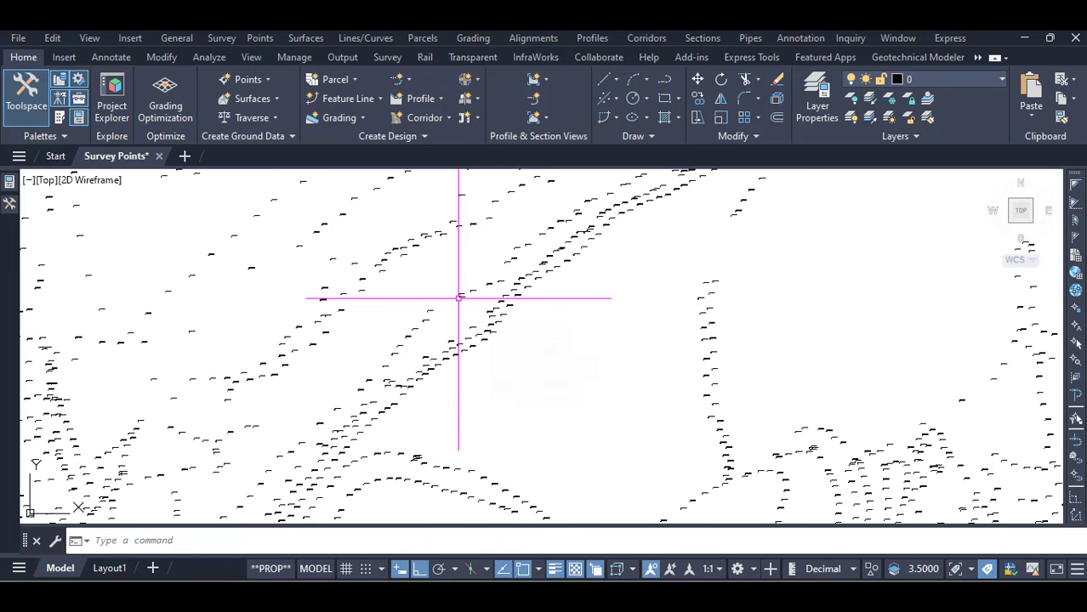
text(DX)
key(Return)
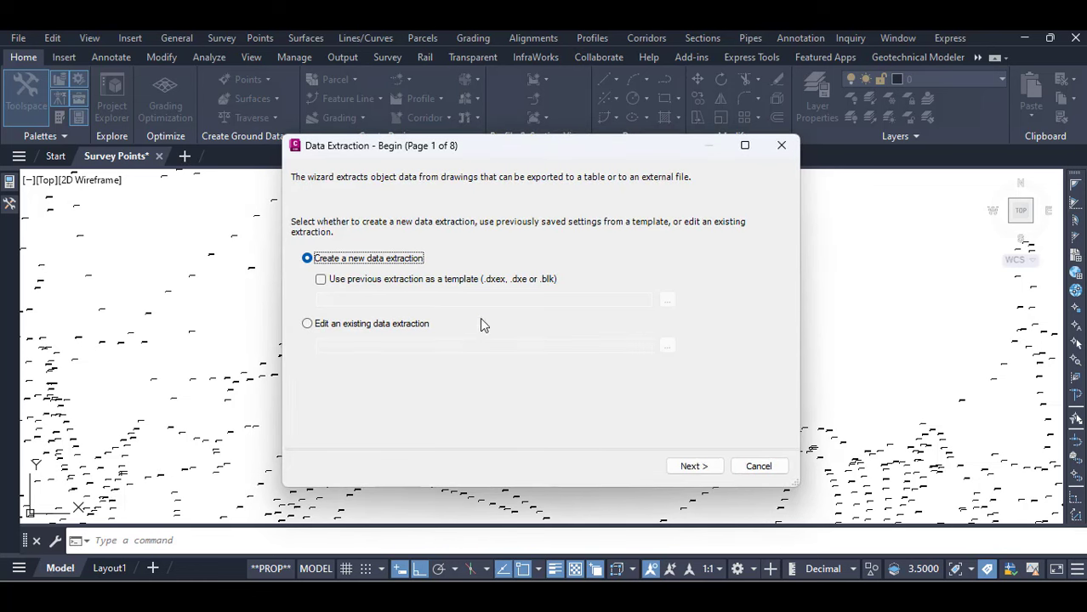
click(690, 466)
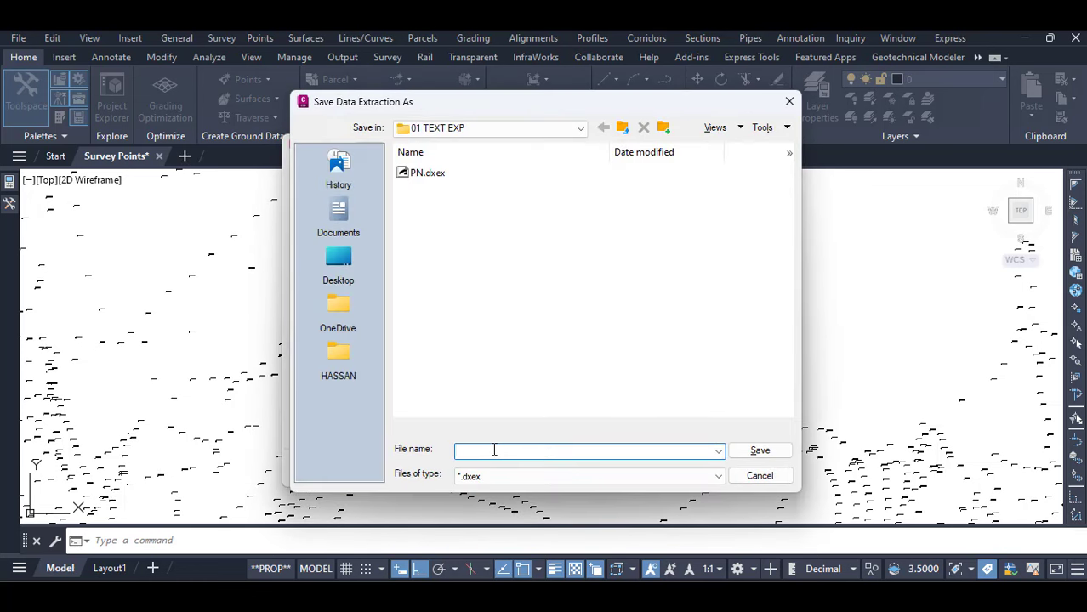
click(493, 450)
click(759, 450)
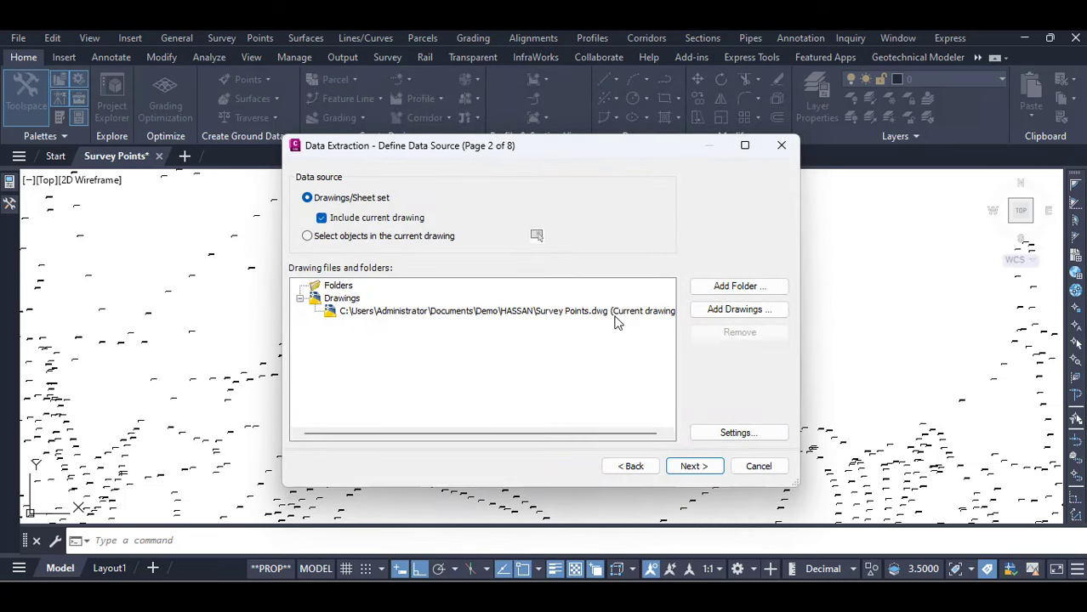
Use the current drawing as data source and exclude 2D Polyline and the L2EZ3M500USPHCHP__ block, leaving Point and Text objects
click(692, 467)
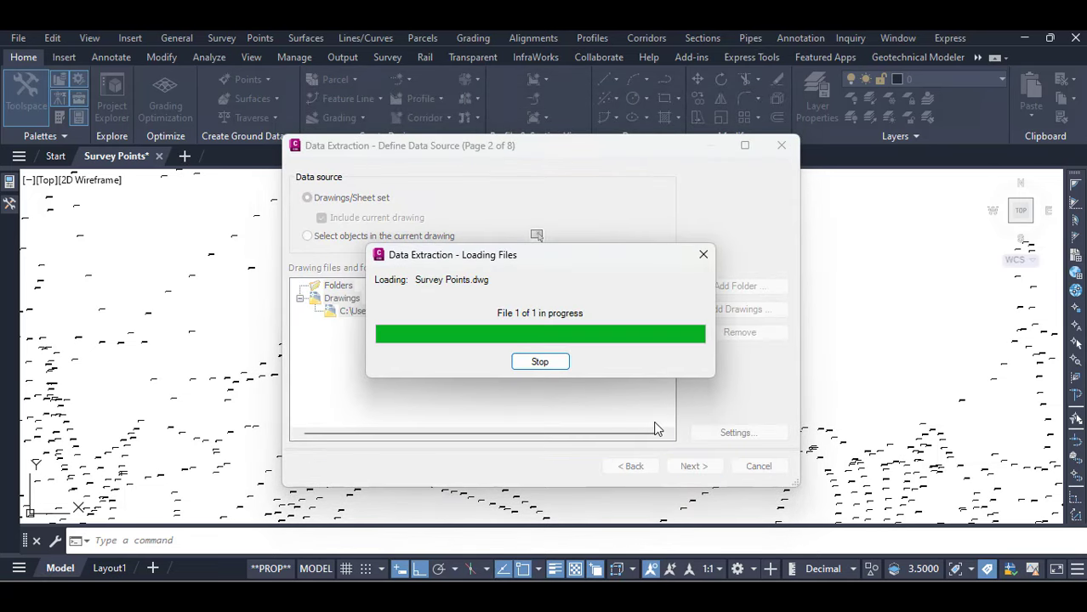
click(304, 241)
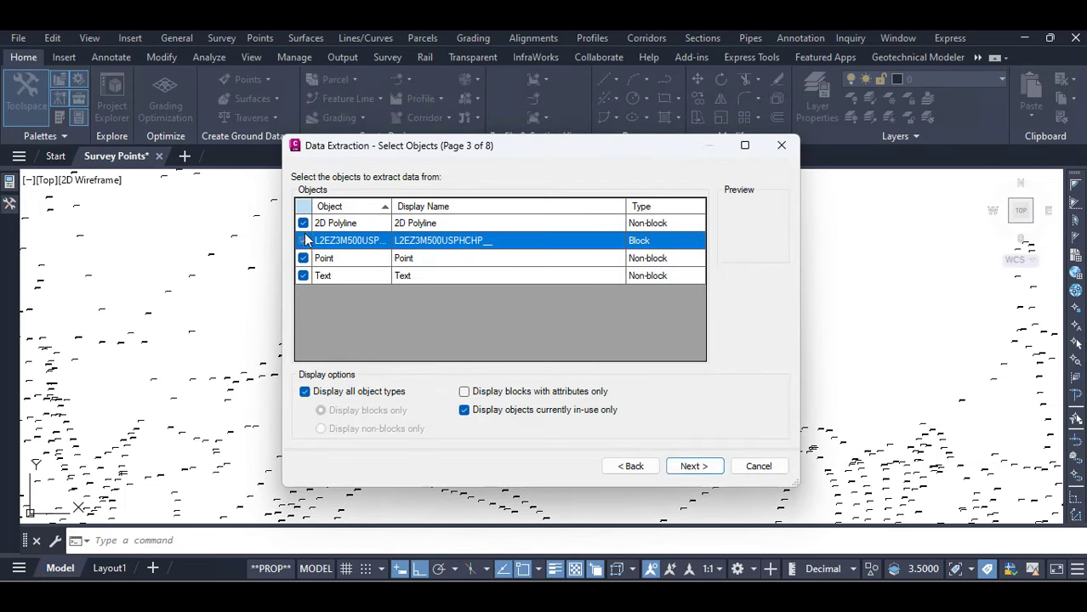
click(304, 224)
click(692, 467)
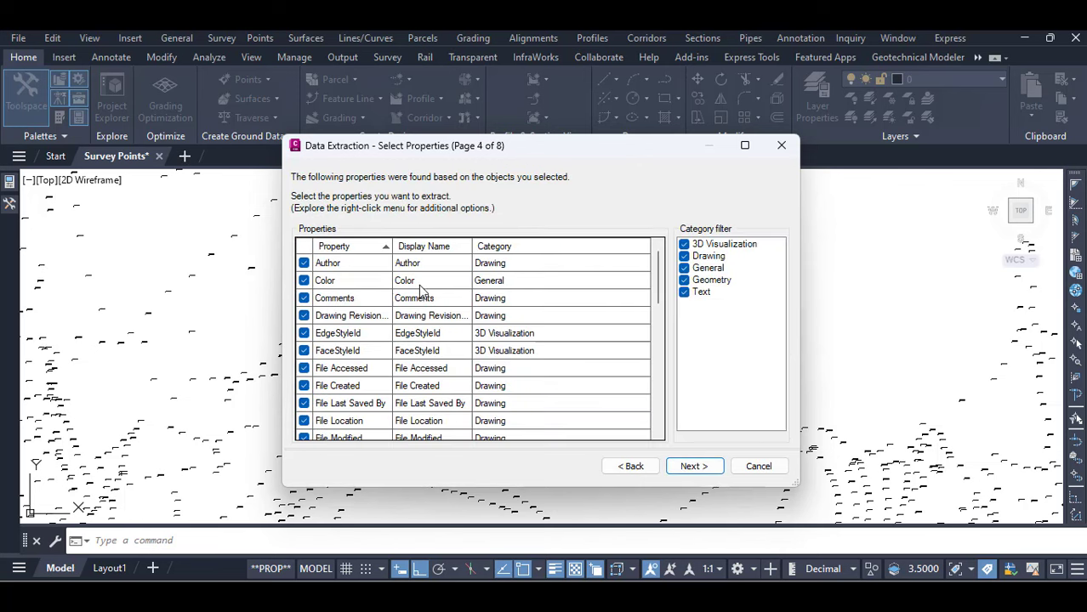
Filter the properties to the Geometry and Text categories and keep only Position X, Position Y, Position Z and Value
click(684, 268)
click(684, 256)
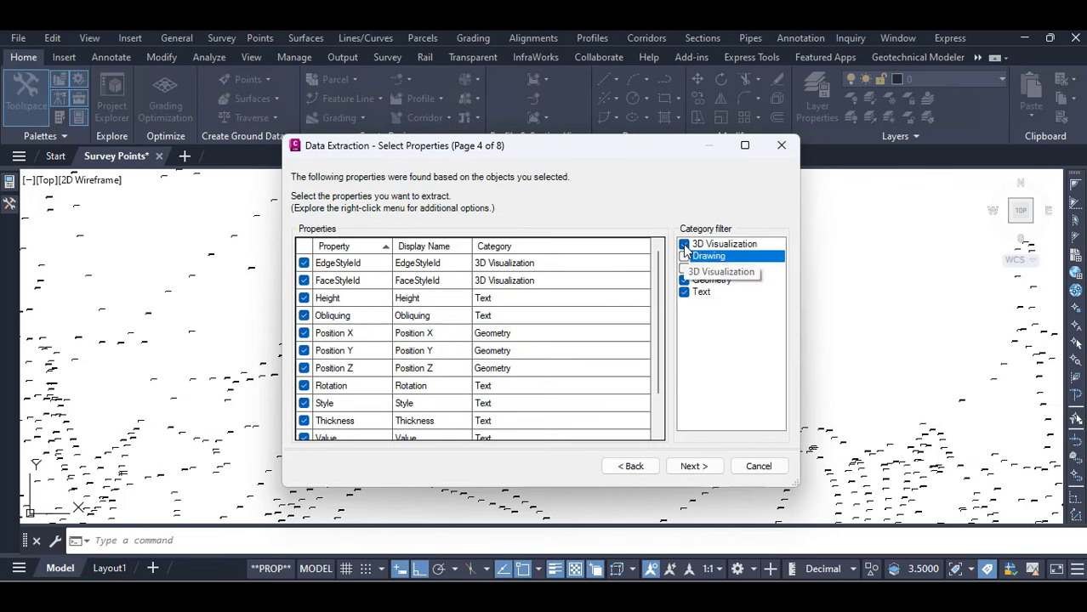
click(684, 244)
click(305, 264)
click(304, 281)
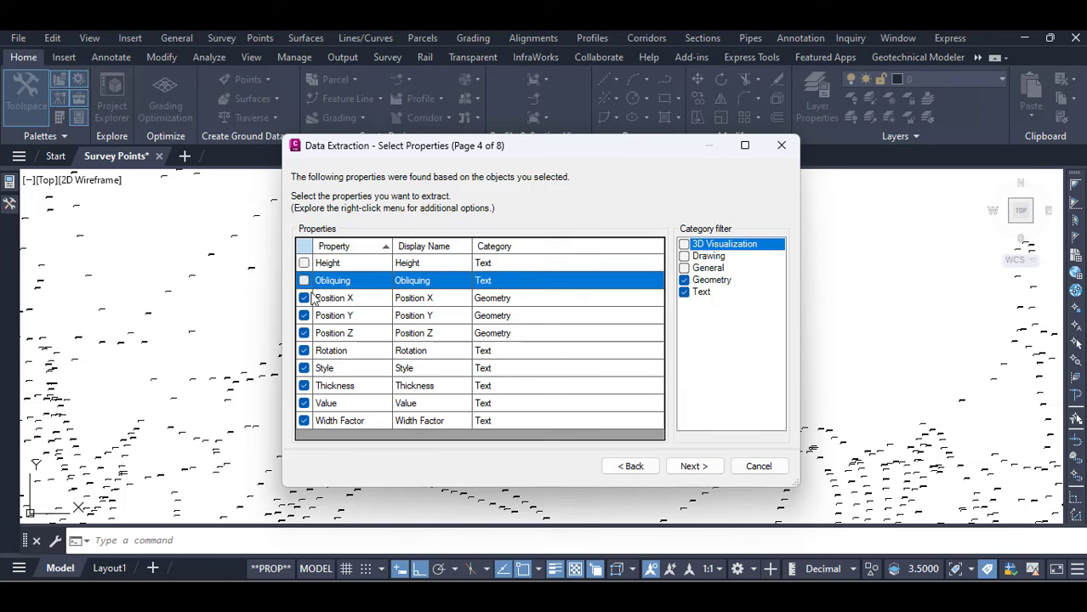
click(304, 350)
click(304, 368)
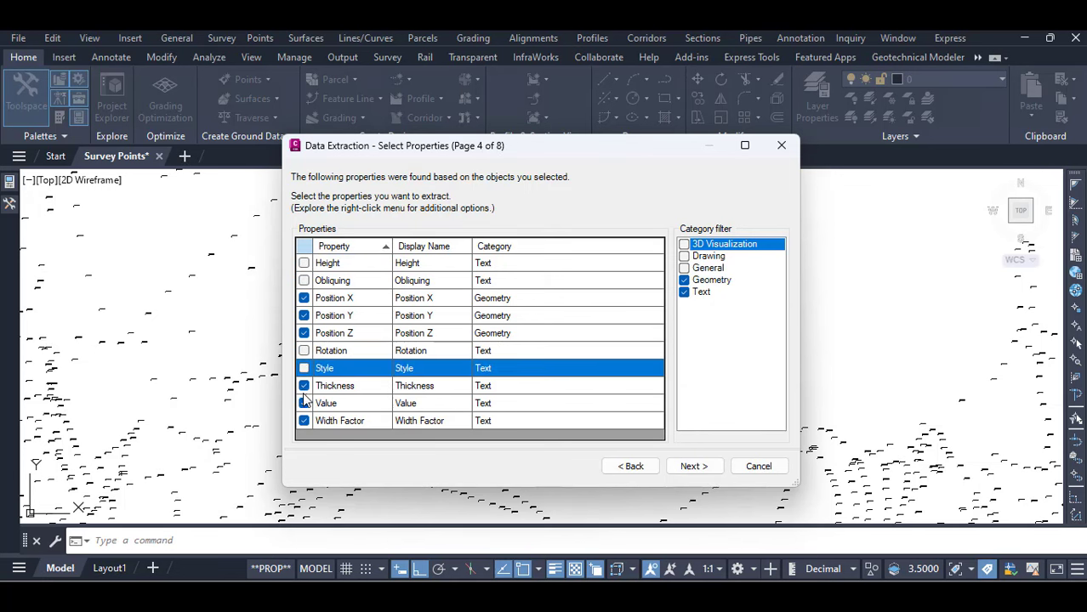
click(303, 386)
click(305, 421)
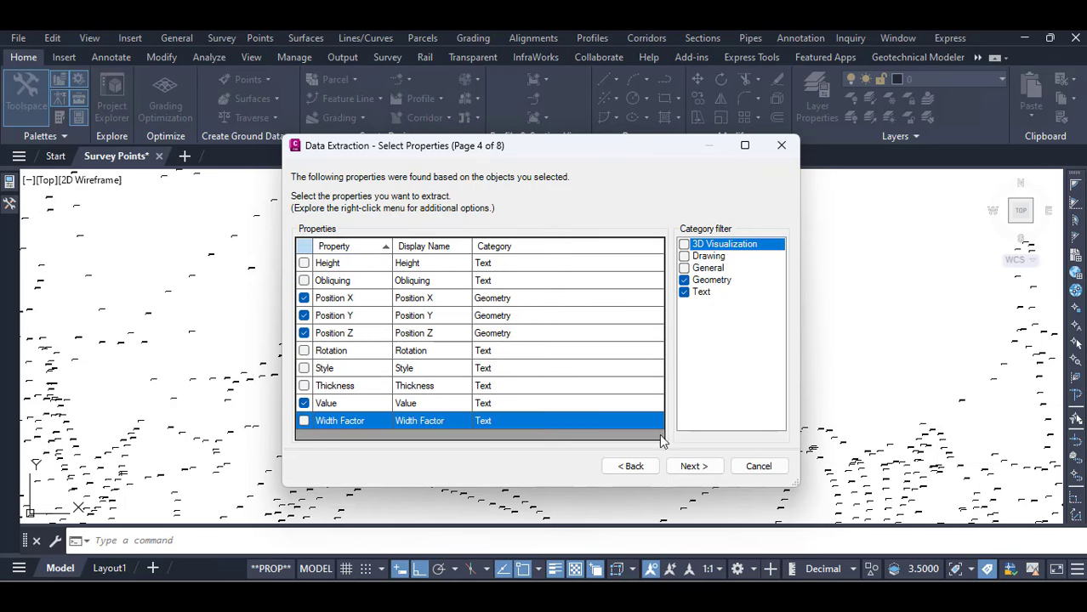
Accept the selected properties and the refined data, and enable output of the extracted elevations to an external file
click(694, 465)
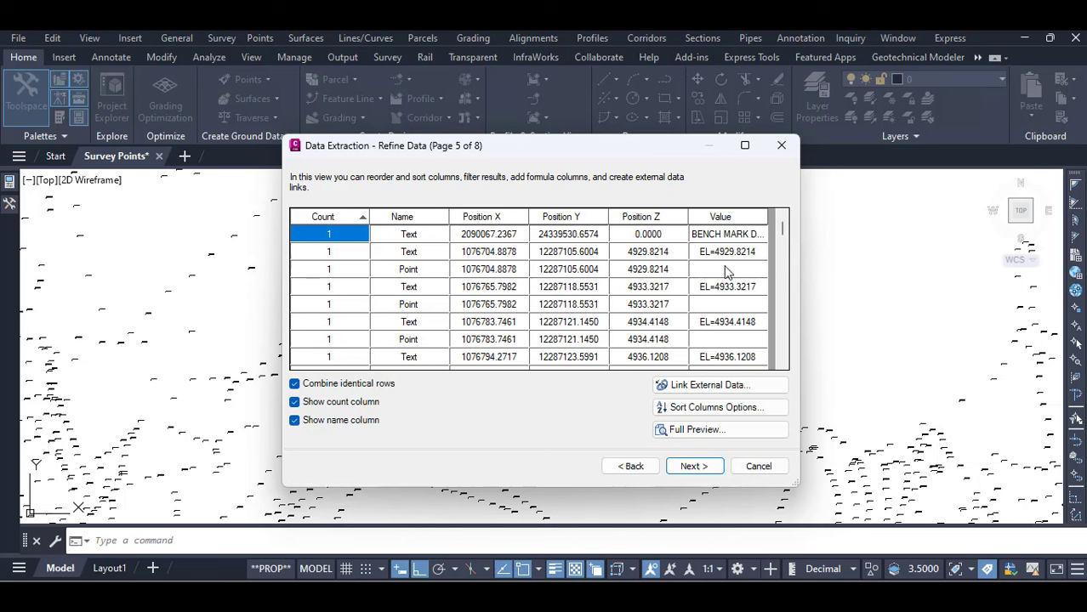
click(688, 468)
click(326, 224)
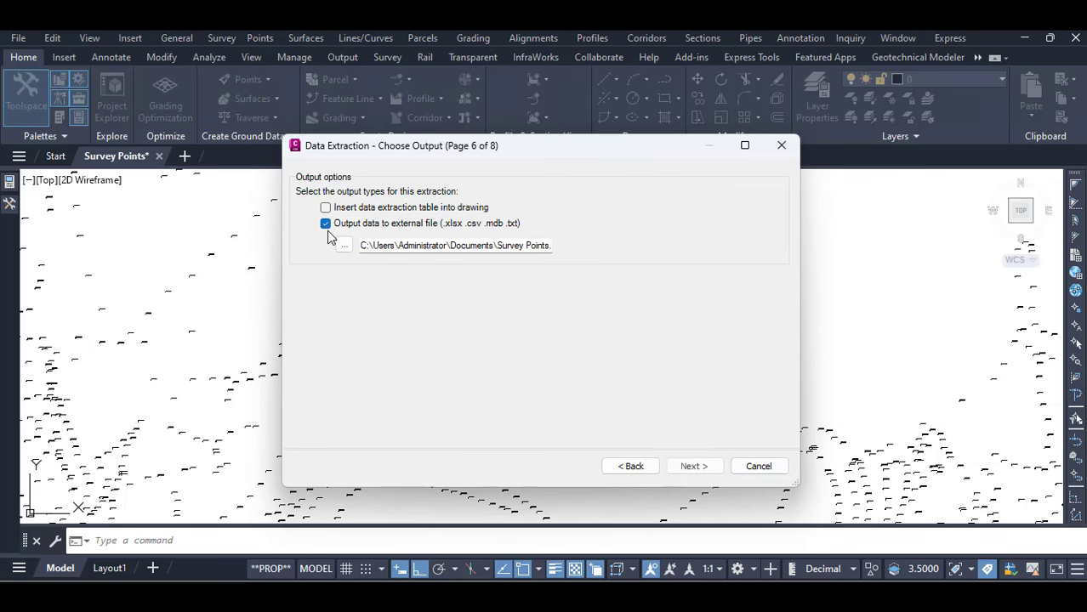
Set the external output file to ELEV.xlsx in the 01 TEXT EXP folder and finish the data extraction
click(345, 246)
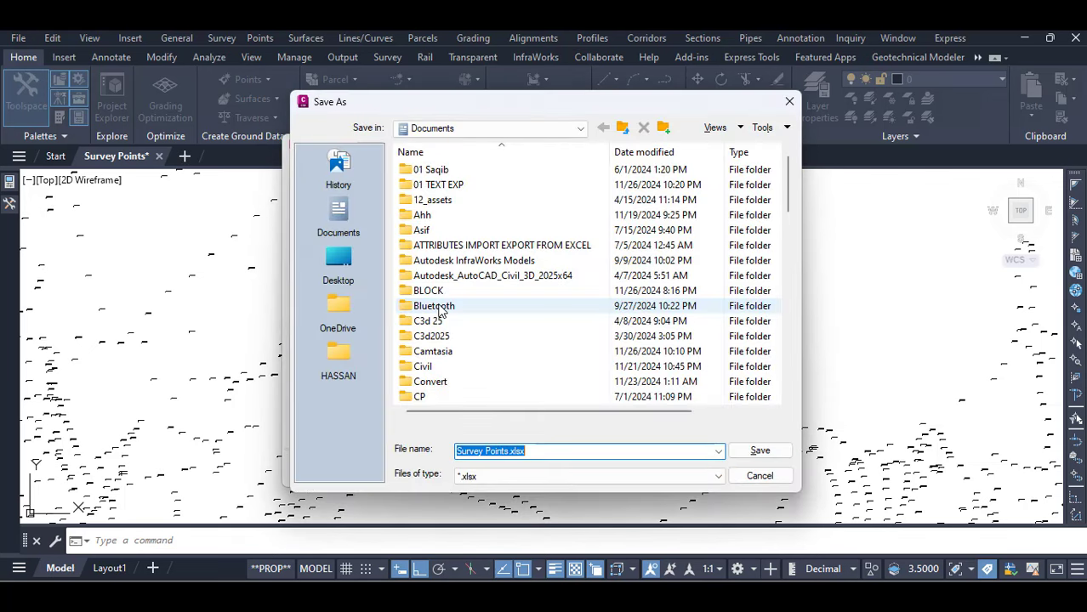
double_click(438, 185)
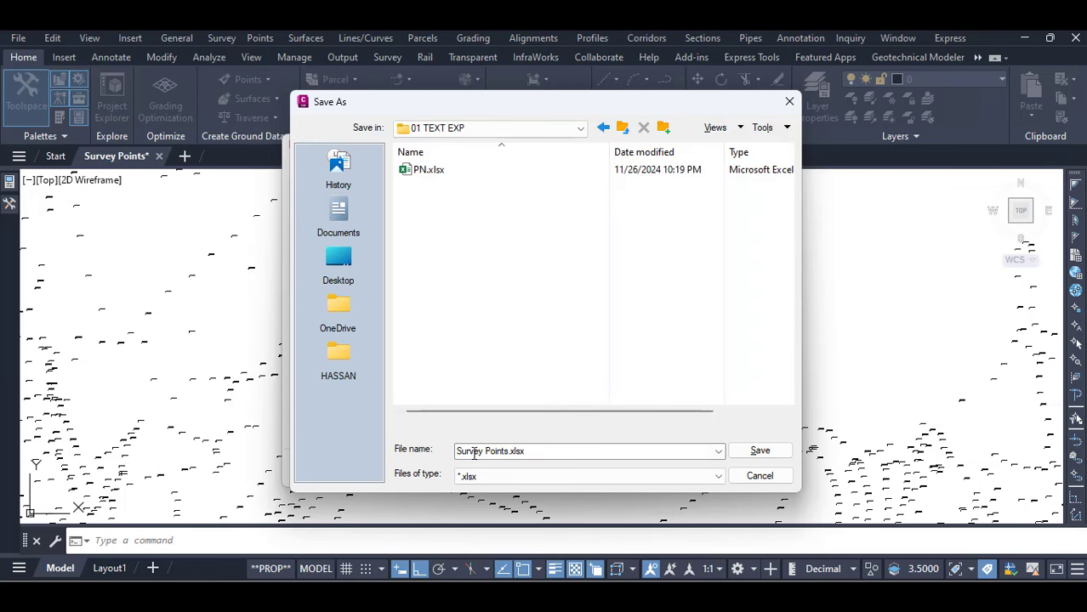
click(495, 453)
click(507, 453)
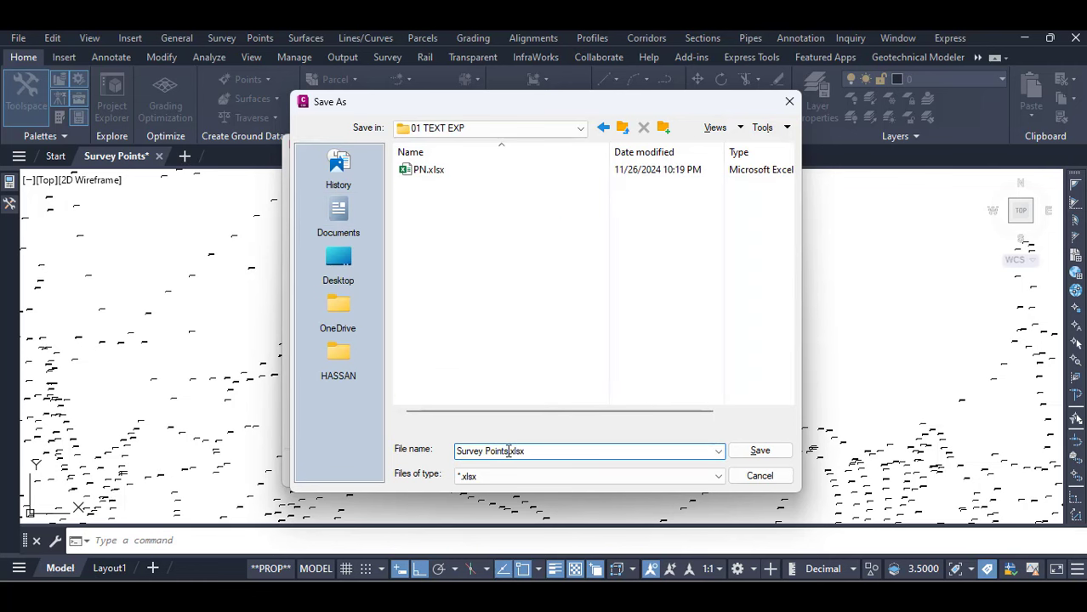
key(shift+Home)
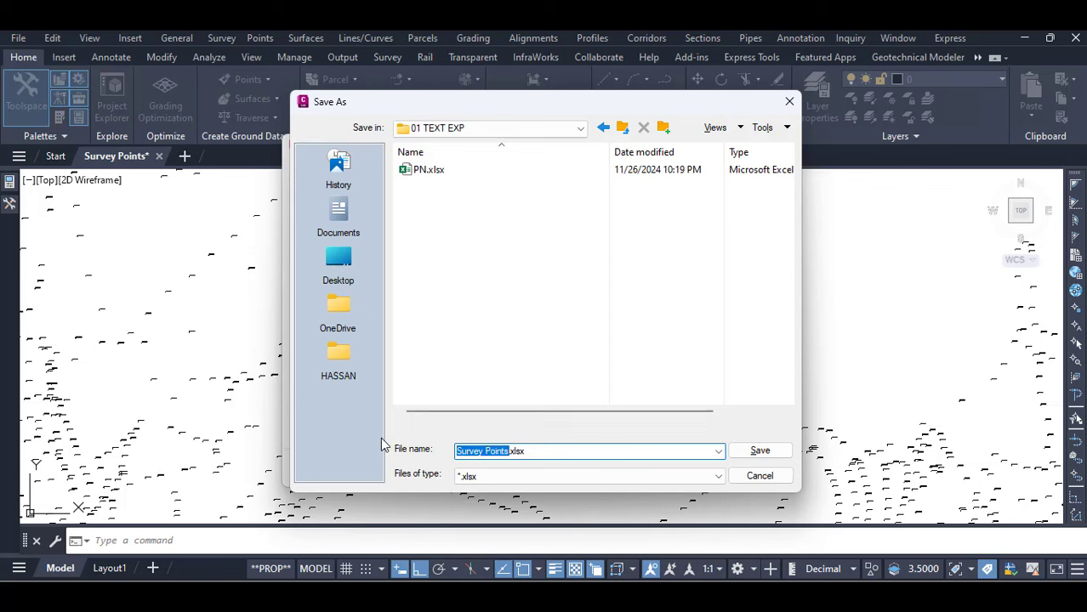
text(ELEV)
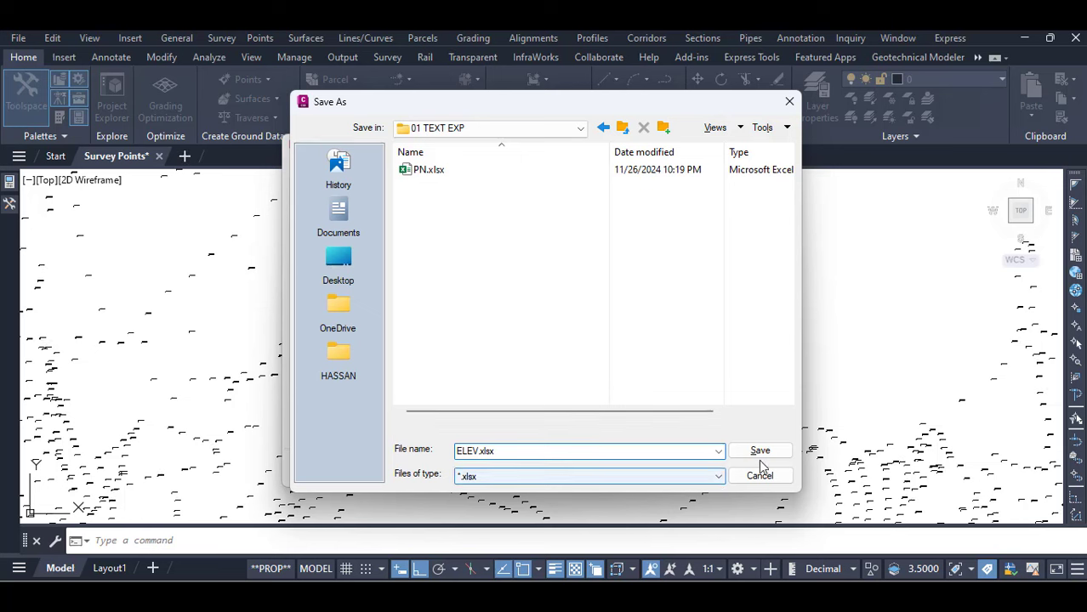
click(759, 452)
click(694, 466)
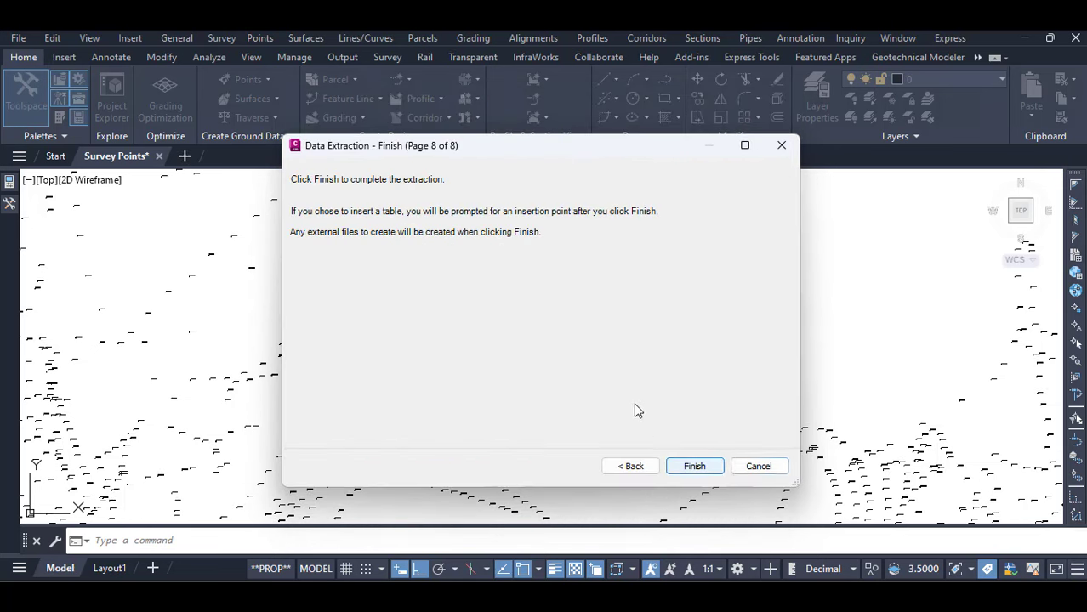
click(695, 466)
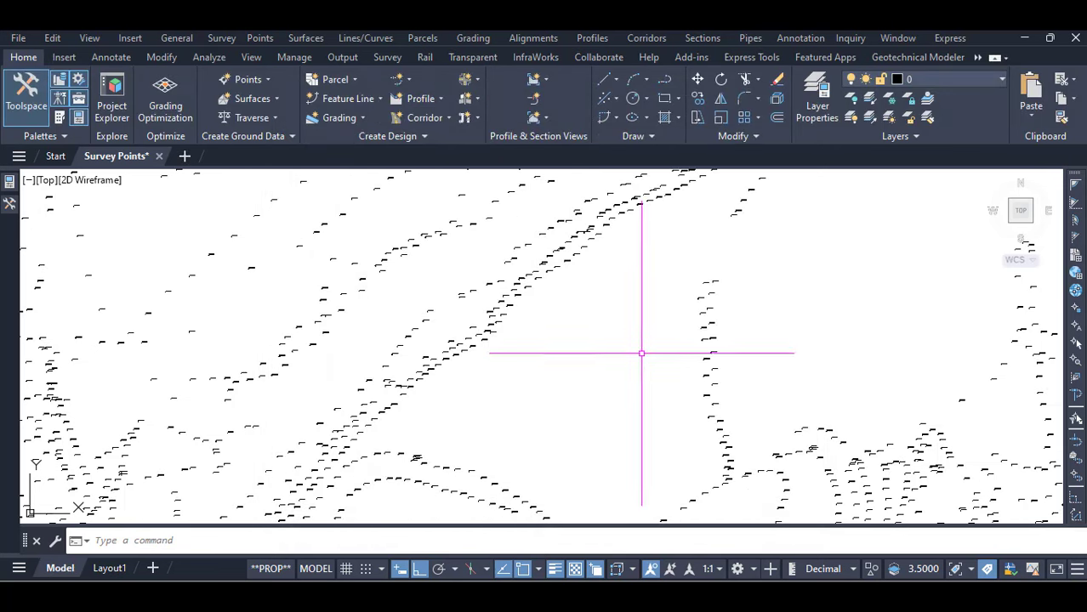
Select all elevation texts similar to EL=4954.6865 and delete them together
scroll(695, 291, up, 5)
scroll(693, 285, up, 5)
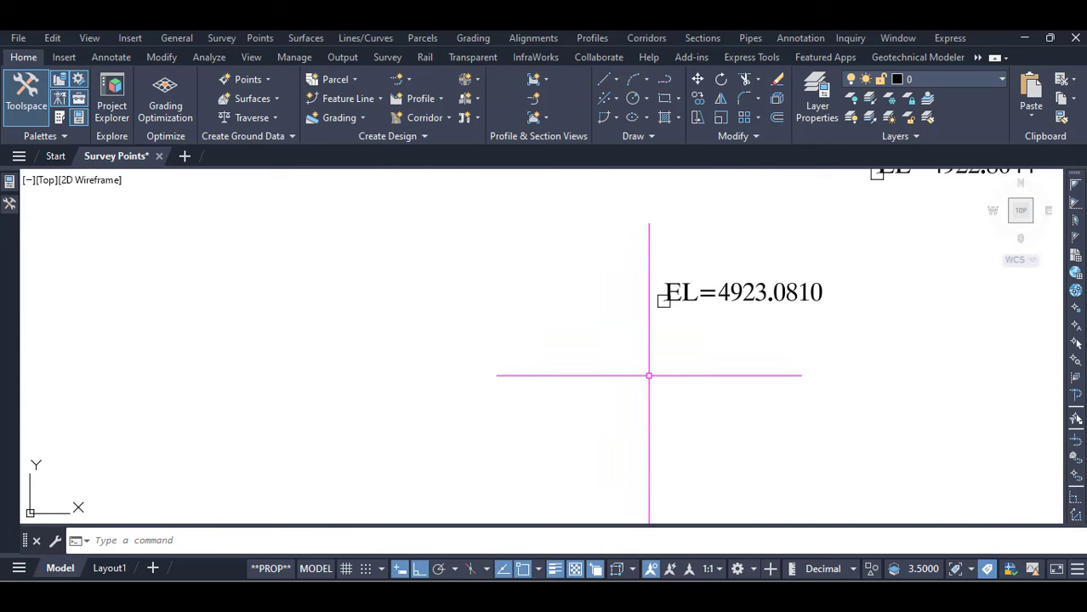
scroll(730, 345, down, 8)
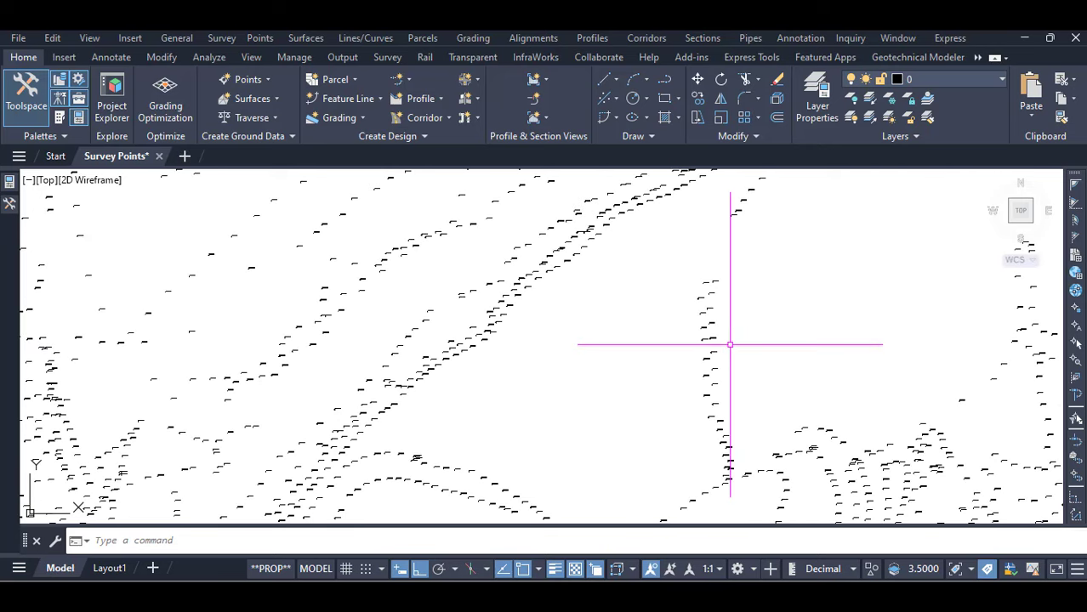
scroll(709, 312, up, 8)
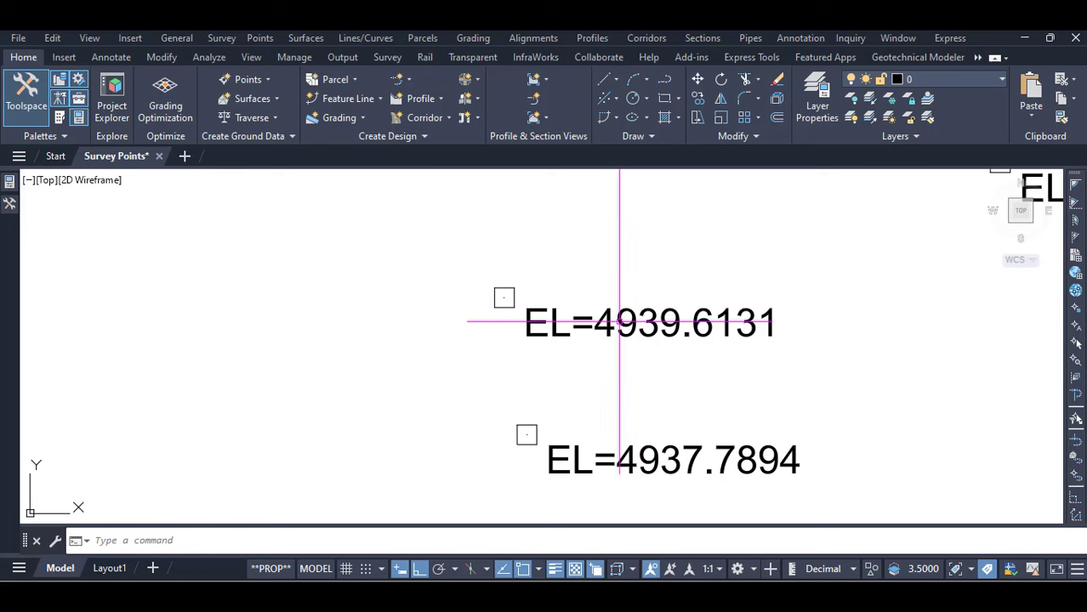
scroll(619, 322, up, 4)
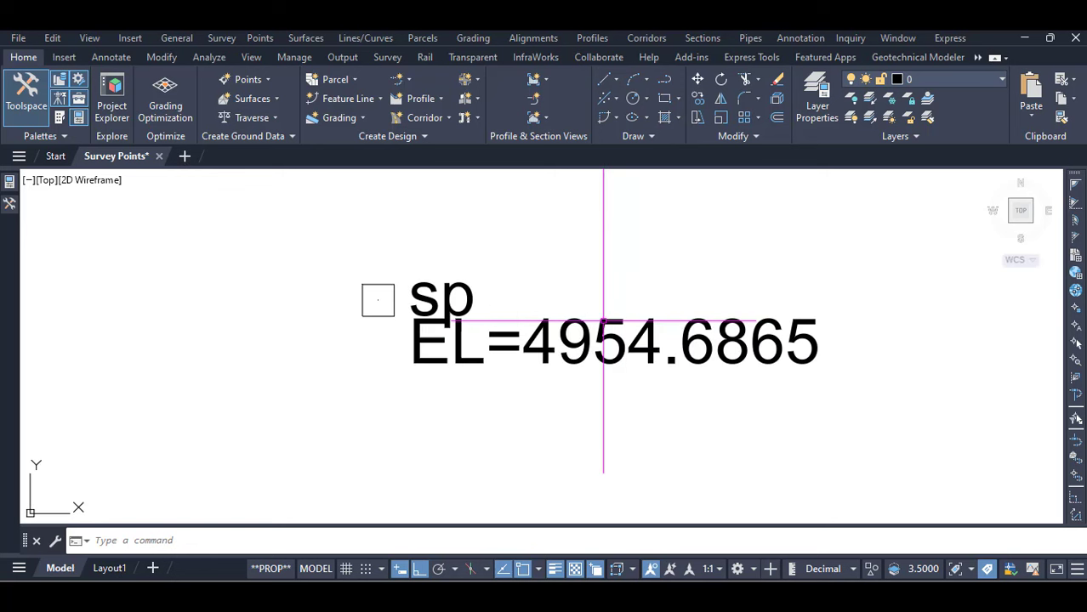
click(621, 328)
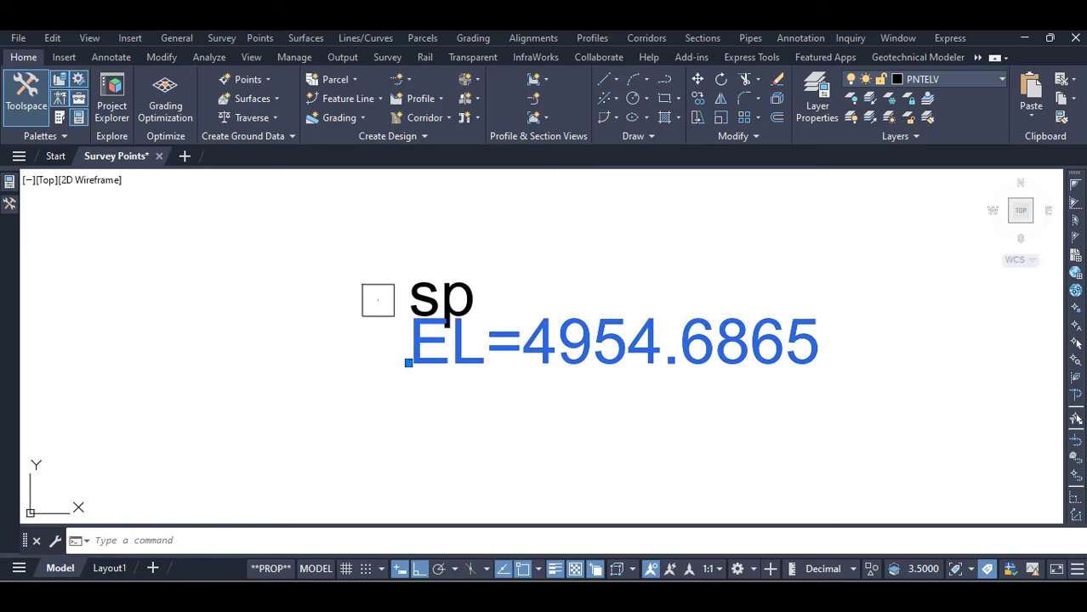
right_click(621, 322)
click(652, 301)
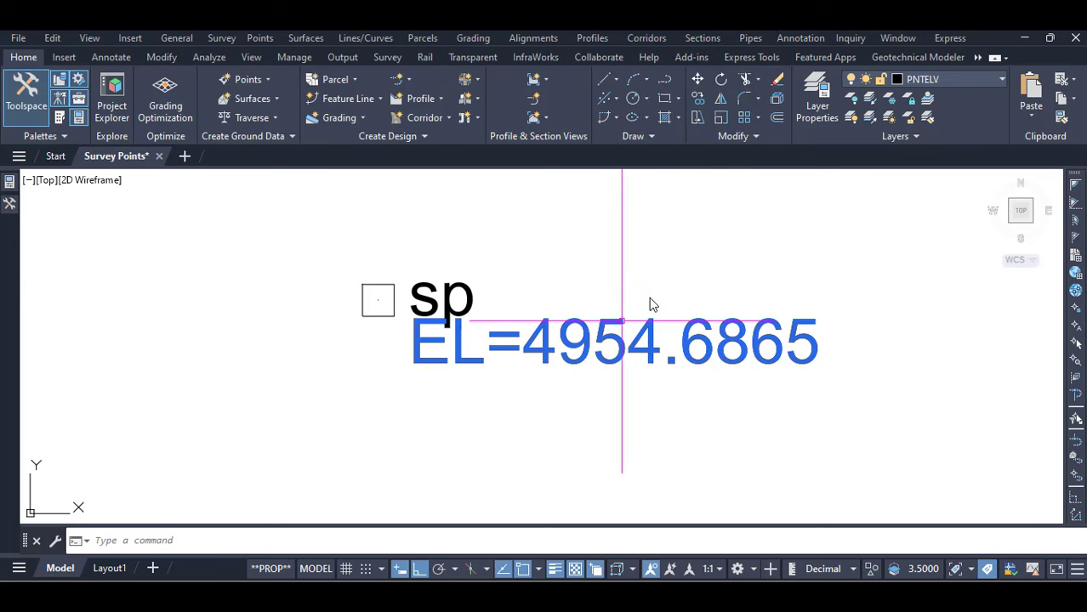
key(Delete)
Move the sp description text from its insertion point to the node of its survey point
click(517, 274)
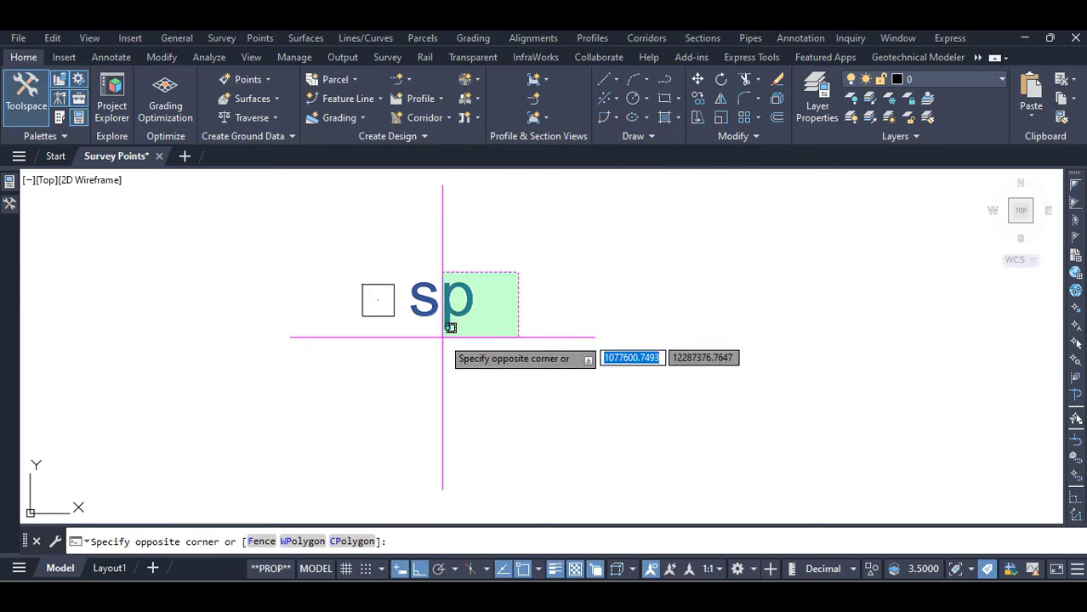
click(444, 335)
text(m)
key(space)
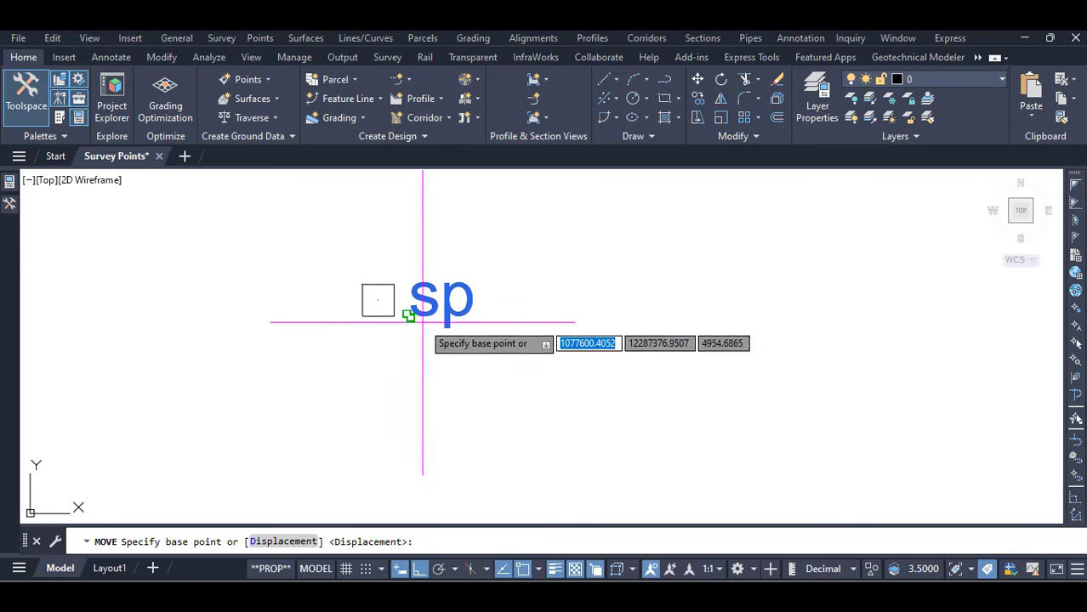
shift+right_click(424, 374)
click(462, 519)
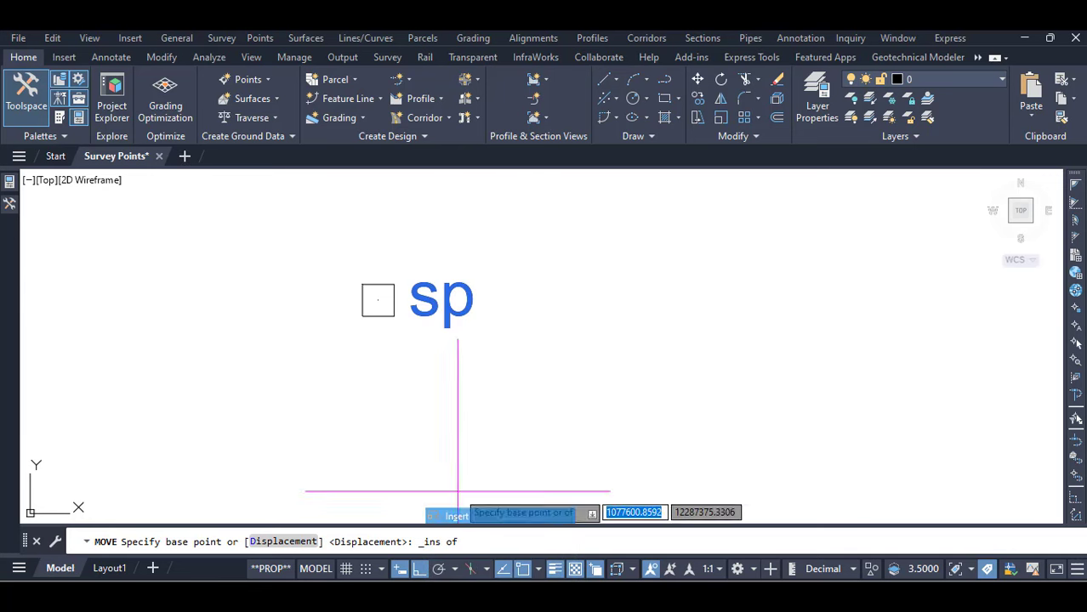
click(413, 330)
shift+right_click(423, 400)
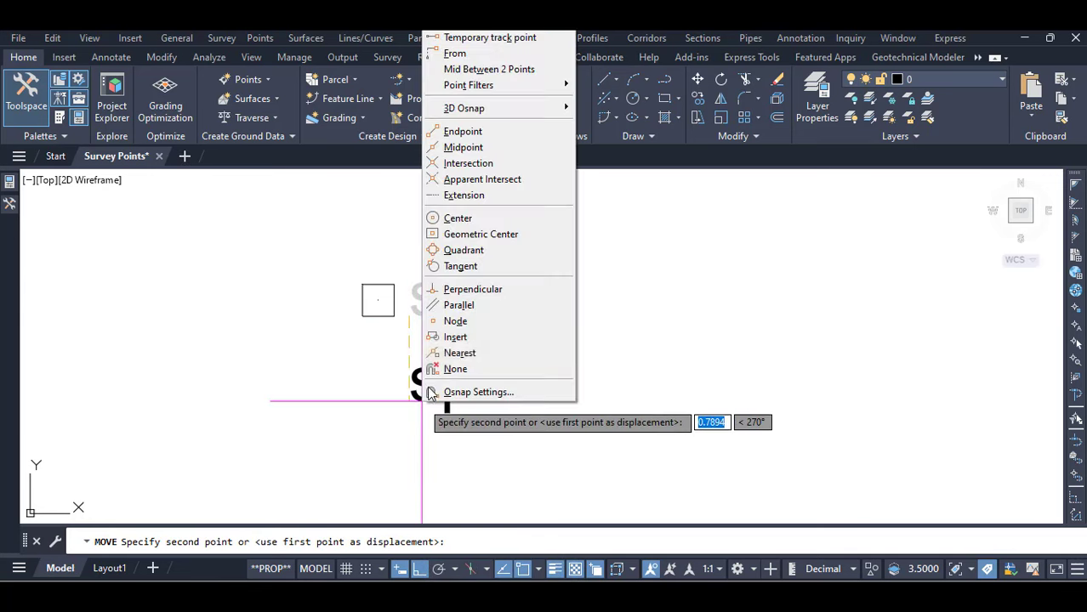
click(457, 322)
click(378, 300)
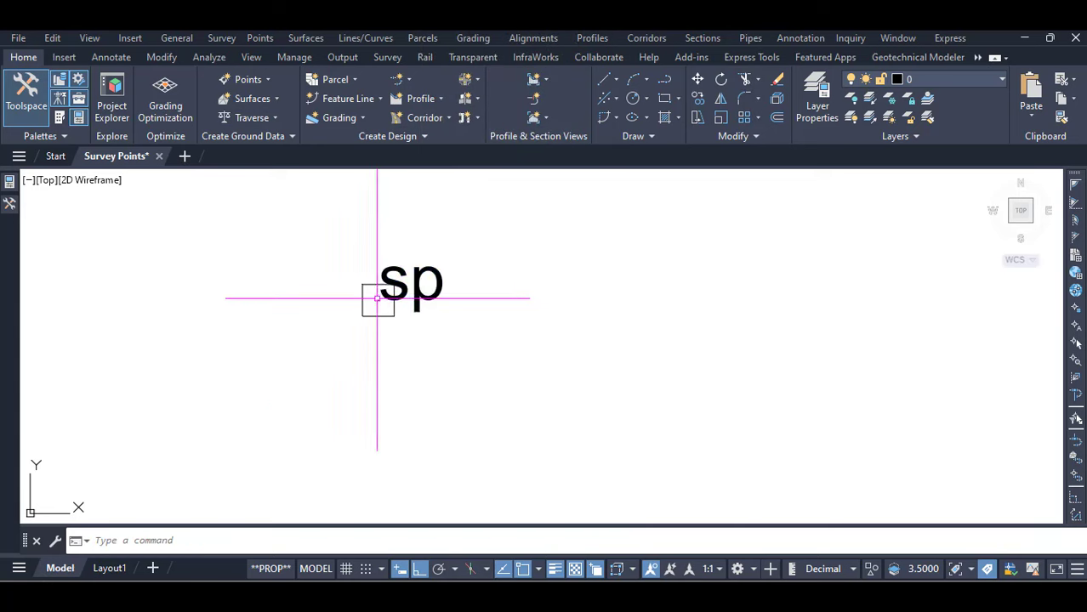
Examine the other description texts and their position relative to the survey points across the drawing
scroll(262, 291, down, 5)
scroll(614, 306, up, 10)
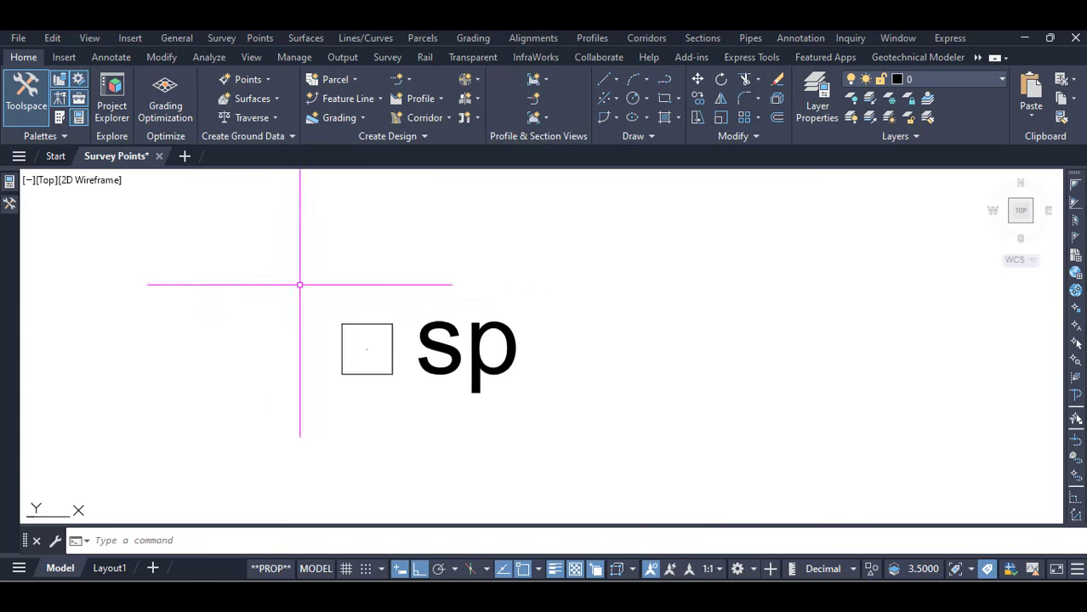
scroll(650, 281, down, 10)
scroll(619, 311, down, 5)
scroll(412, 356, up, 10)
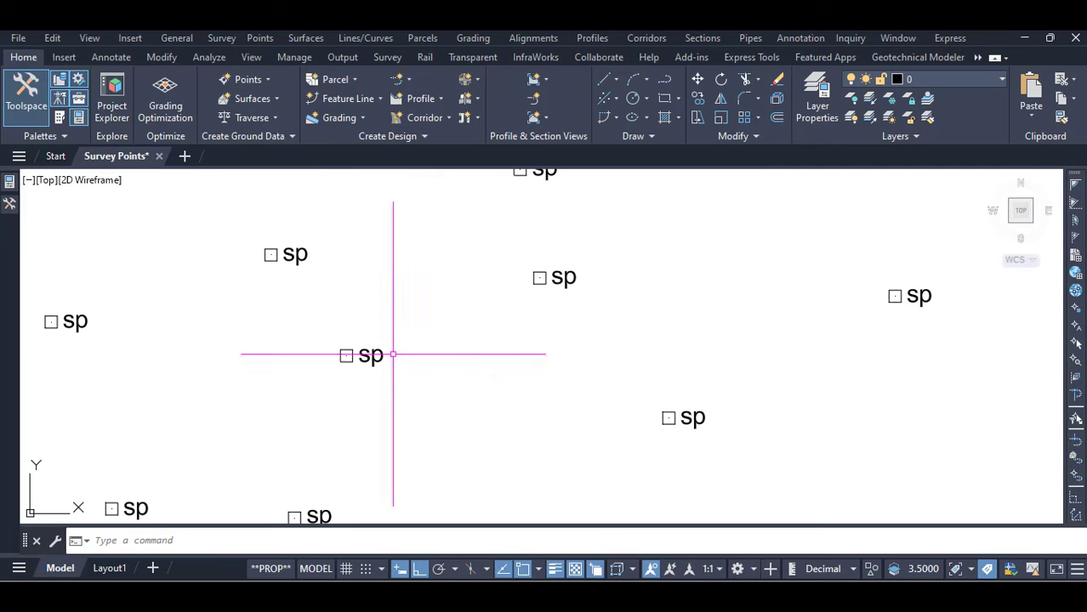
scroll(746, 242, down, 7)
scroll(486, 339, down, 5)
scroll(472, 364, up, 10)
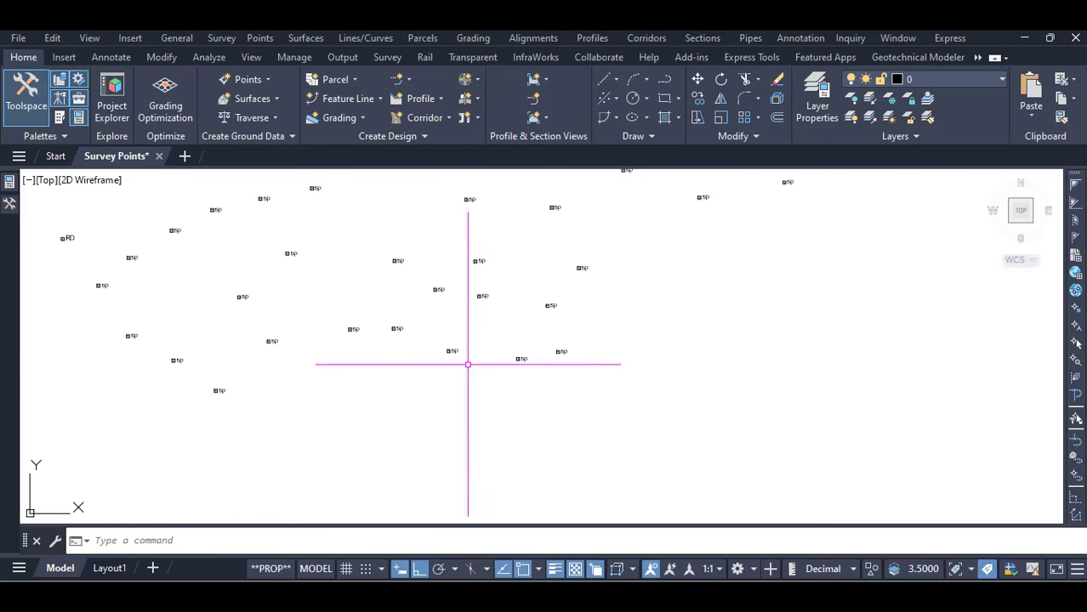
scroll(596, 370, down, 5)
scroll(255, 374, up, 10)
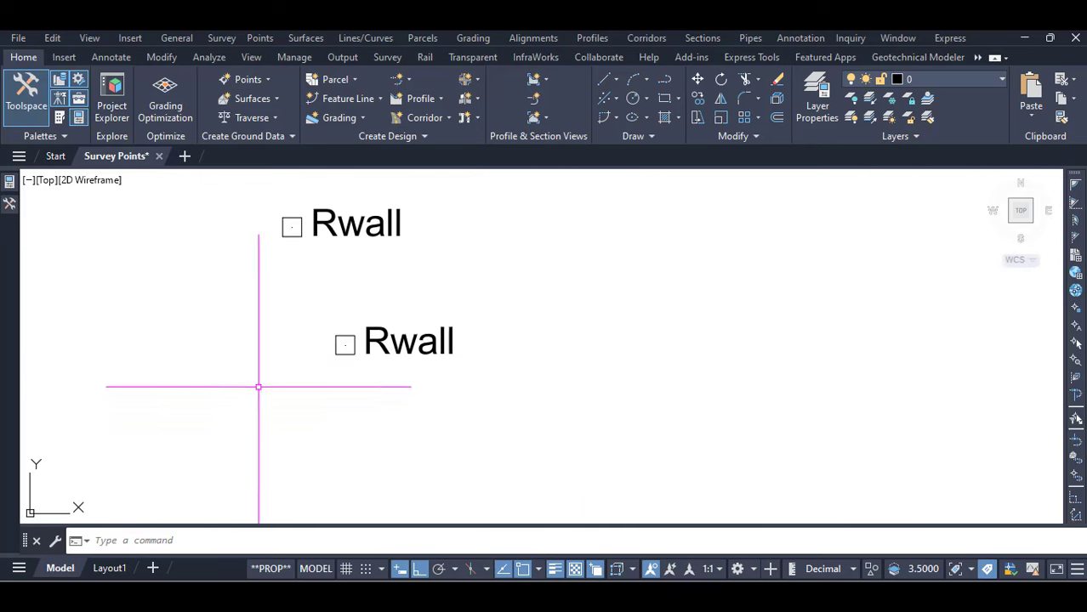
scroll(681, 381, down, 5)
scroll(549, 393, up, 3)
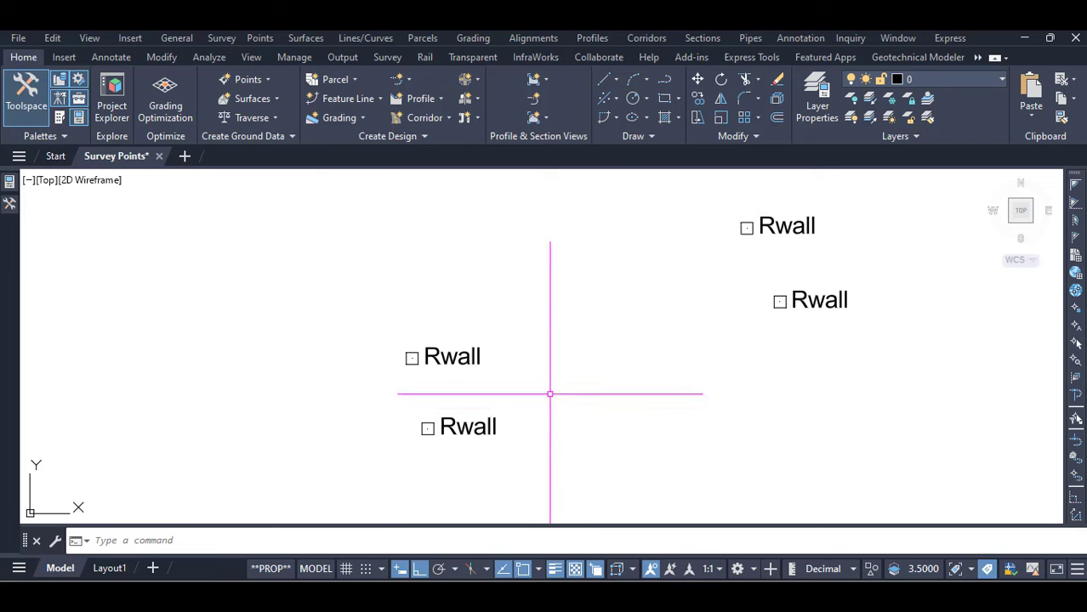
scroll(591, 321, down, 6)
scroll(425, 369, up, 8)
scroll(626, 284, down, 6)
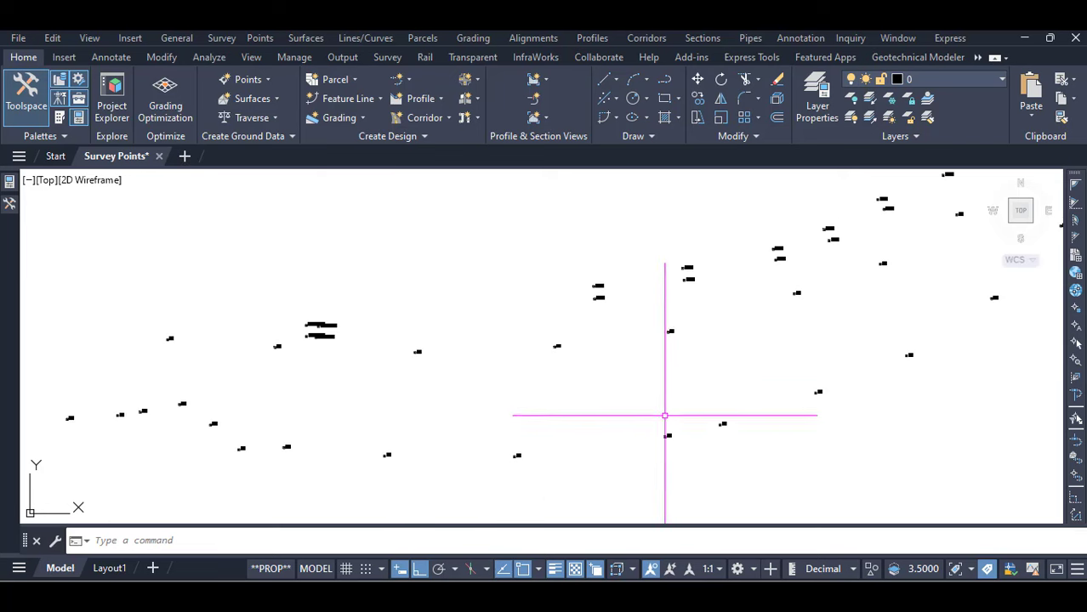
scroll(673, 444, up, 8)
scroll(929, 358, down, 6)
scroll(669, 303, up, 8)
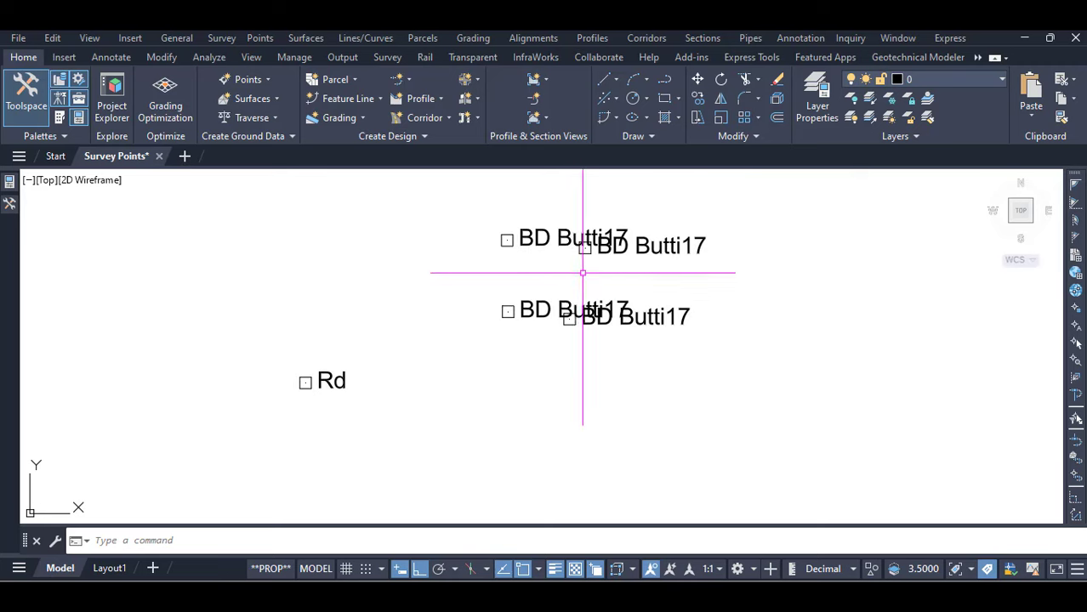
scroll(337, 310, down, 6)
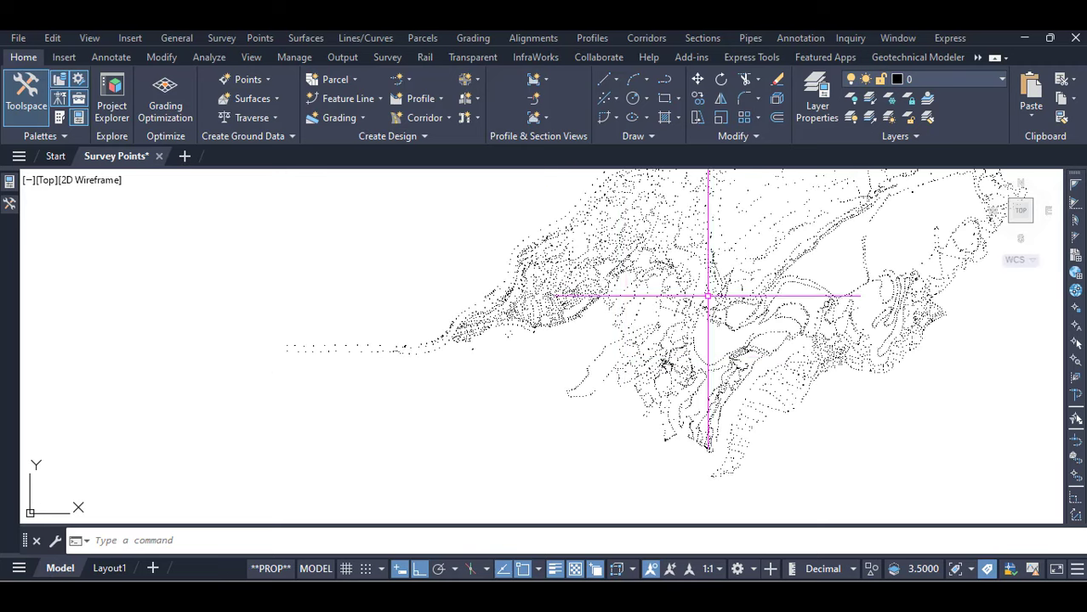
scroll(753, 281, up, 3)
scroll(753, 280, up, 10)
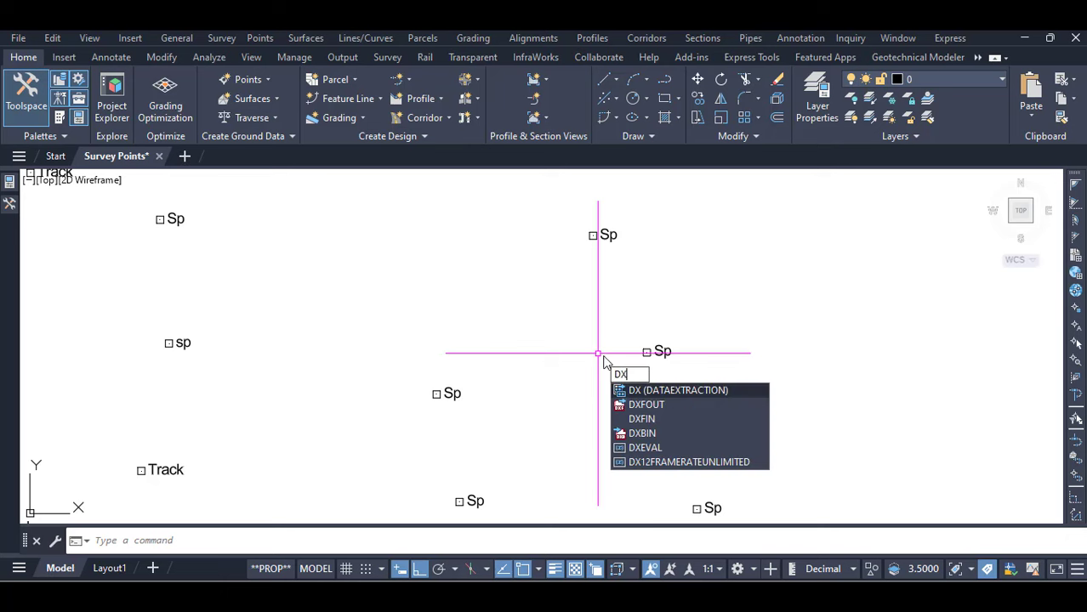
Create a new data extraction for the description texts and save it as DESC in the 01 TEXT EXP folder
key(Return)
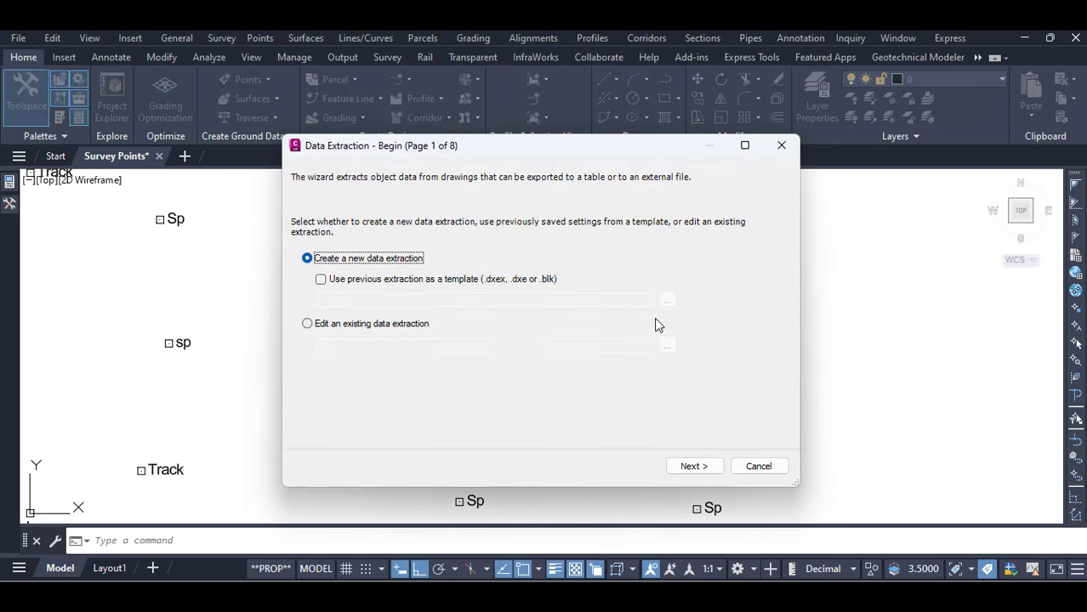
click(694, 469)
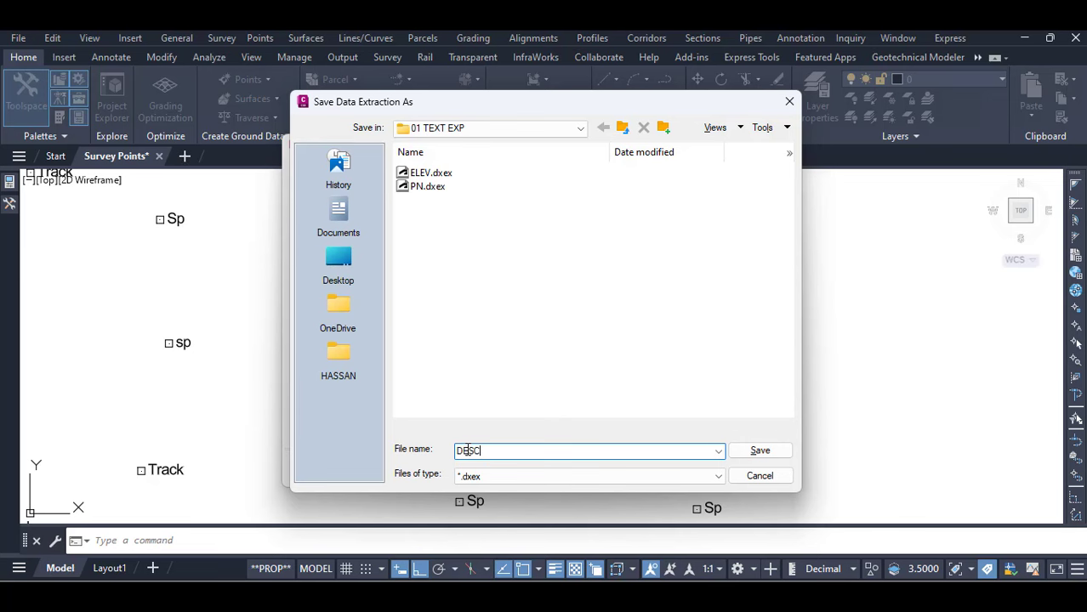
text(DESC)
click(757, 454)
Accept the data source and exclude 2D Polyline and the L2EZ3M500USPHCHP__ block, leaving Point and Text objects
click(706, 467)
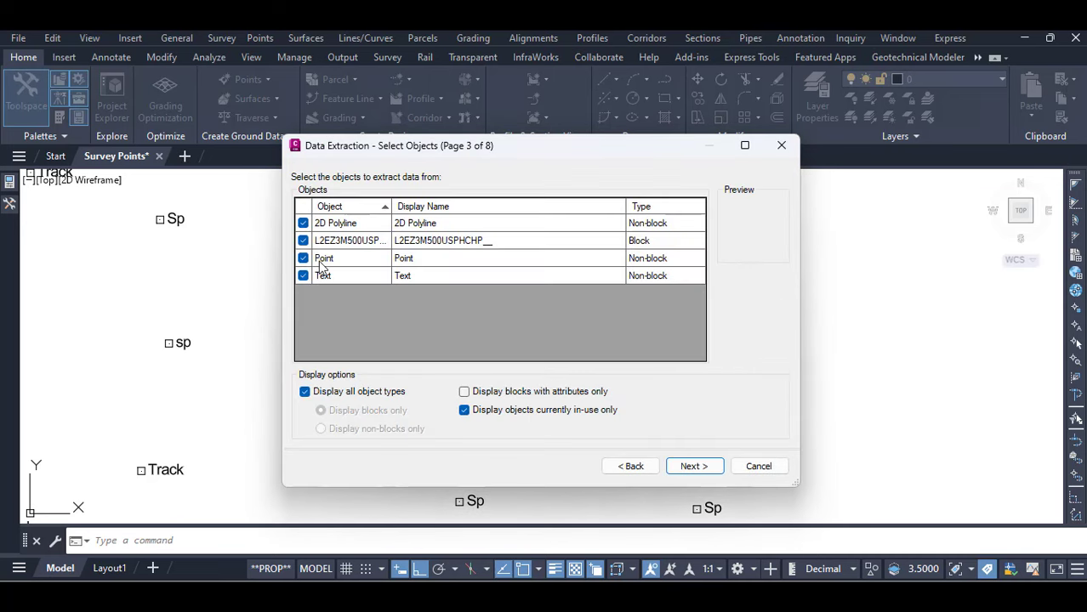
click(303, 241)
click(692, 467)
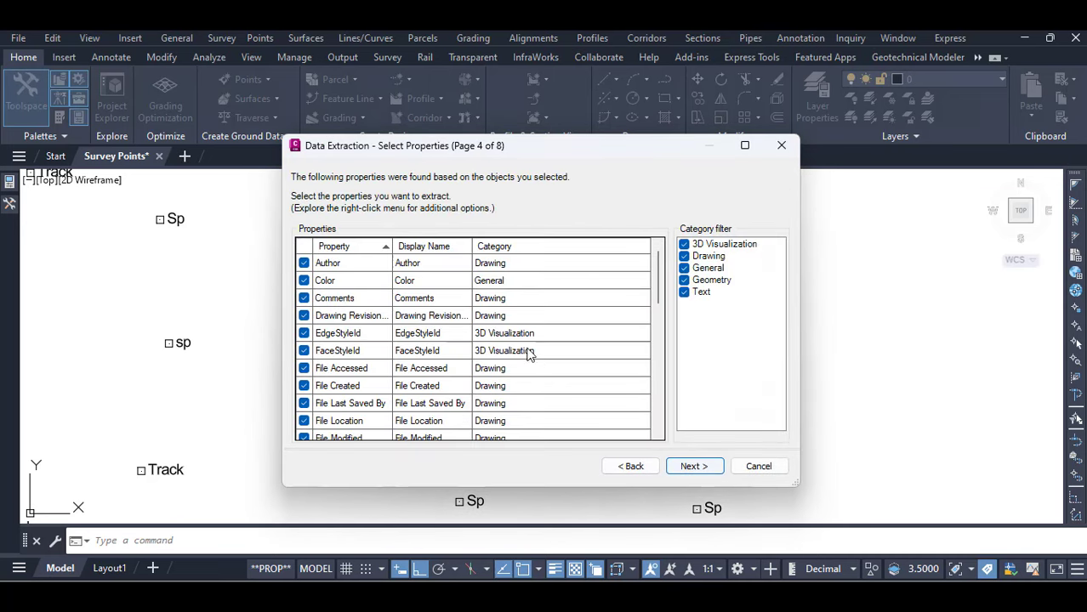
Limit the extracted properties to Position X, Position Y, Position Z and Value, excluding the General, Drawing and 3D Visualization categories
click(683, 267)
click(684, 256)
click(684, 244)
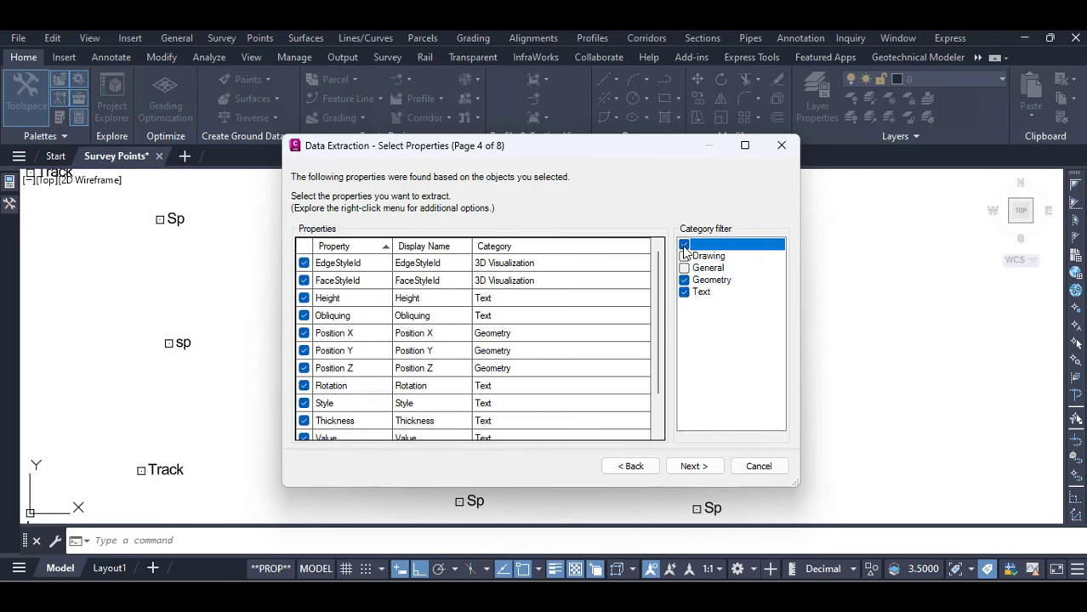
click(303, 264)
click(304, 281)
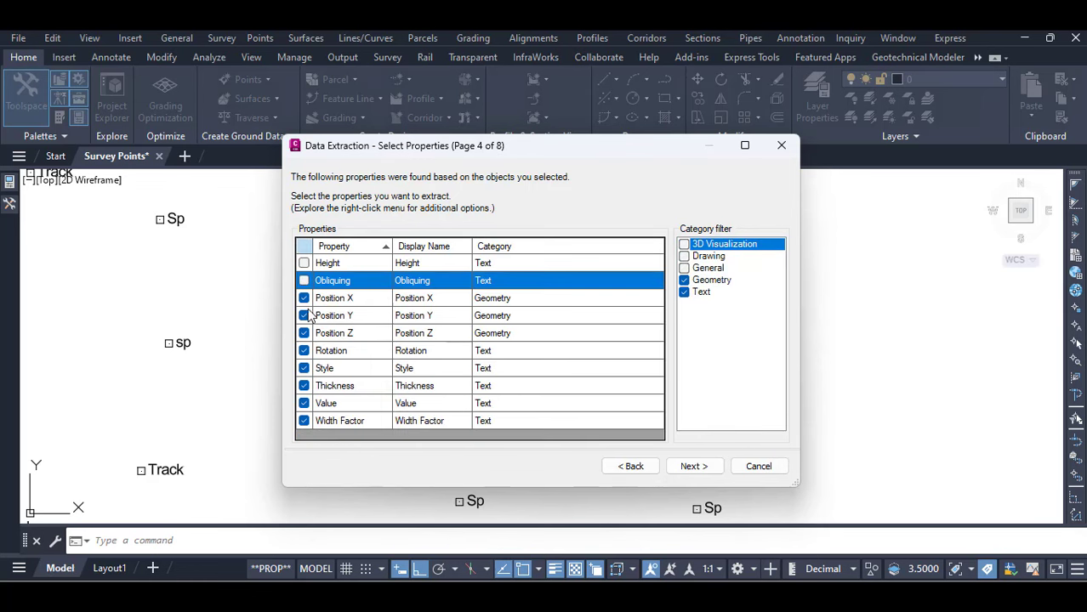
click(304, 350)
click(304, 369)
click(304, 385)
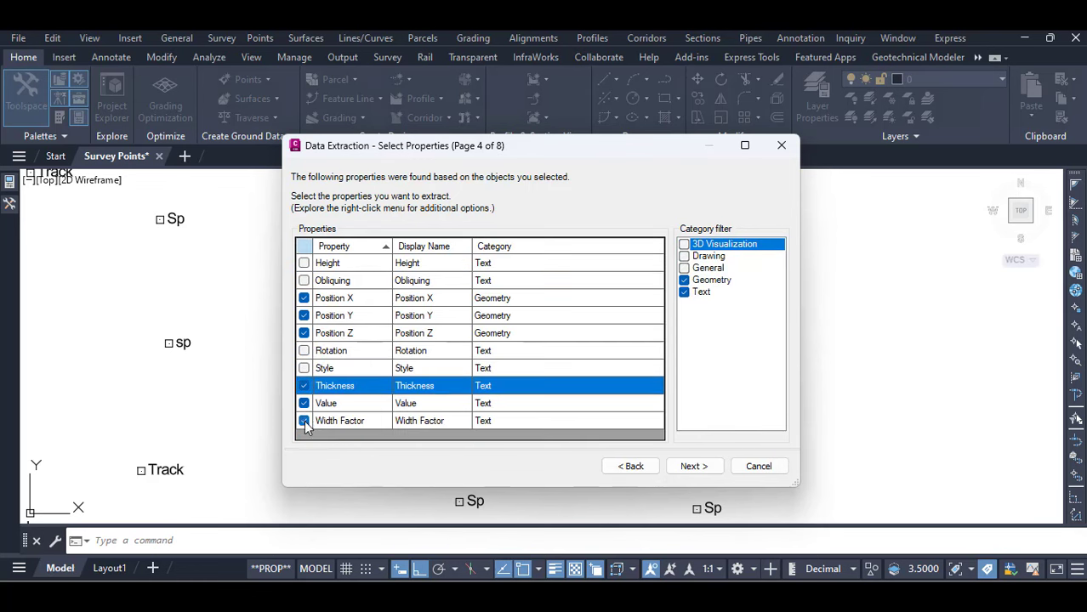
click(304, 421)
click(693, 467)
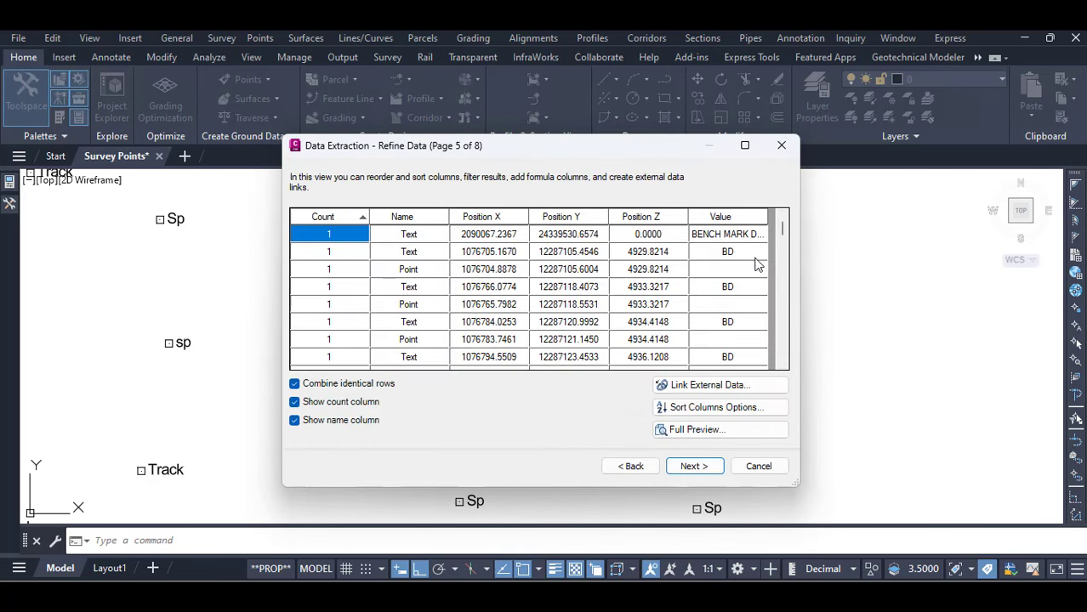
Review and accept the extracted description rows, and enable output to an external file
drag(784, 230, 783, 237)
drag(783, 242, 779, 385)
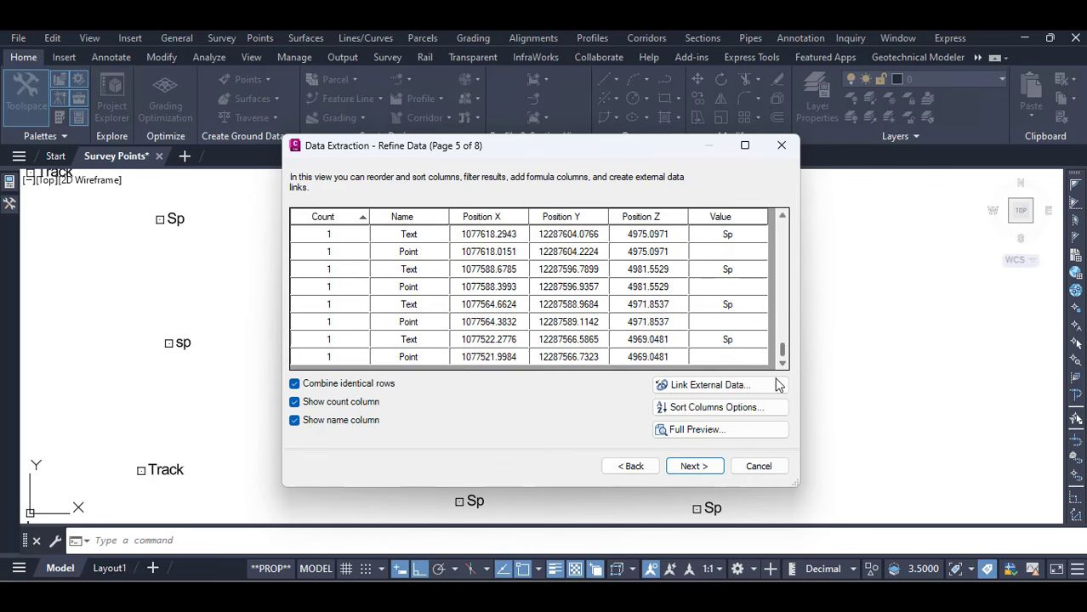
click(693, 466)
click(326, 223)
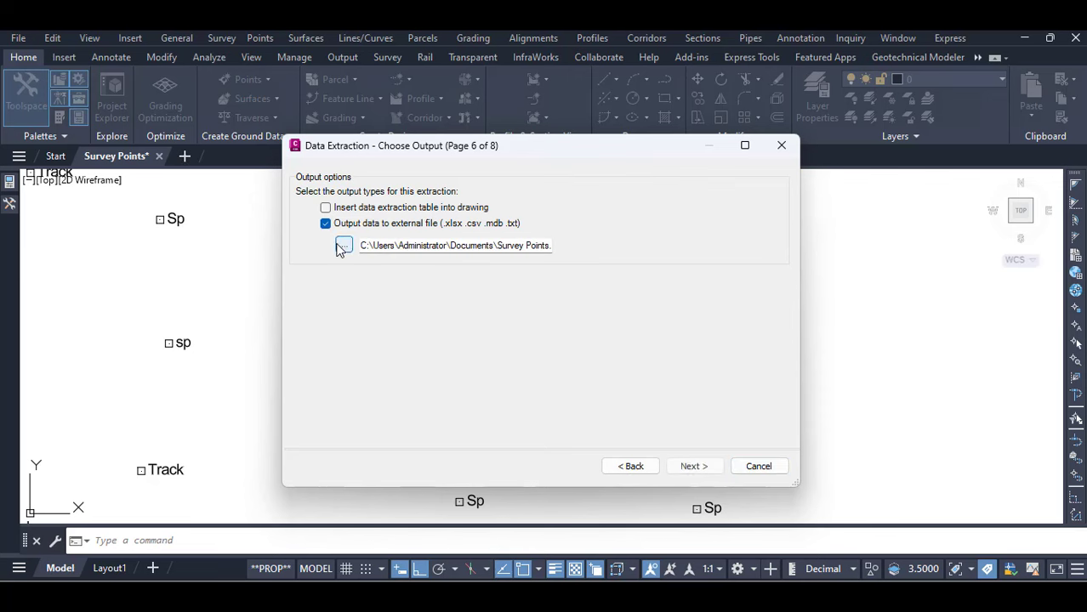
click(343, 245)
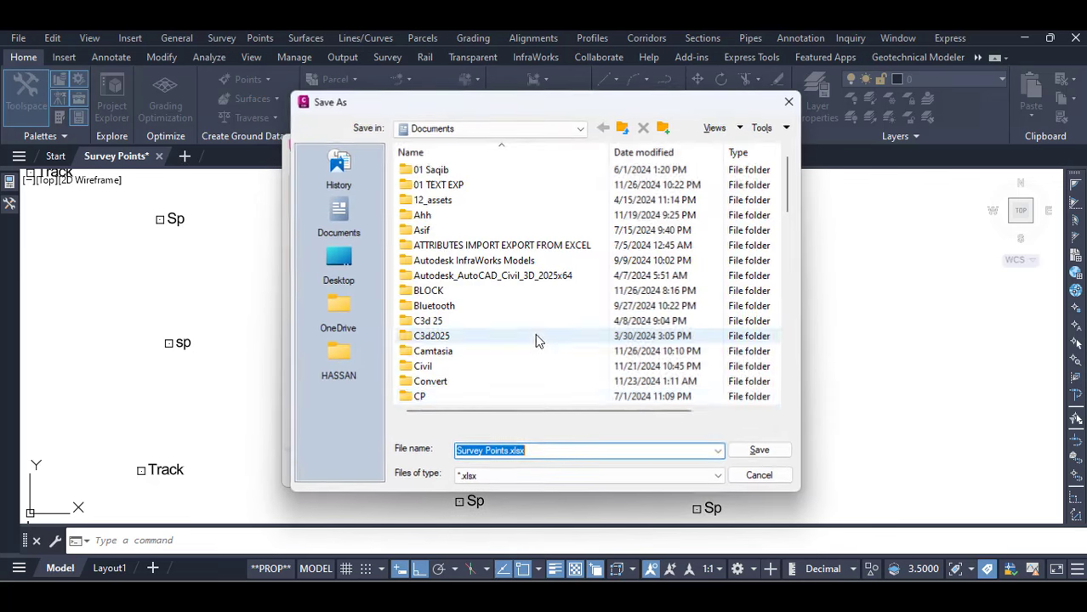
Set the output file to DESC.xlsx in the 01 TEXT EXP folder and finish the data extraction
double_click(434, 185)
triple_click(504, 455)
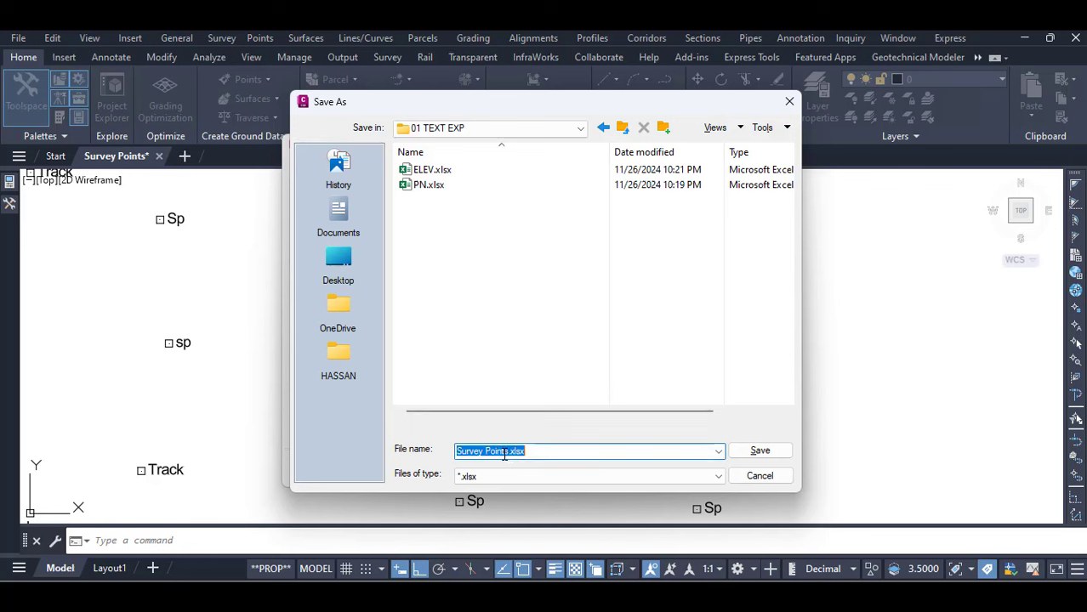
drag(508, 453, 416, 441)
key(BackSpace)
text(DS)
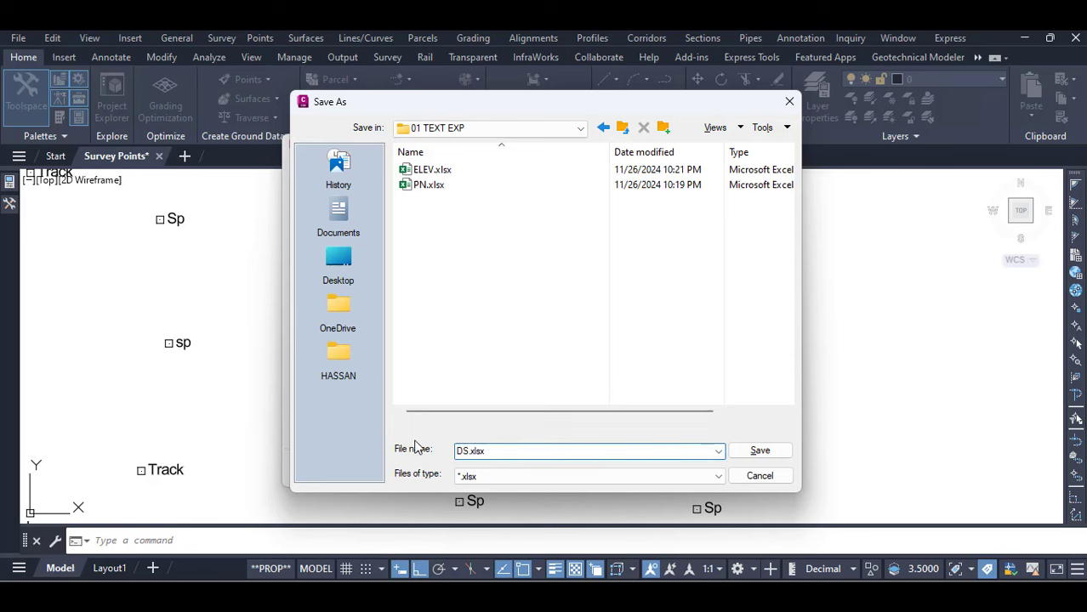
key(BackSpace)
text(ESC)
click(759, 452)
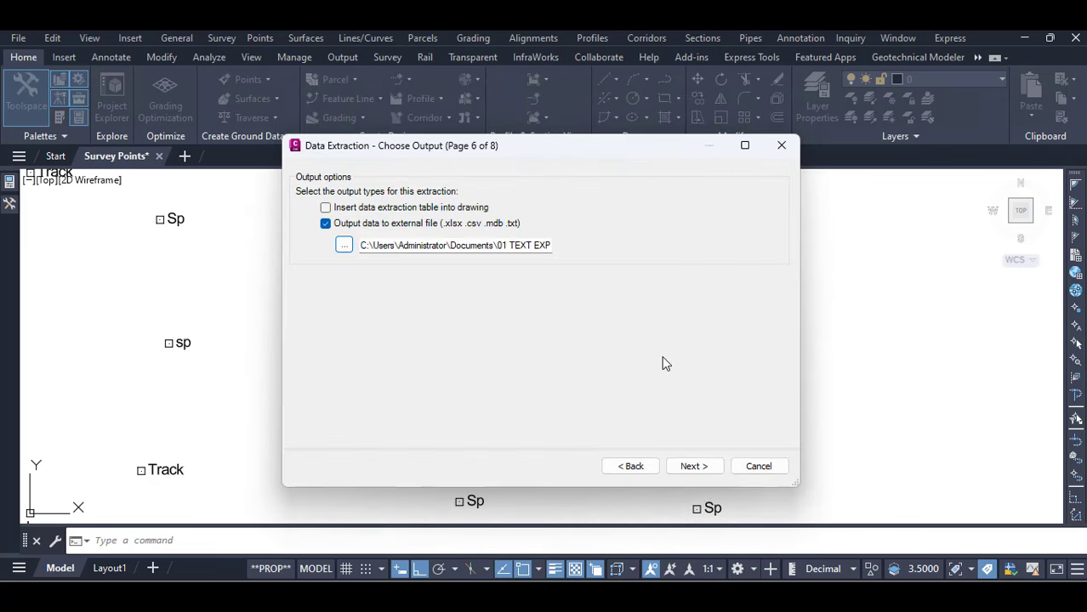
click(693, 467)
click(692, 465)
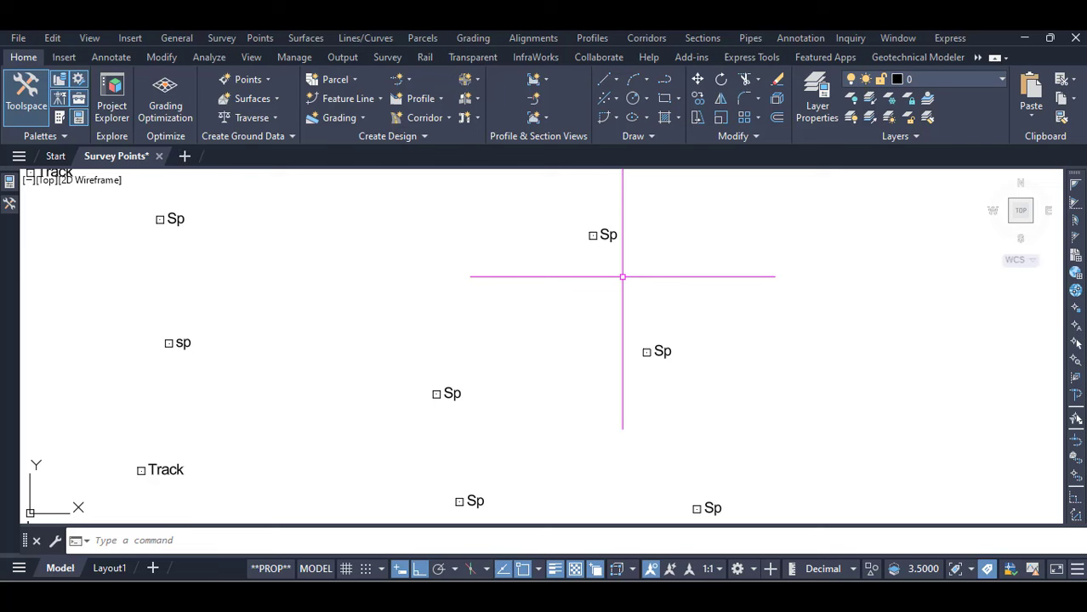
Examine the point number, description and elevation labels around survey points 3278 and 3279
scroll(623, 276, down, 8)
scroll(623, 276, up, 10)
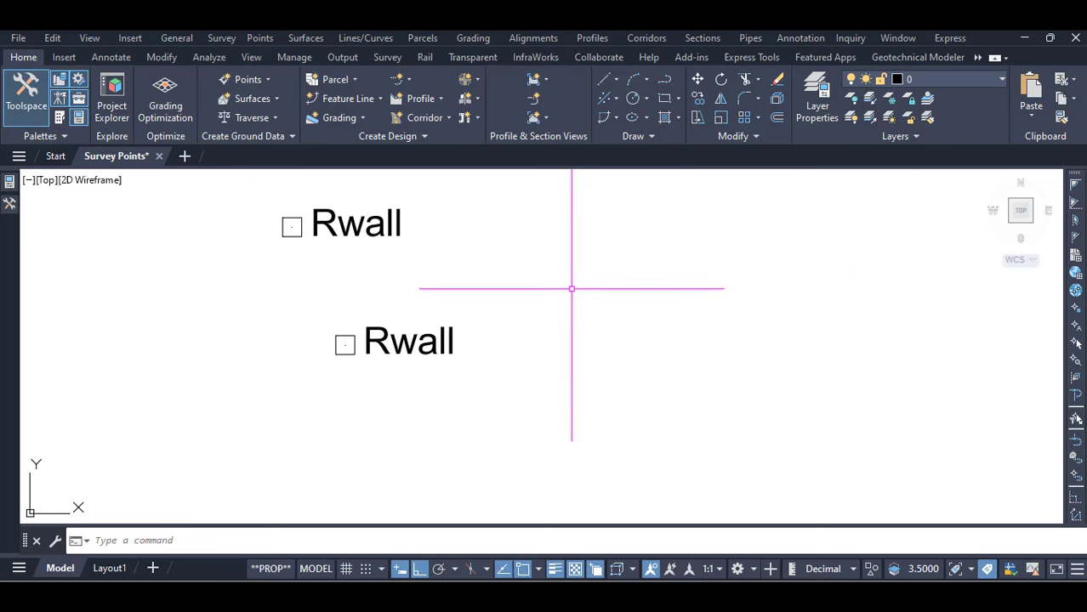
scroll(509, 292, up, 5)
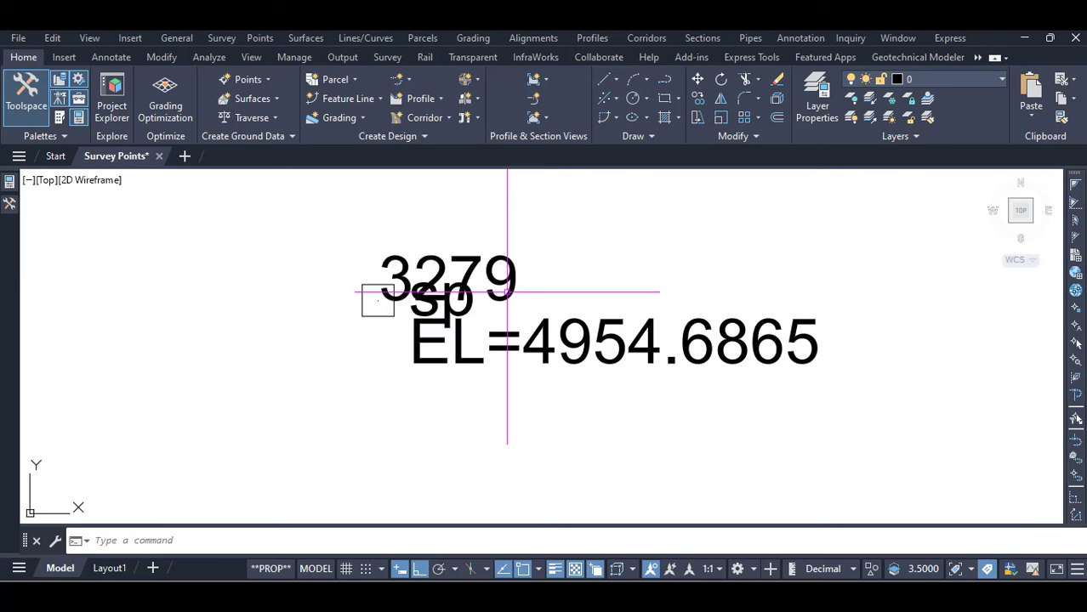
scroll(507, 292, down, 8)
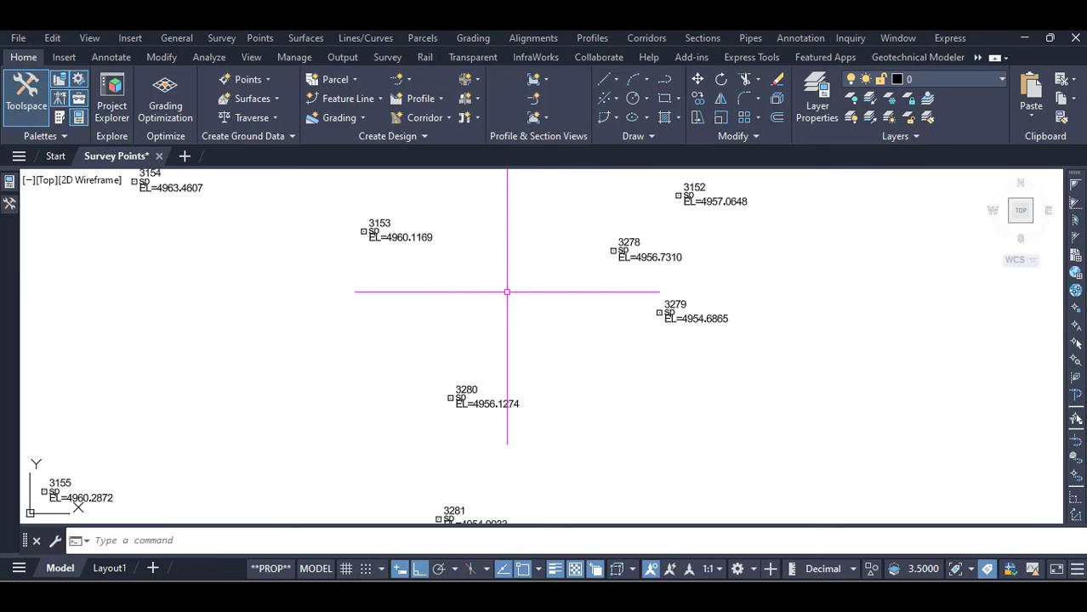
scroll(636, 236, up, 6)
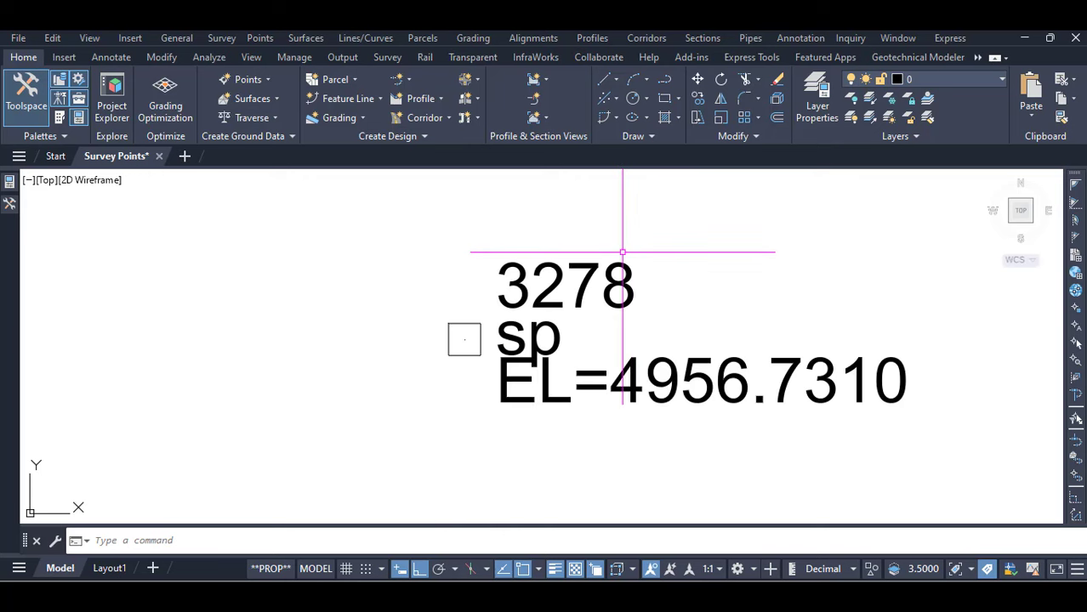
scroll(622, 252, down, 7)
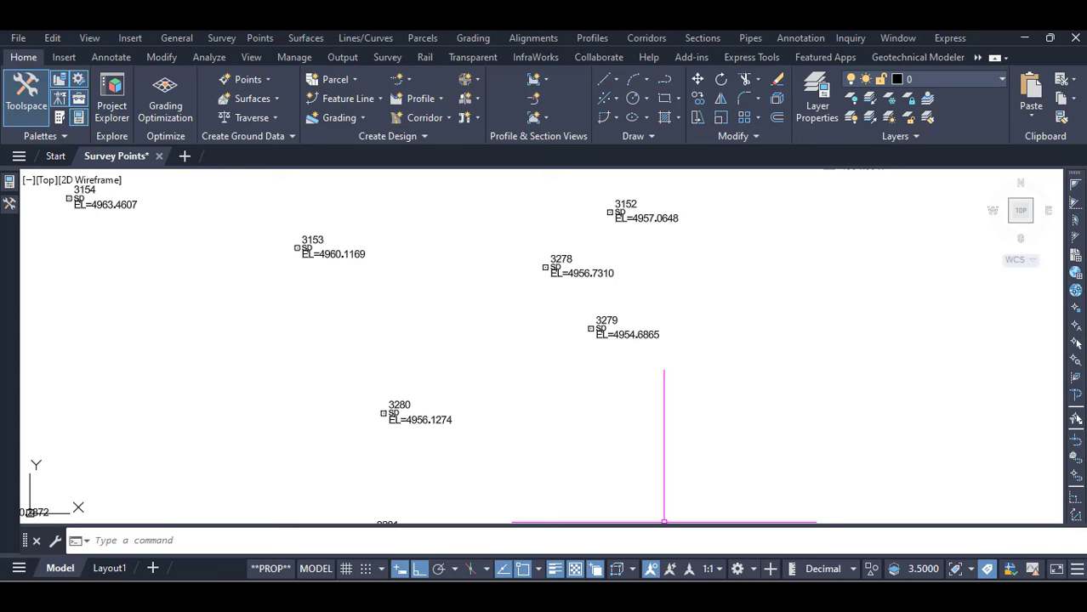
Open PN.xlsx from the 01 TEXT EXP folder in Excel and widen the Position X, Y, Z and Value columns
click(531, 517)
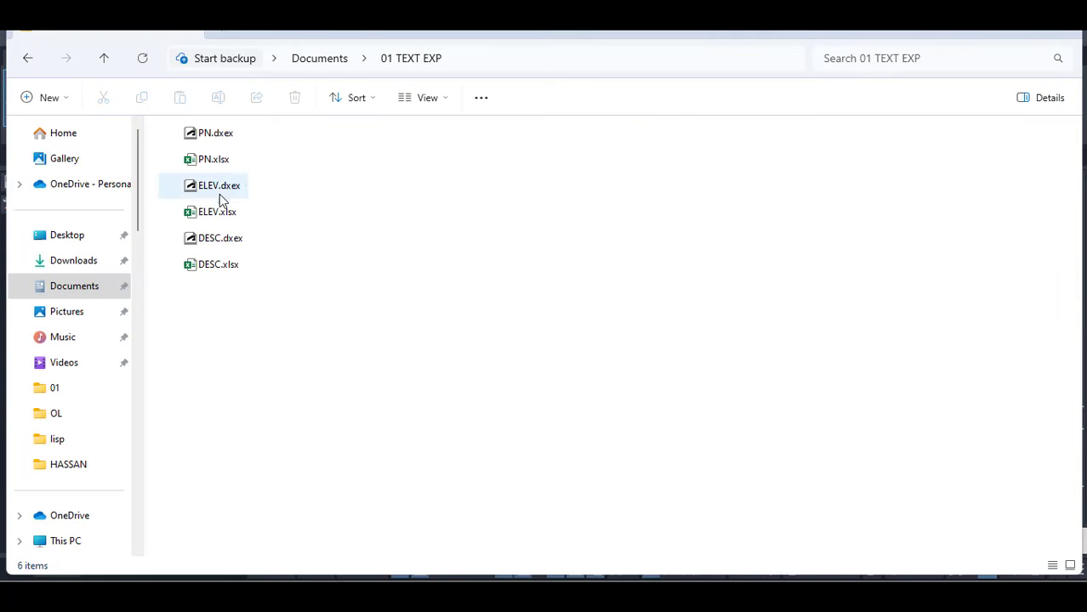
double_click(213, 162)
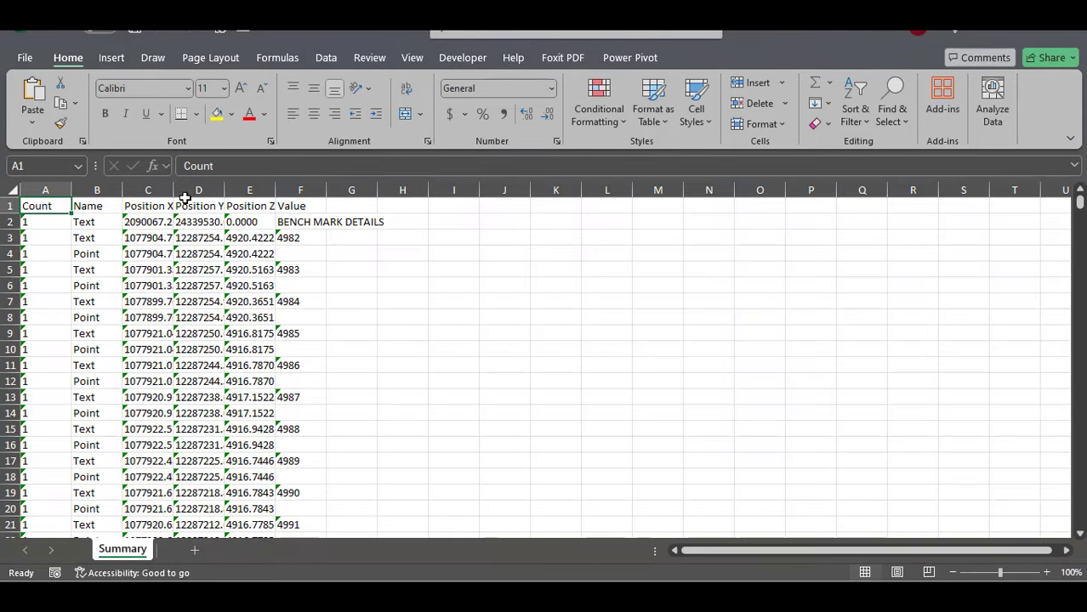
drag(149, 189, 348, 189)
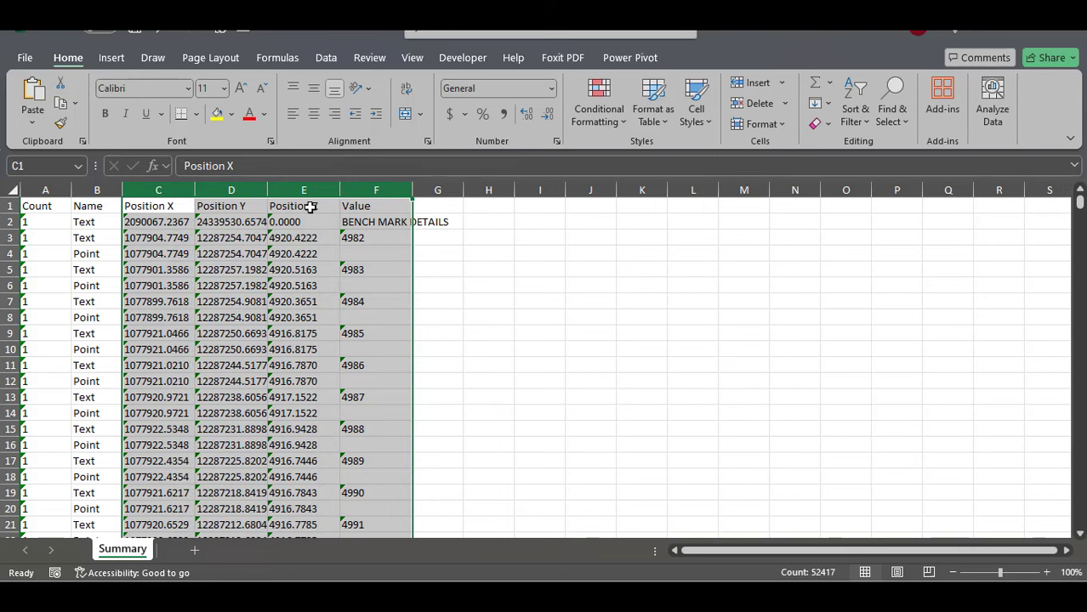
drag(413, 191, 424, 195)
click(561, 316)
Convert all Position X, Position Y and Position Z entries from text to numbers and return to the header row
drag(308, 222, 155, 222)
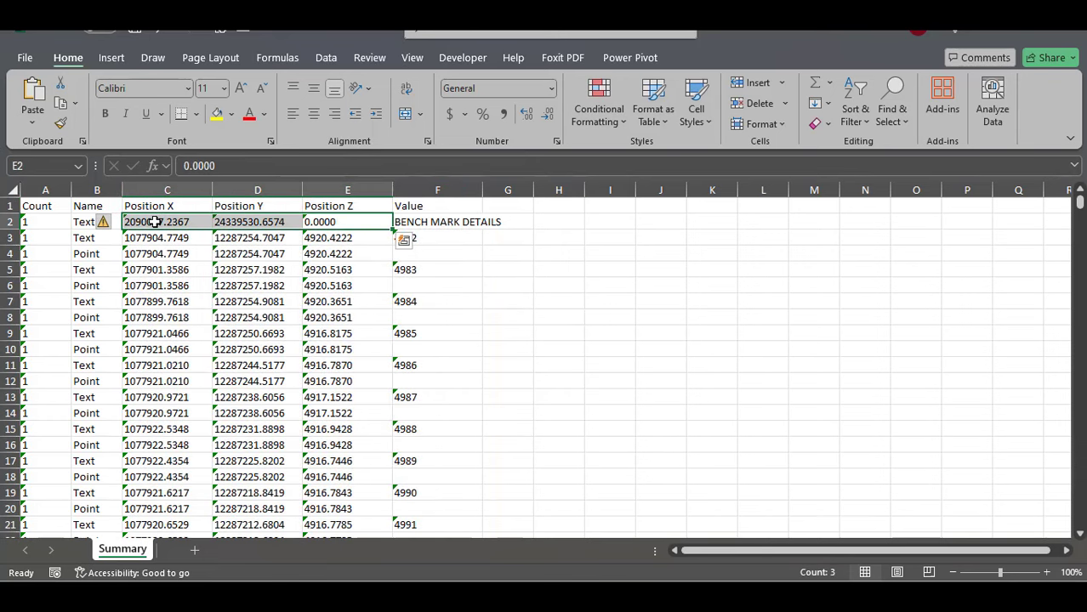
key(ctrl+shift+Down)
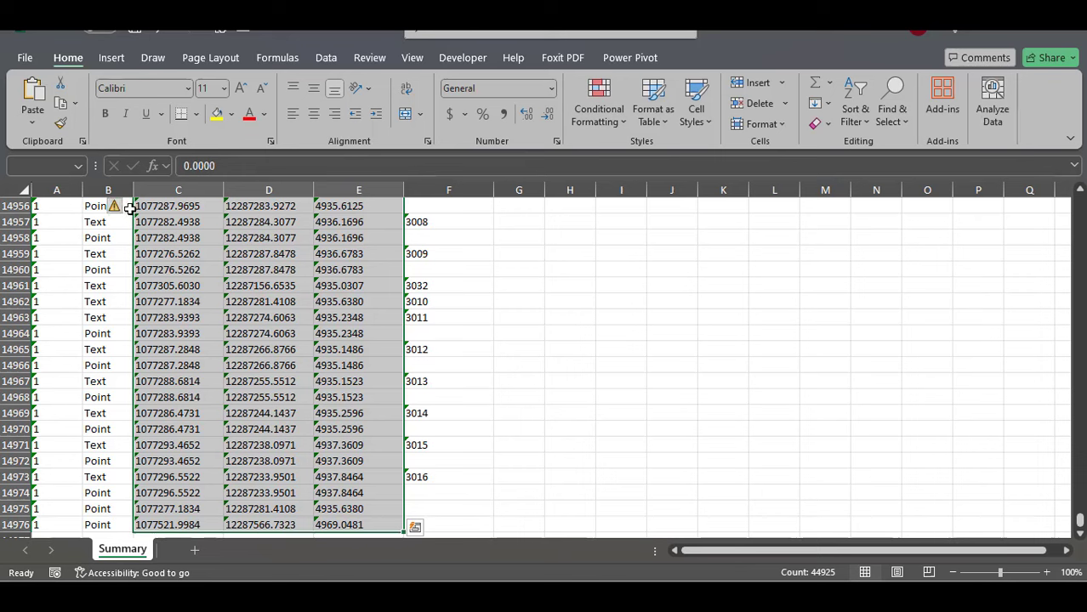
click(116, 206)
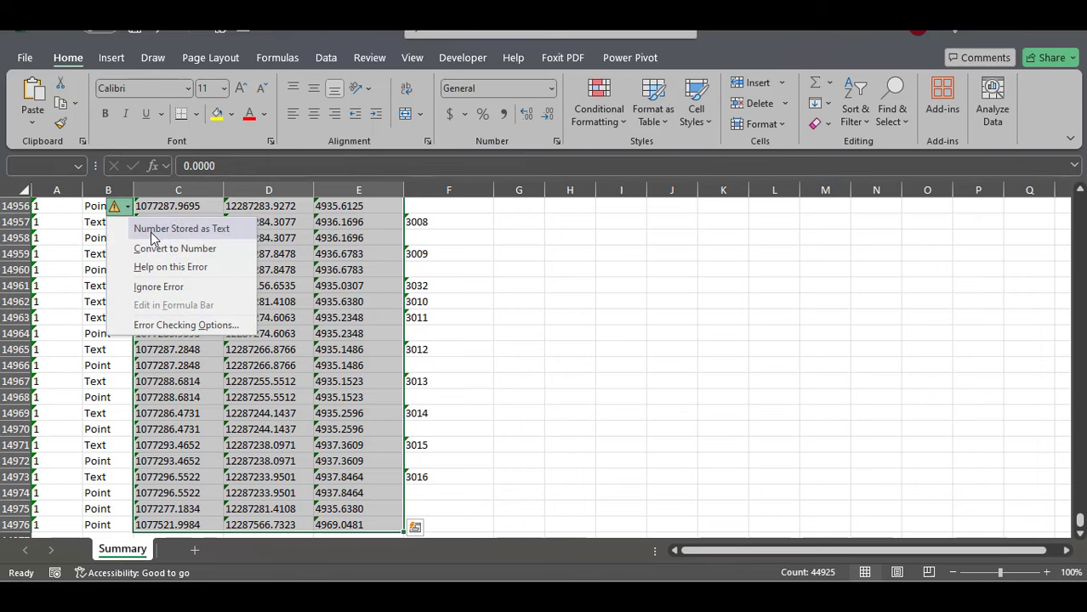
click(174, 249)
scroll(328, 327, up, 4)
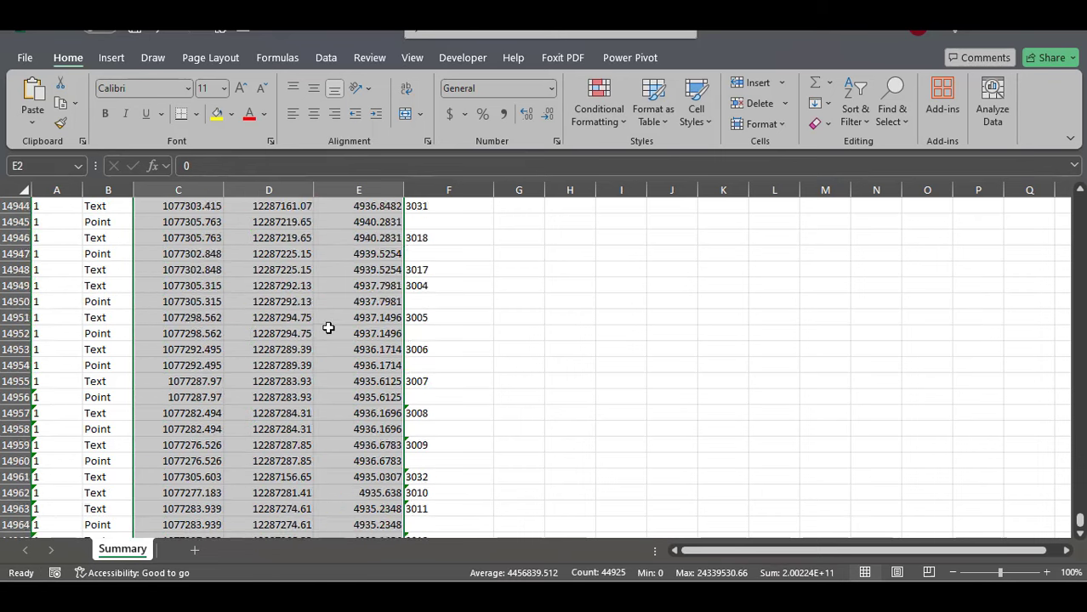
scroll(329, 327, up, 6)
click(328, 330)
key(ctrl+Up)
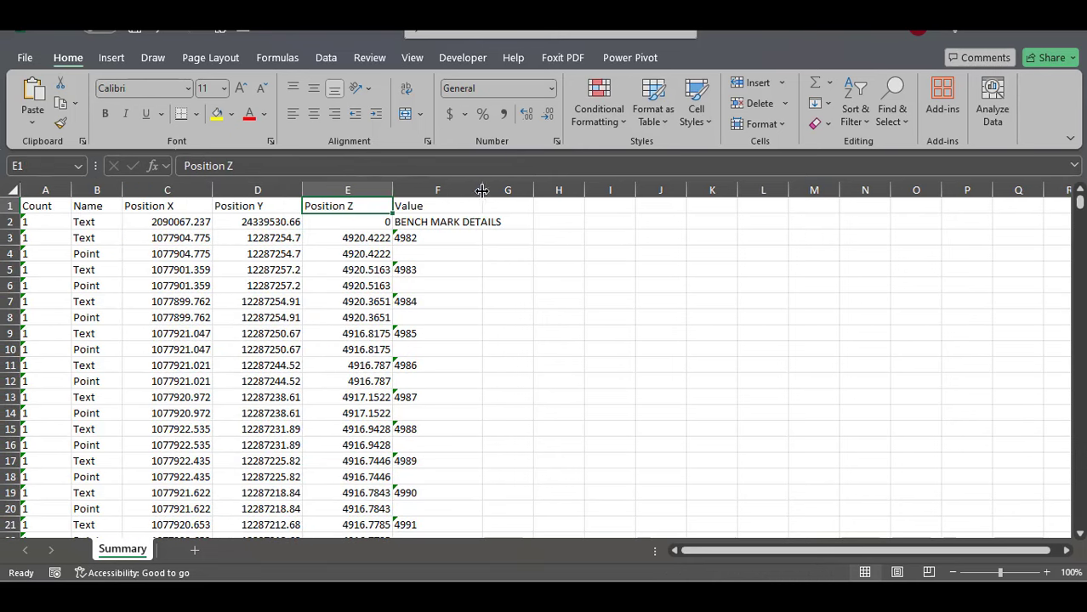
Widen the Value column and copy it over the Name column in column B
drag(482, 189, 495, 189)
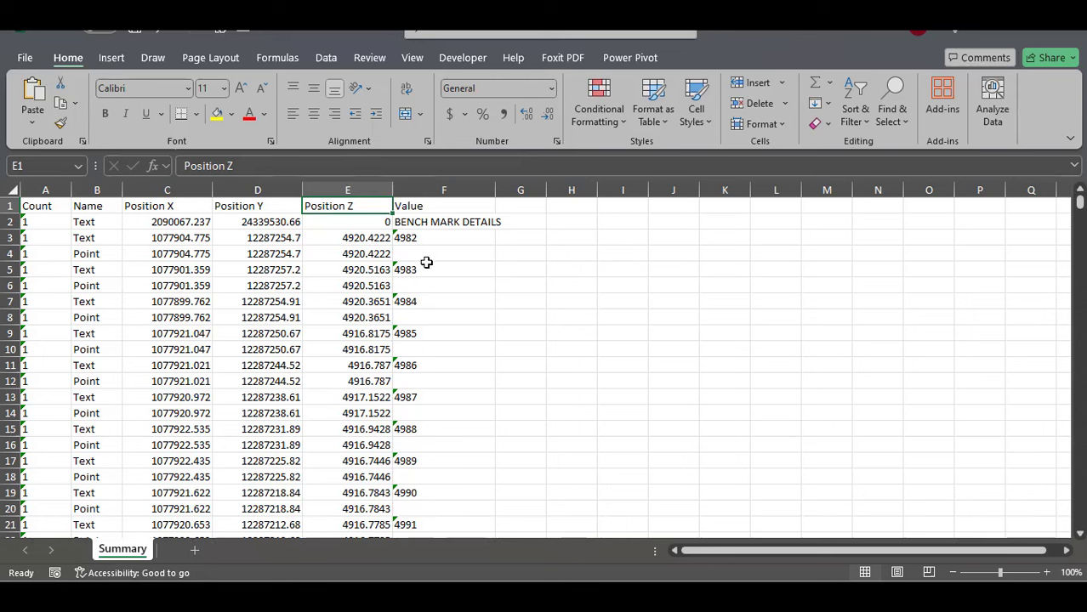
click(427, 189)
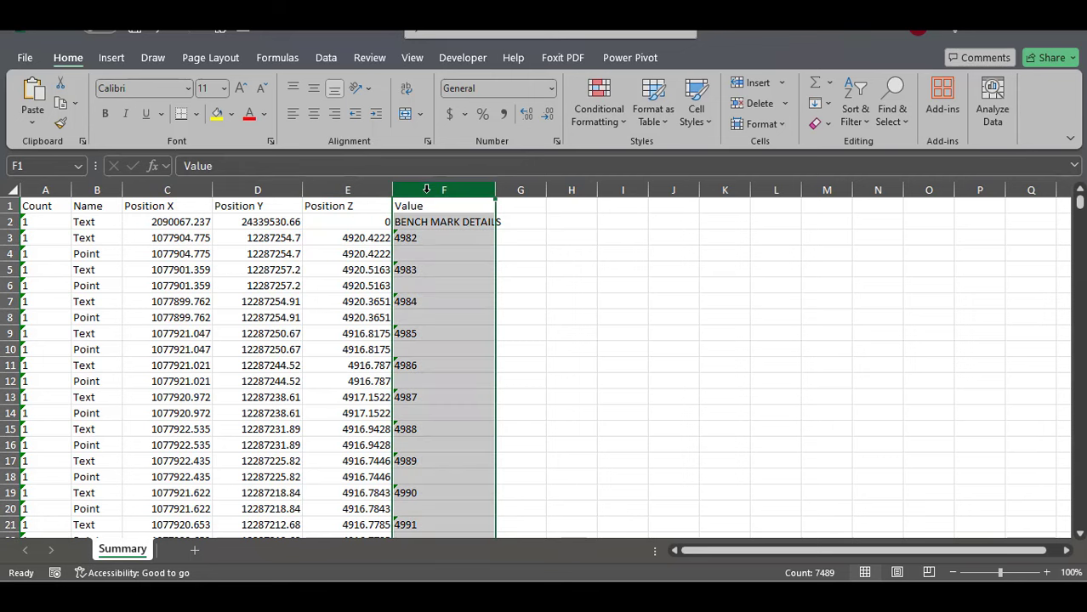
key(ctrl+c)
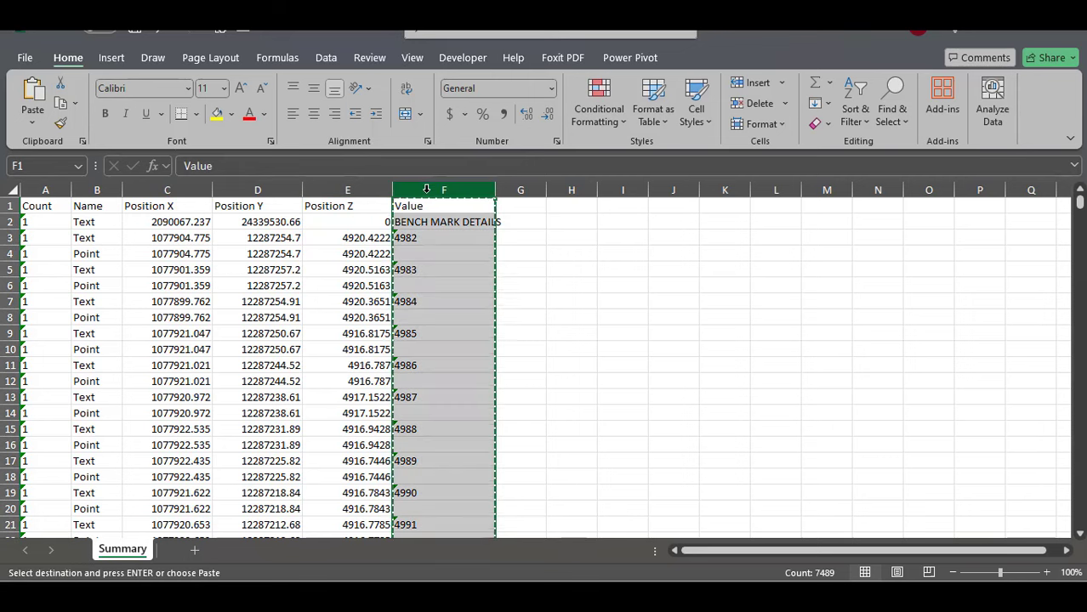
click(99, 205)
key(Return)
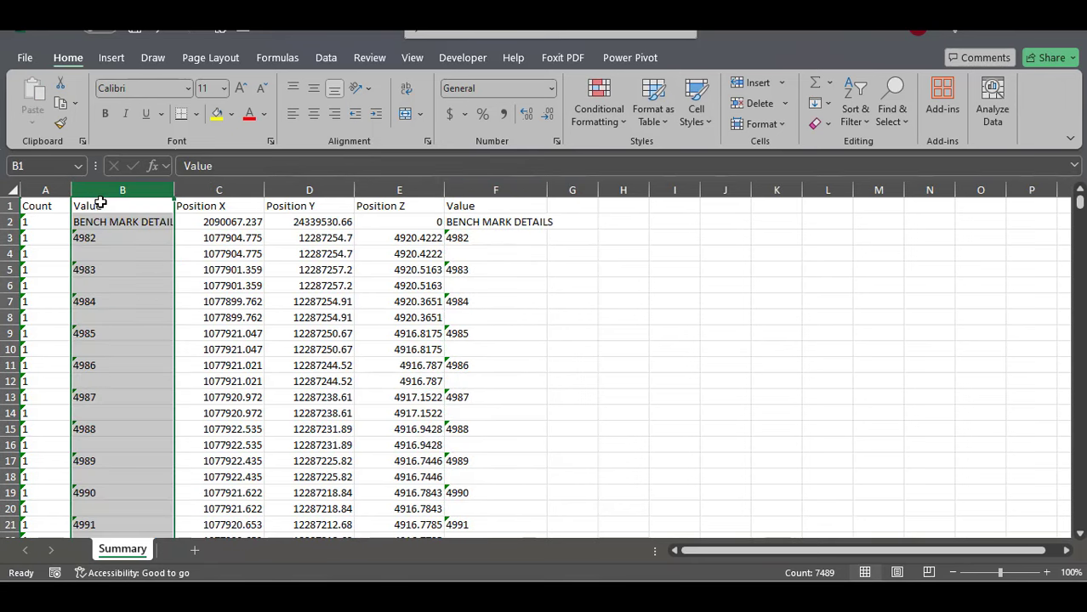
Delete the Count column and widen the Value column in column E slightly
click(54, 189)
key(ctrl+minus)
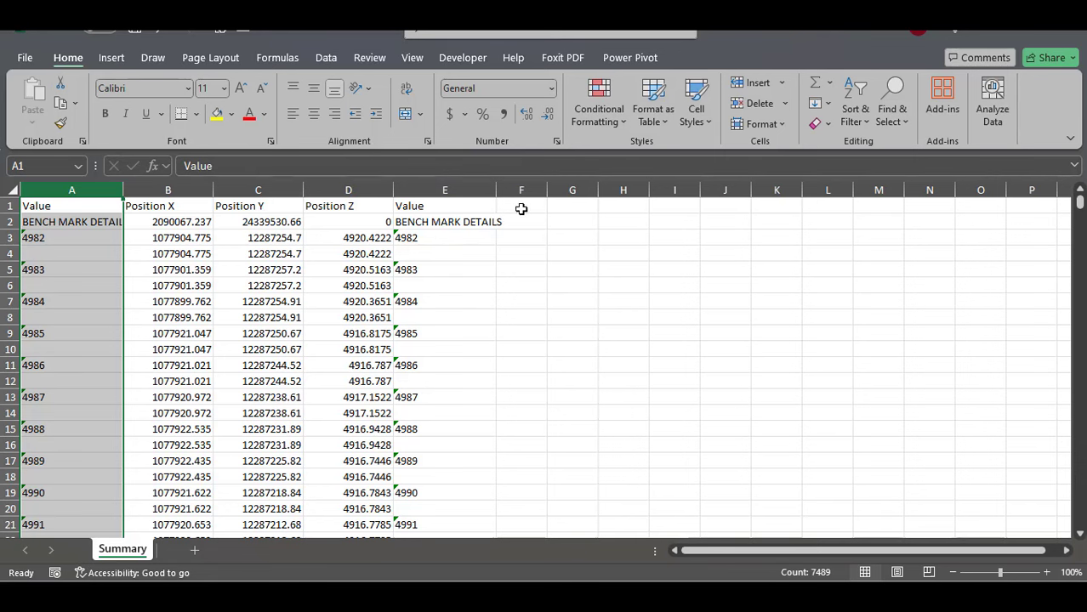
drag(496, 189, 509, 192)
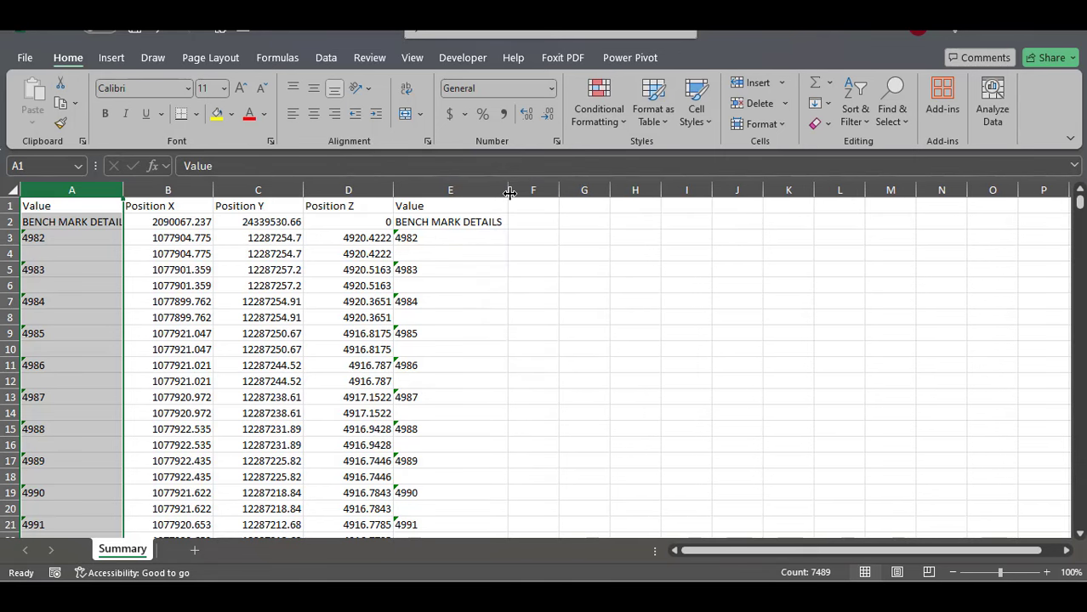
Open ELEV.xlsx from the 01 TEXT EXP folder
click(516, 597)
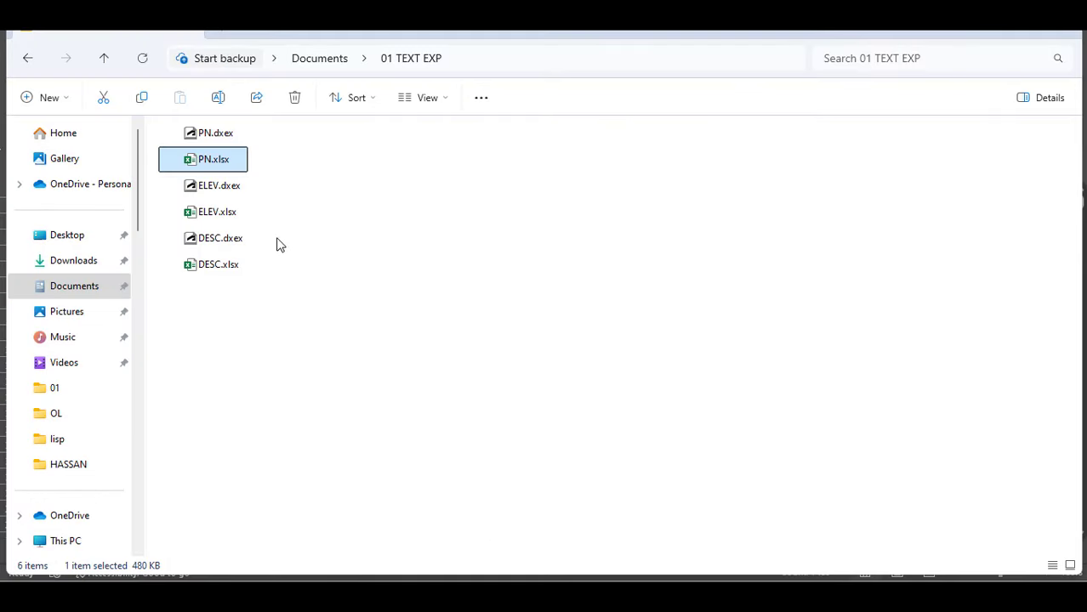
double_click(214, 214)
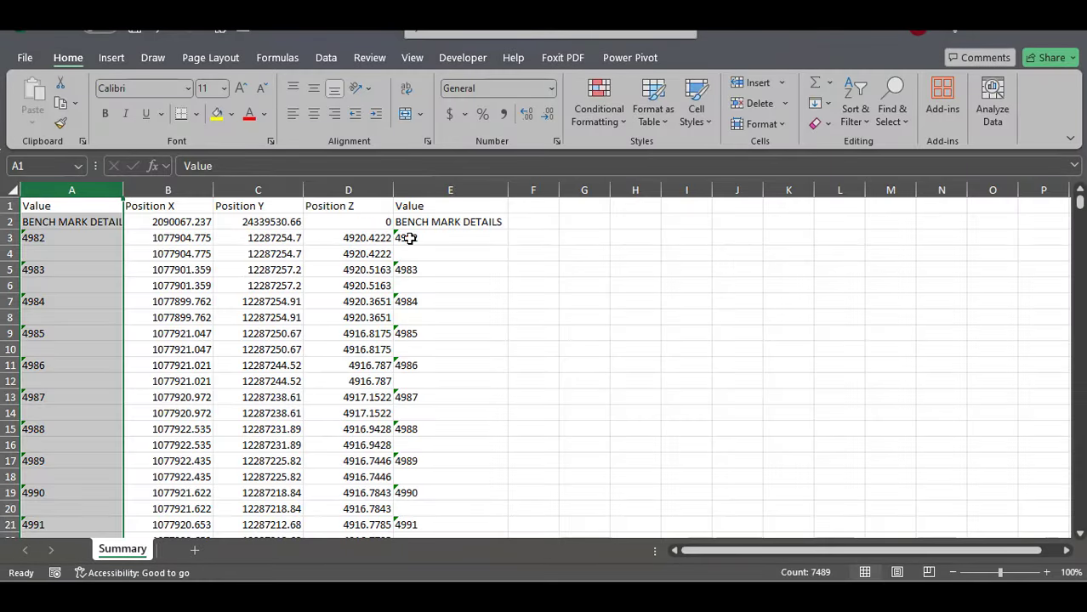
click(515, 315)
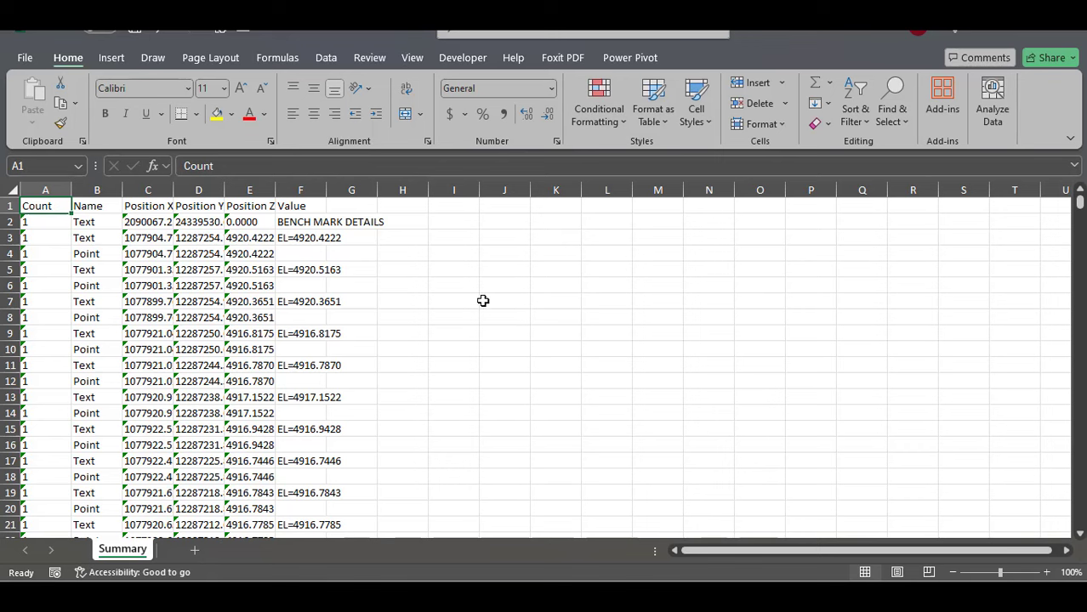
click(482, 301)
Copy the Position Z and Value columns of ELEV.xlsx into PN.xlsx starting at column F, and widen the pasted columns
click(291, 192)
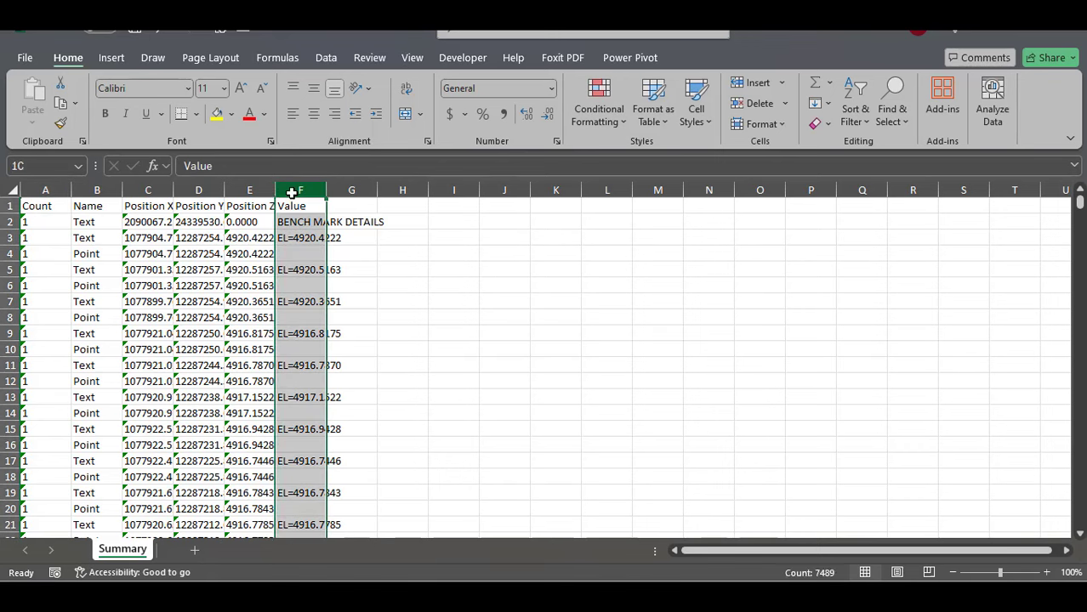
drag(291, 193, 271, 192)
right_click(270, 194)
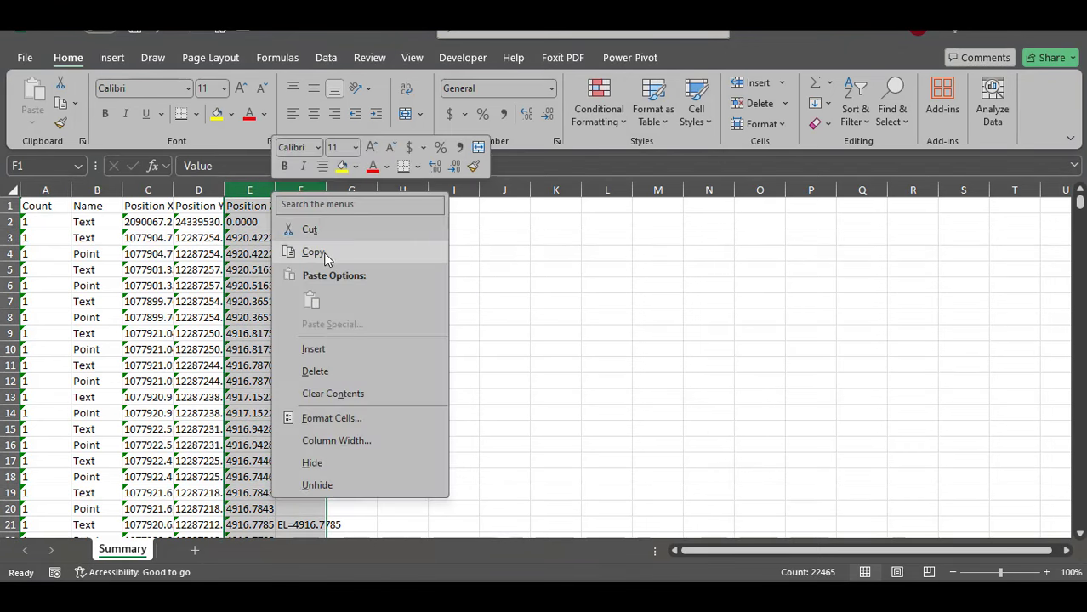
click(326, 253)
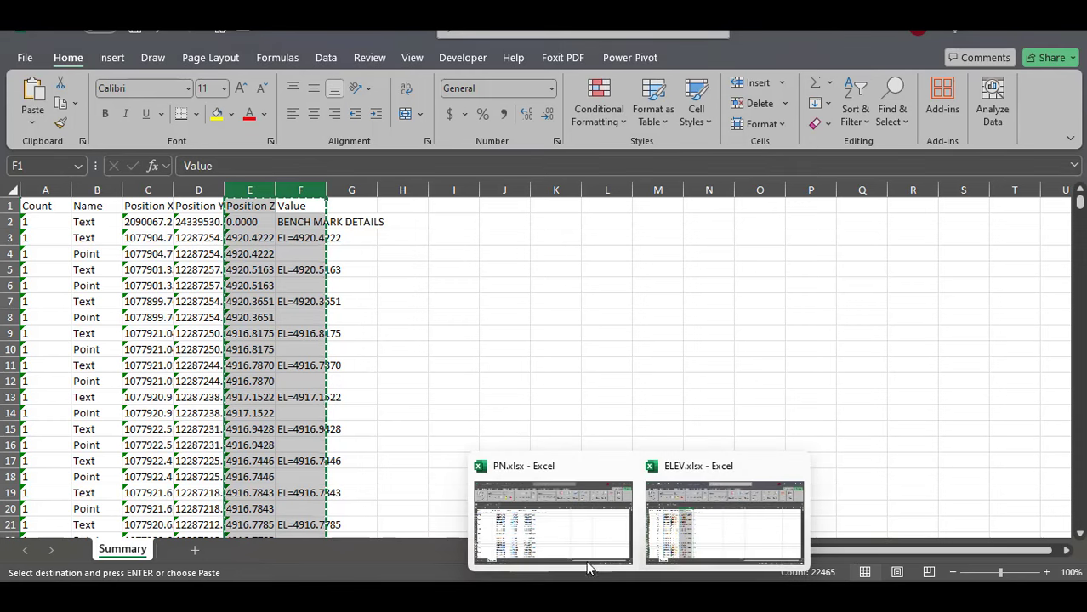
click(588, 562)
click(534, 190)
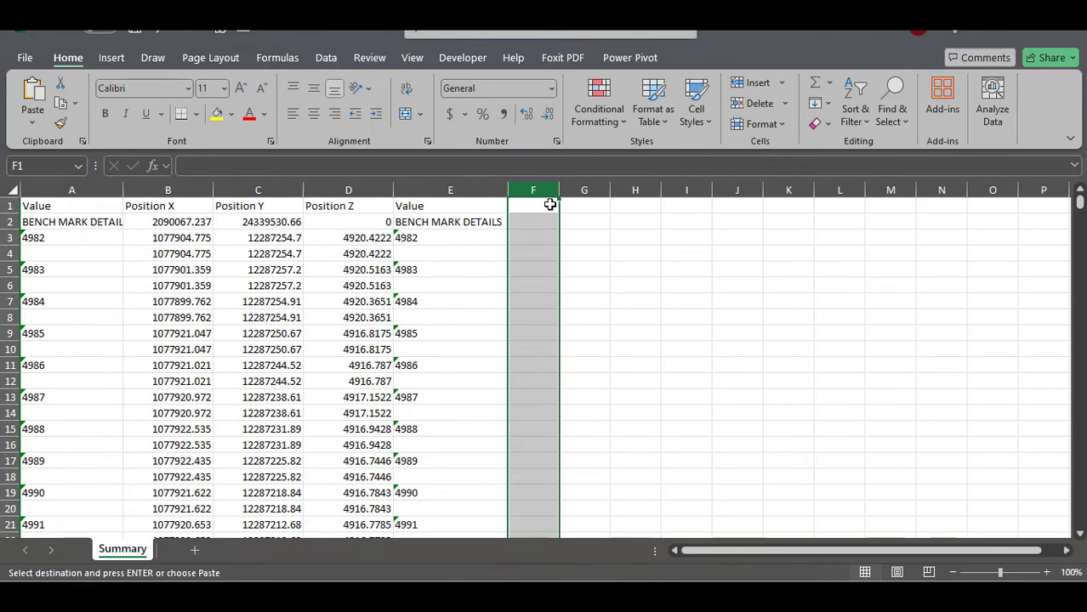
key(Return)
drag(559, 190, 593, 190)
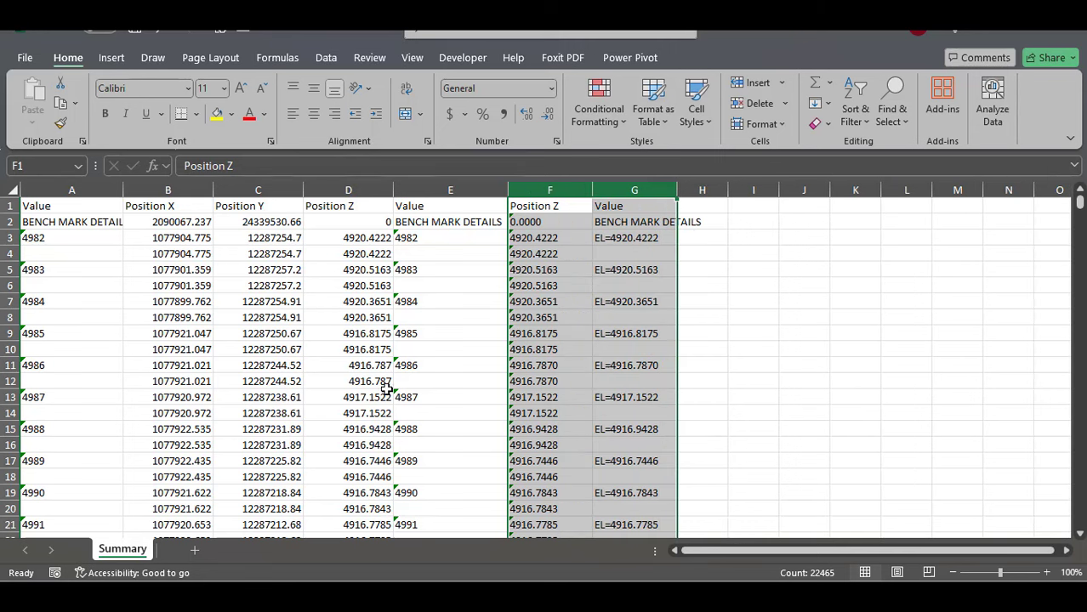
Compare the elevations across row 15, and delete columns D to F, keeping the EL= Value column
click(10, 429)
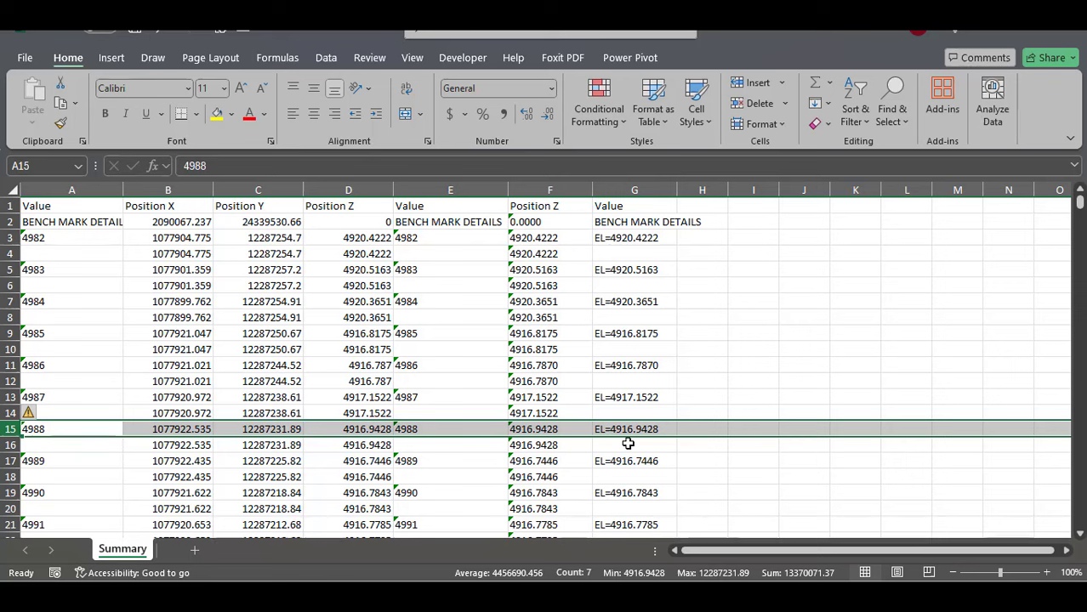
drag(544, 191, 389, 193)
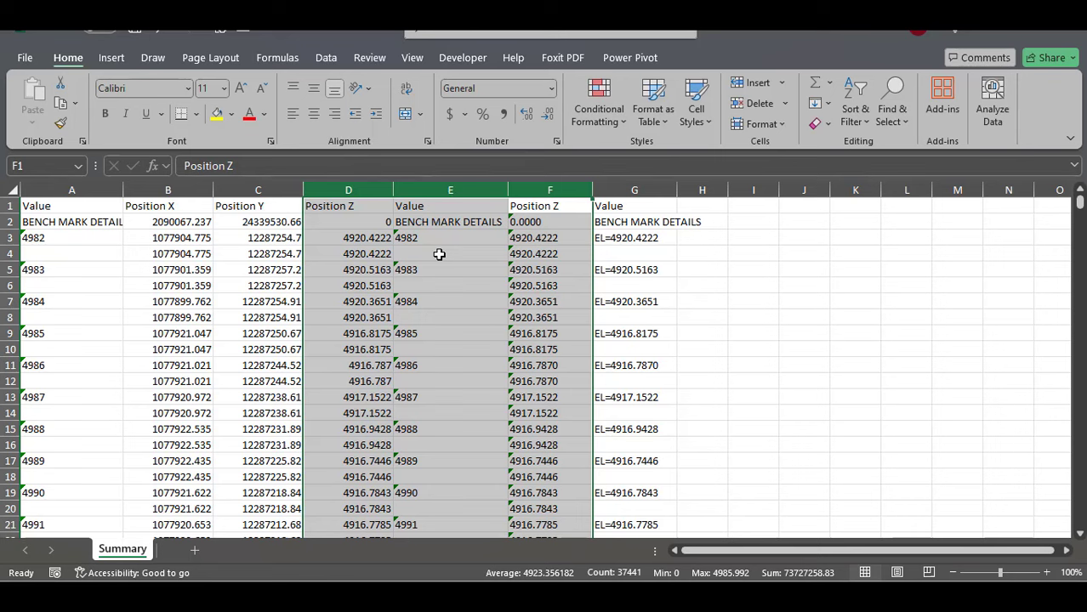
key(ctrl+minus)
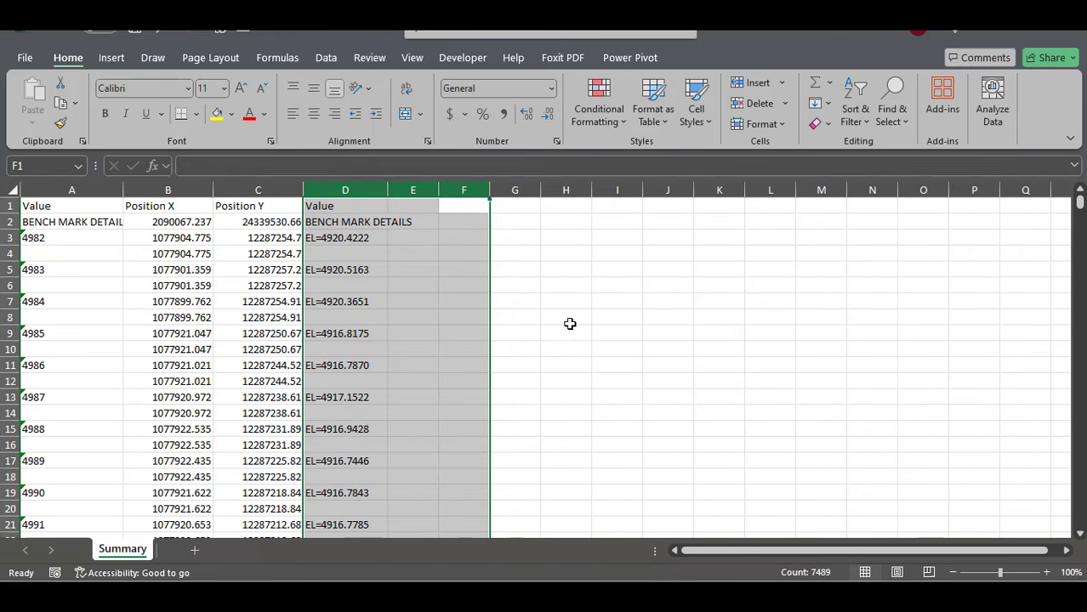
click(570, 323)
Remove the "EL=" prefix from all entries in column D by replacing it with nothing
click(350, 189)
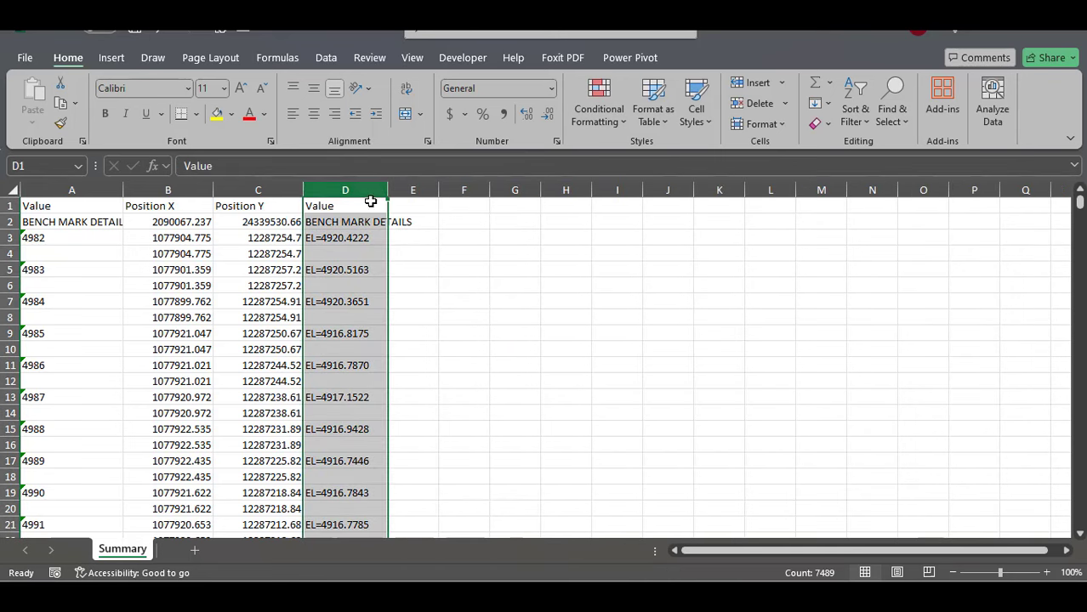
key(ctrl+f)
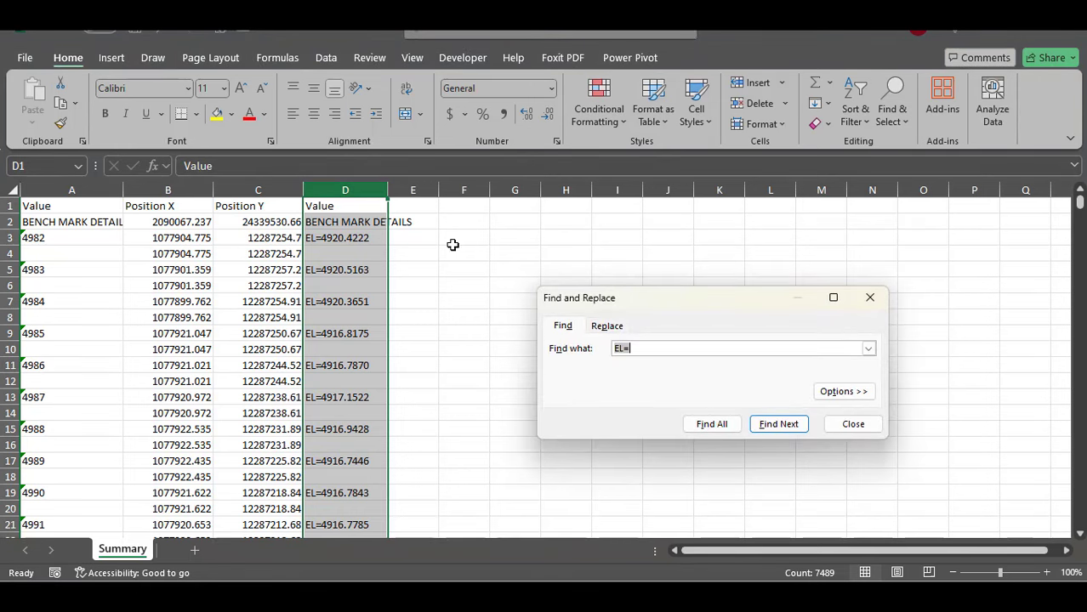
click(609, 326)
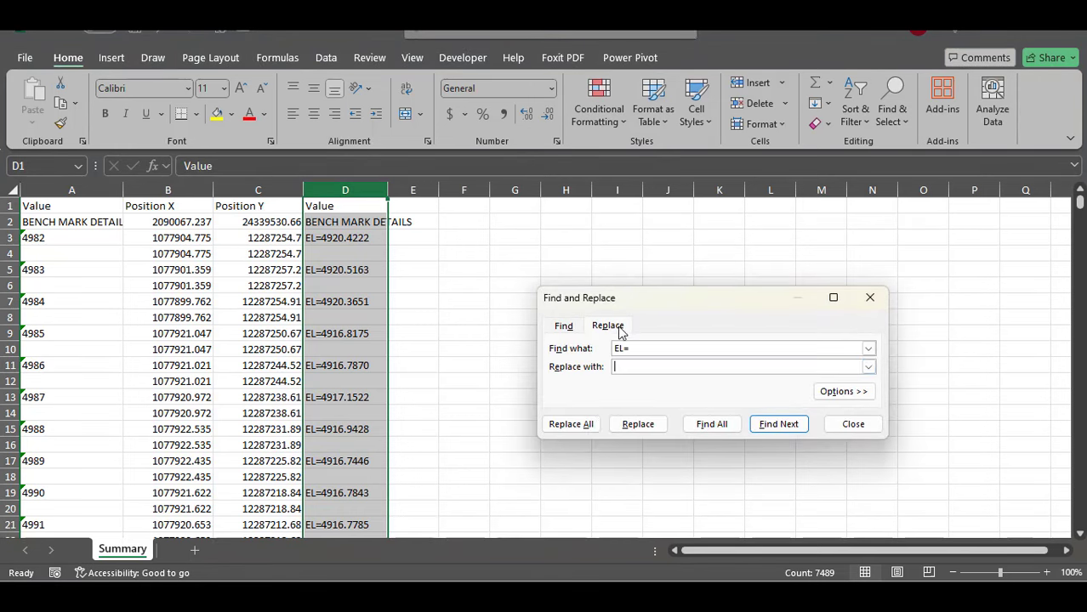
click(570, 424)
click(550, 346)
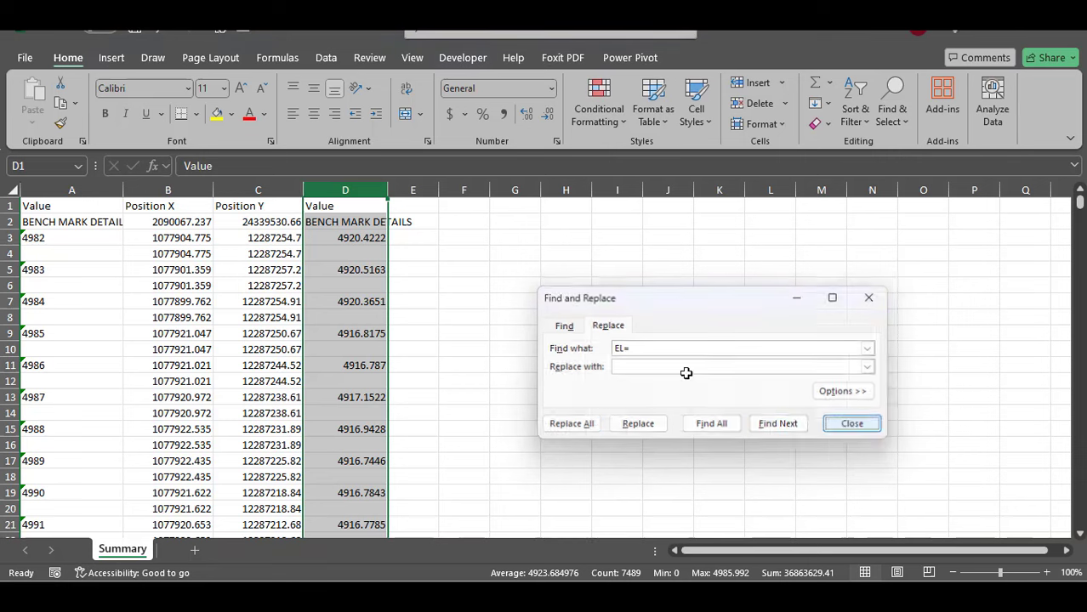
key(Escape)
click(565, 285)
Center the contents of columns A to D and widen column D to fit BENCH MARK DETAILS
drag(373, 188, 94, 189)
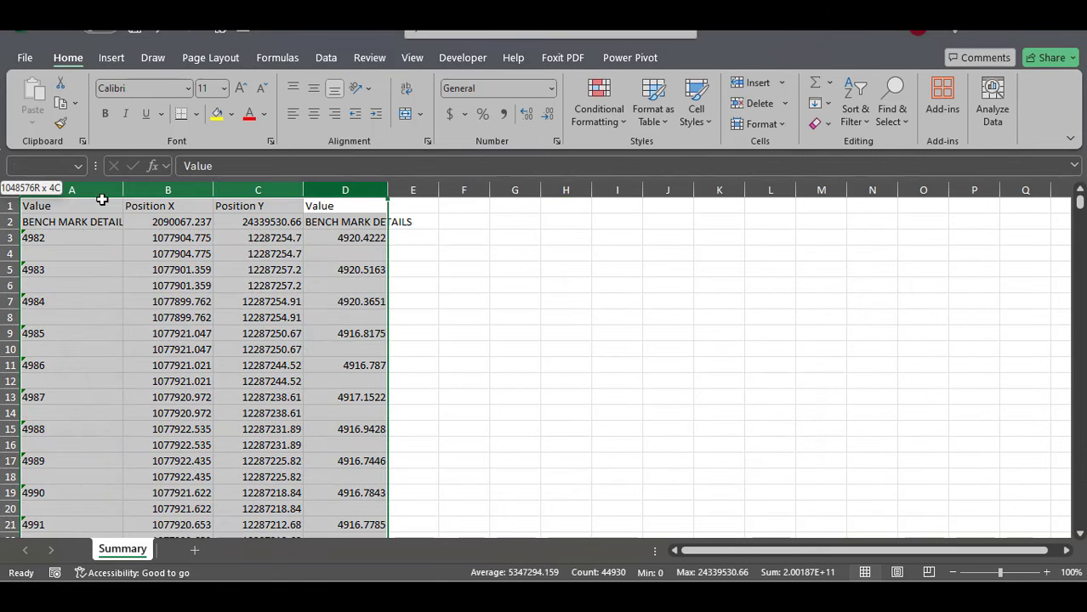
click(313, 113)
click(468, 221)
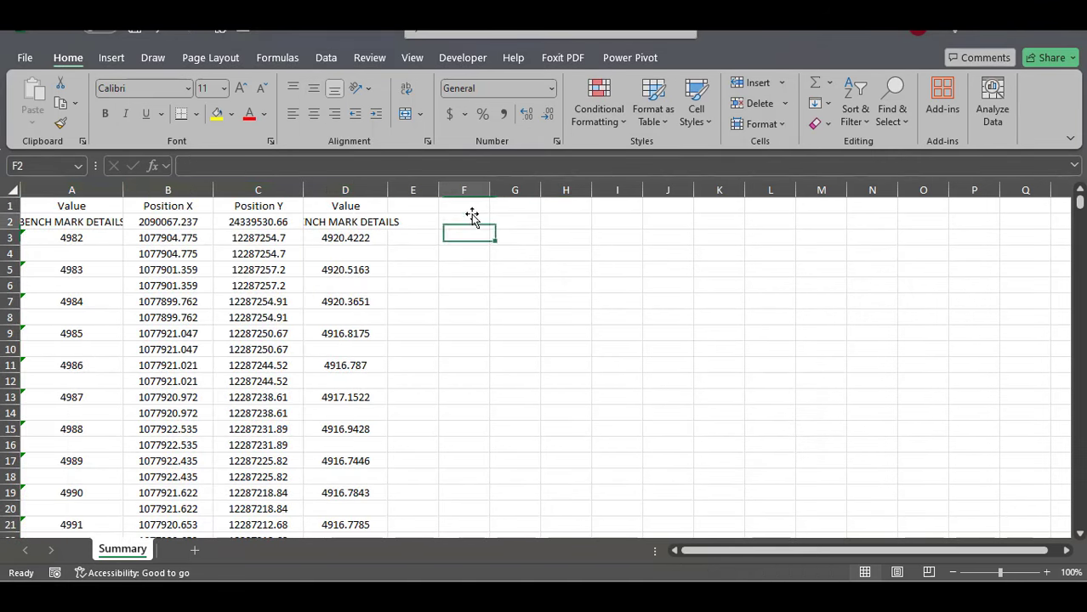
drag(388, 189, 403, 189)
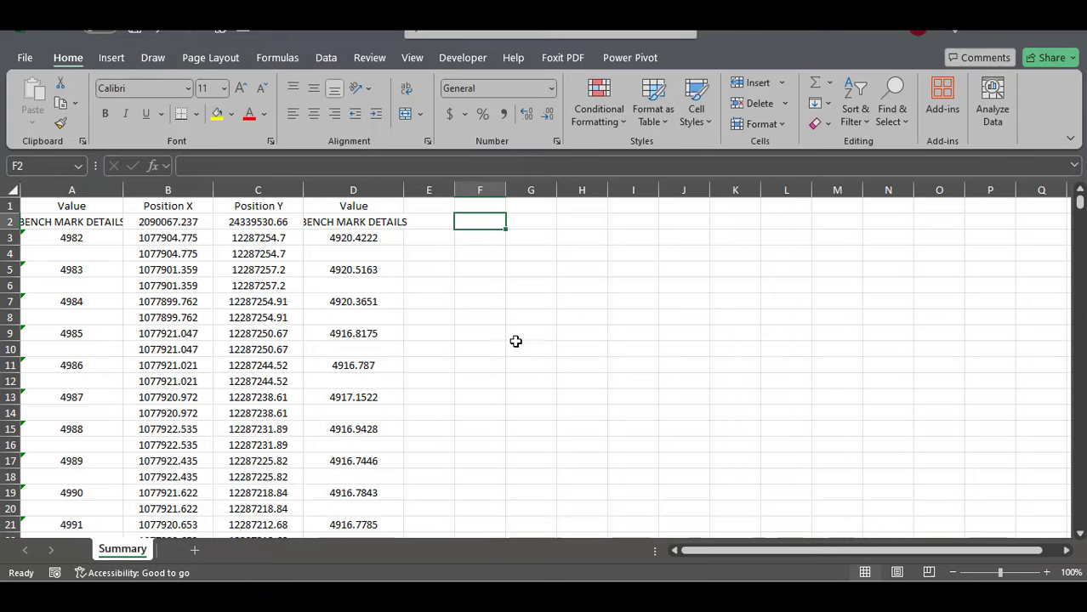
Copy the Position Z and Value columns from the descriptions workbook into PN.xlsx starting at column E, and widen both
key(alt+Tab)
click(498, 320)
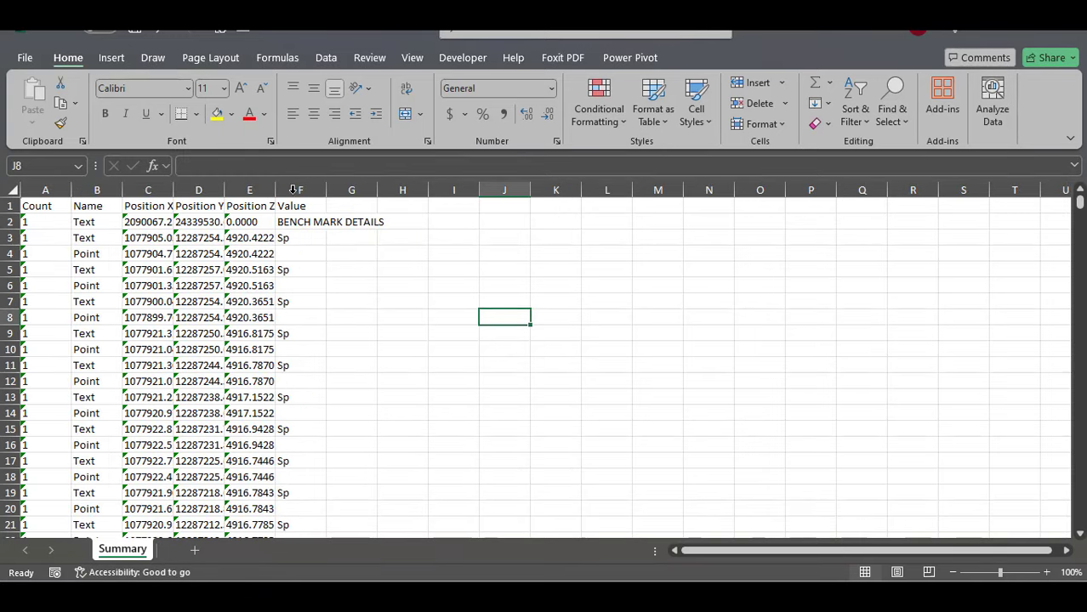
drag(293, 189, 255, 189)
key(ctrl+c)
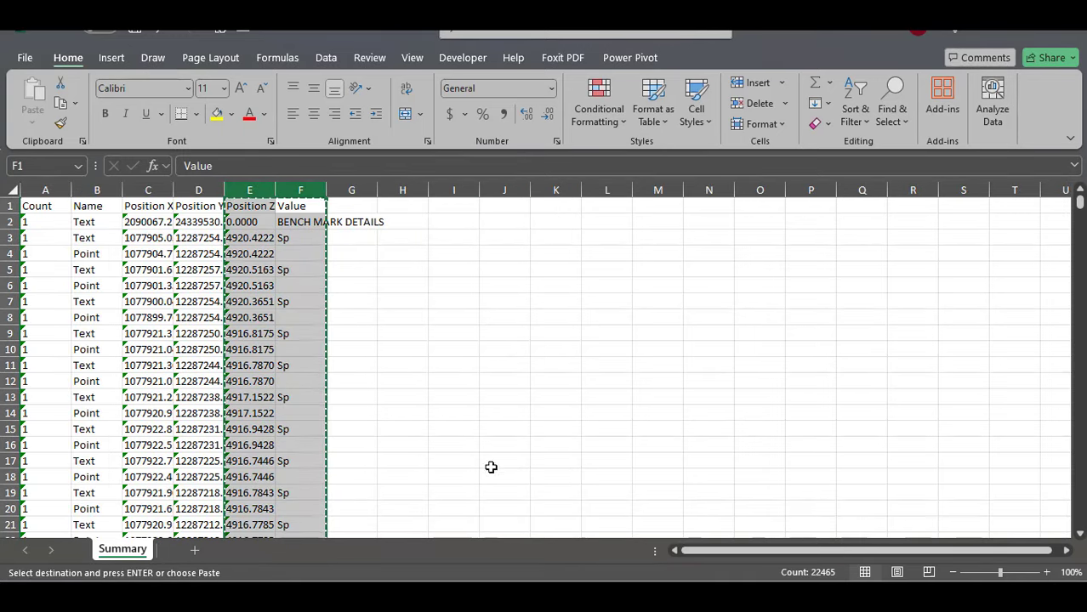
mouse_move(637, 600)
click(498, 521)
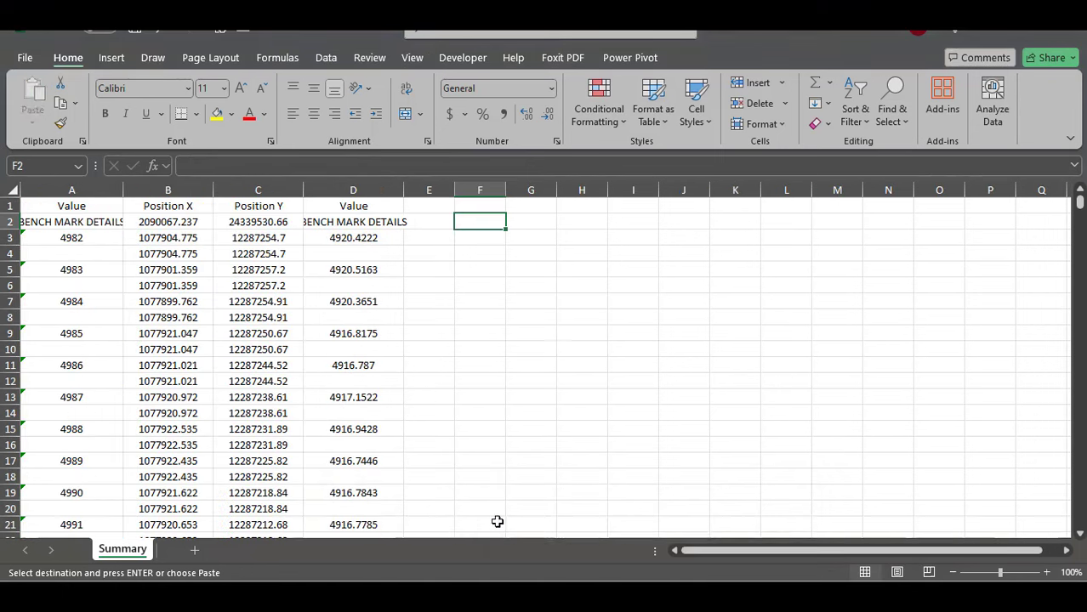
click(442, 186)
key(Return)
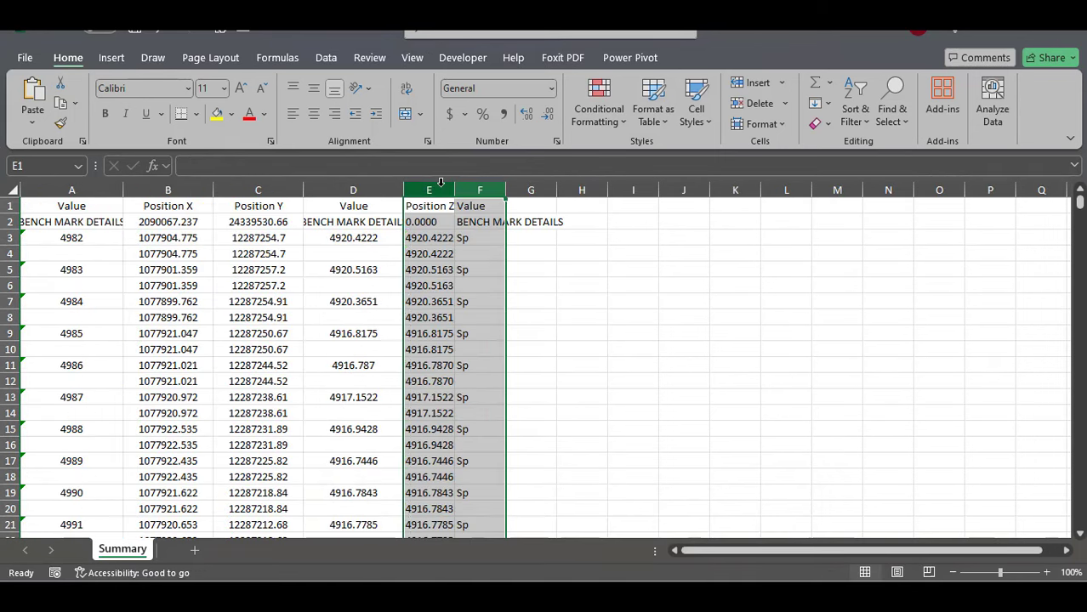
drag(455, 189, 507, 189)
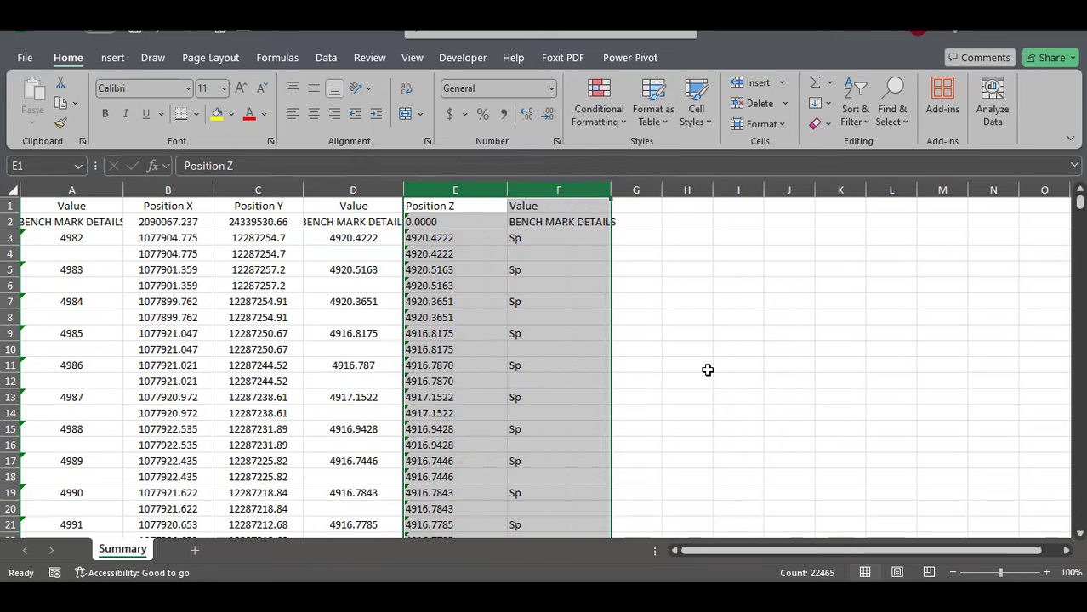
click(707, 370)
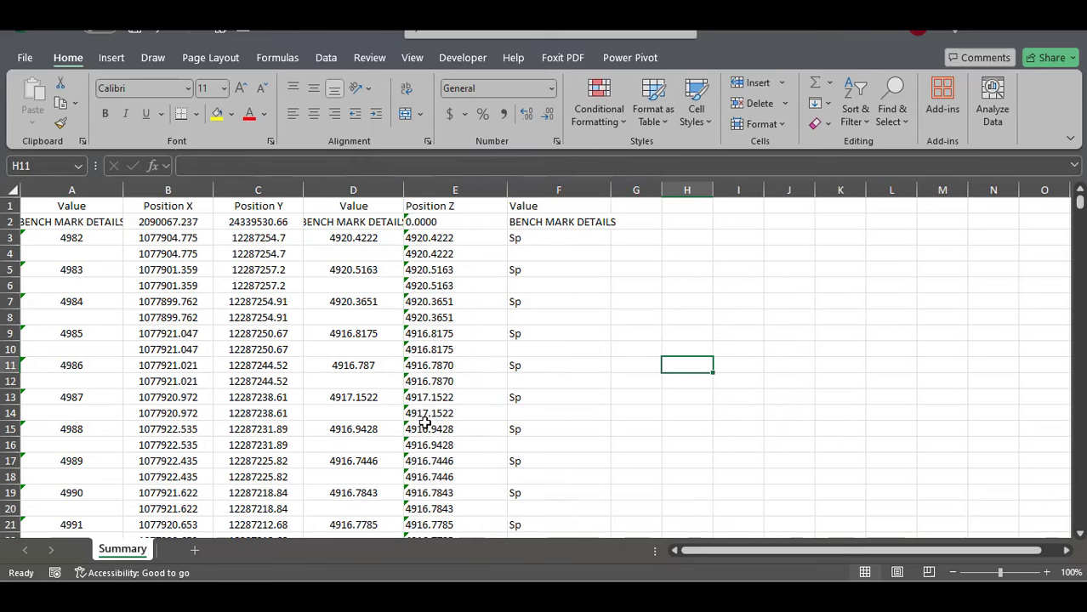
Check the matching elevations in row 17 and delete the Position Z column in column E
click(10, 461)
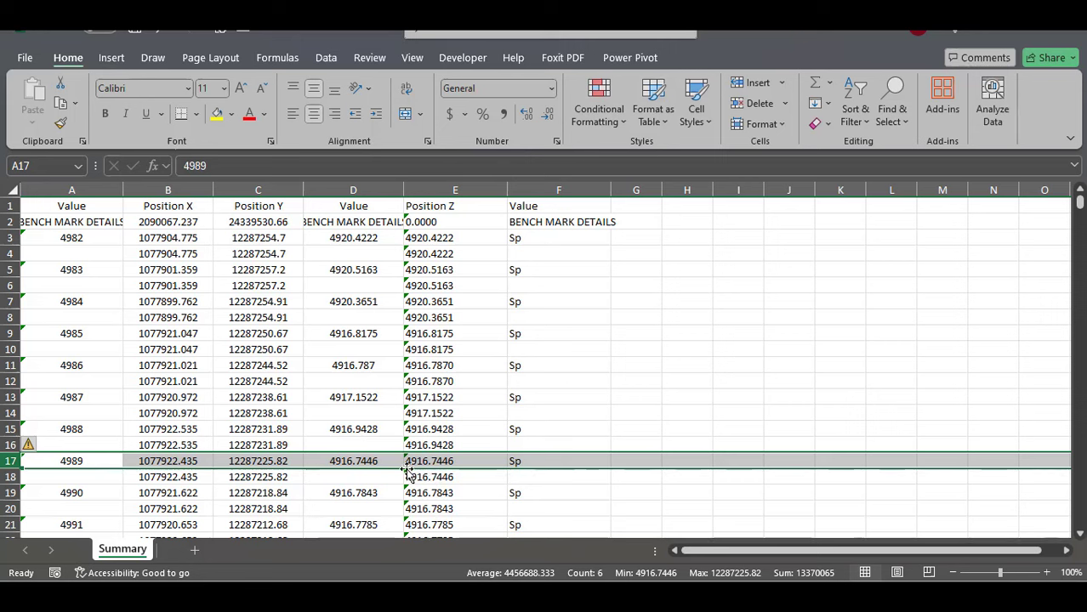
click(459, 188)
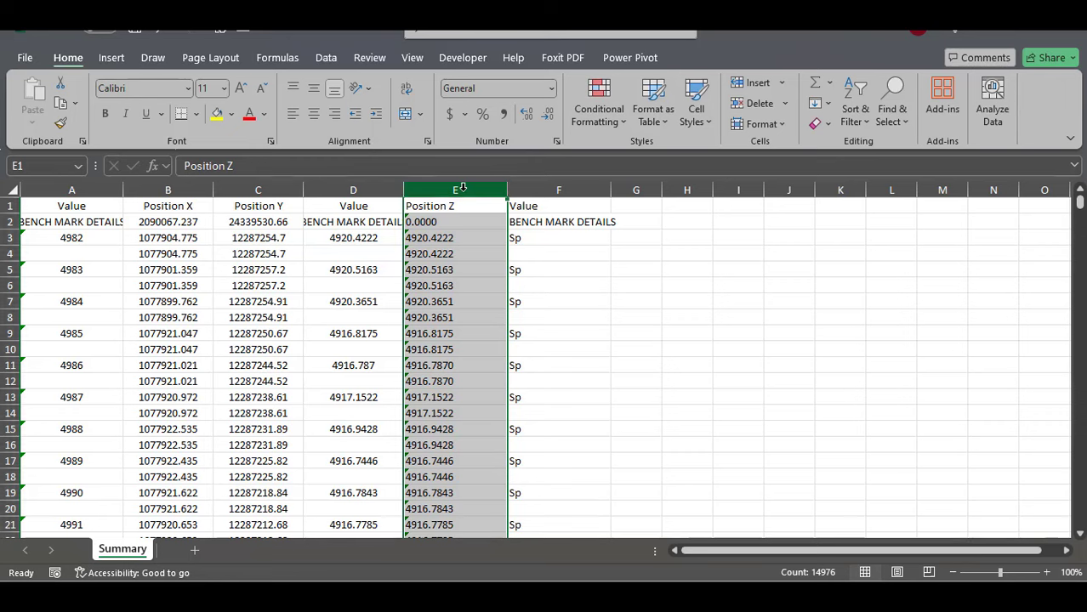
key(ctrl+minus)
click(641, 316)
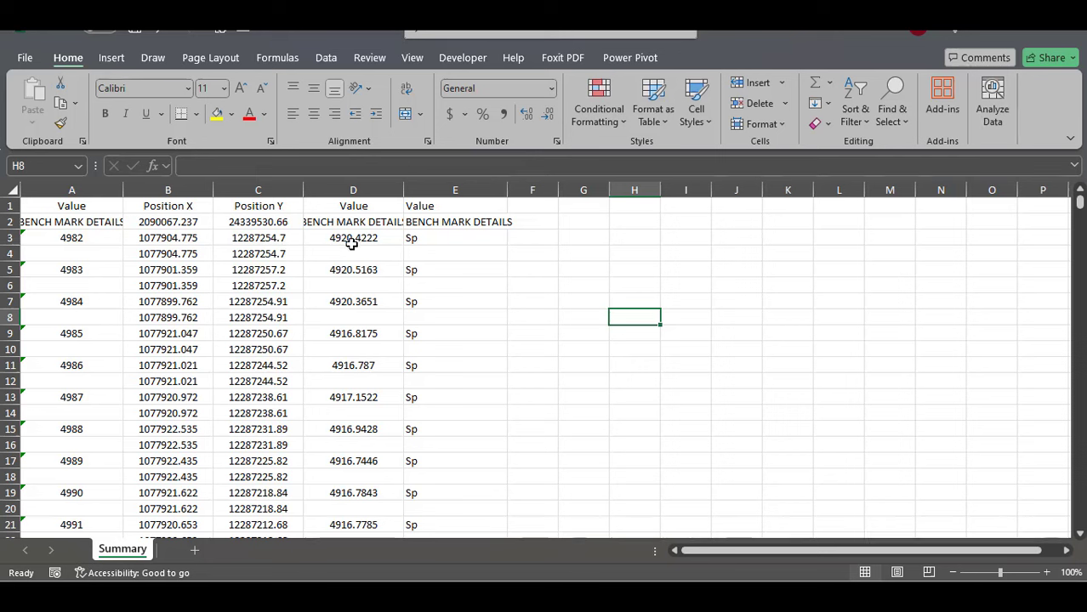
Delete the header row and the BENCH MARK DETAILS row
click(420, 242)
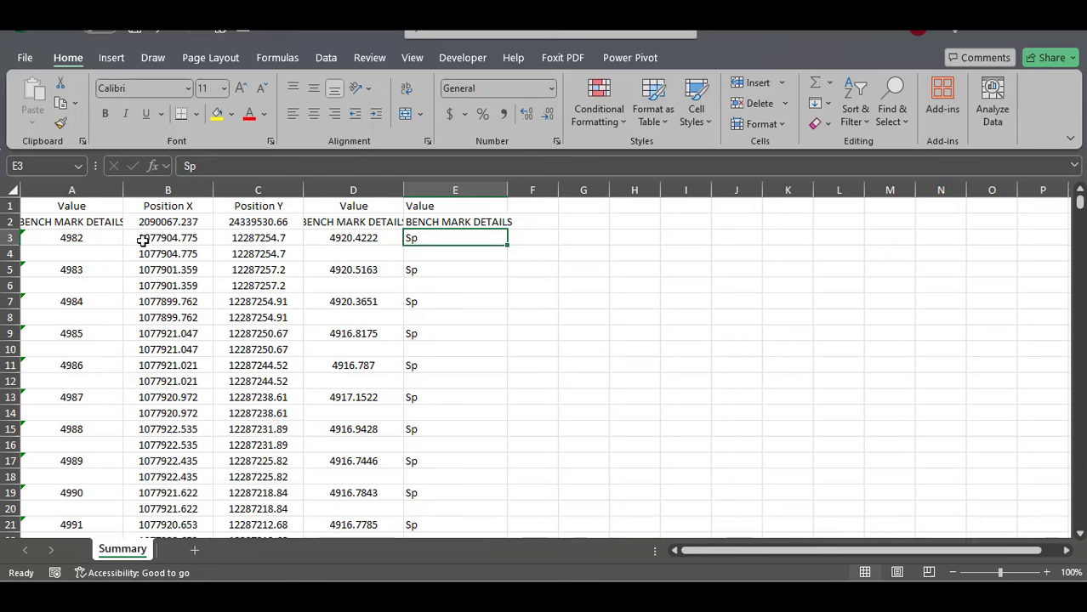
drag(10, 222, 19, 176)
key(ctrl+minus)
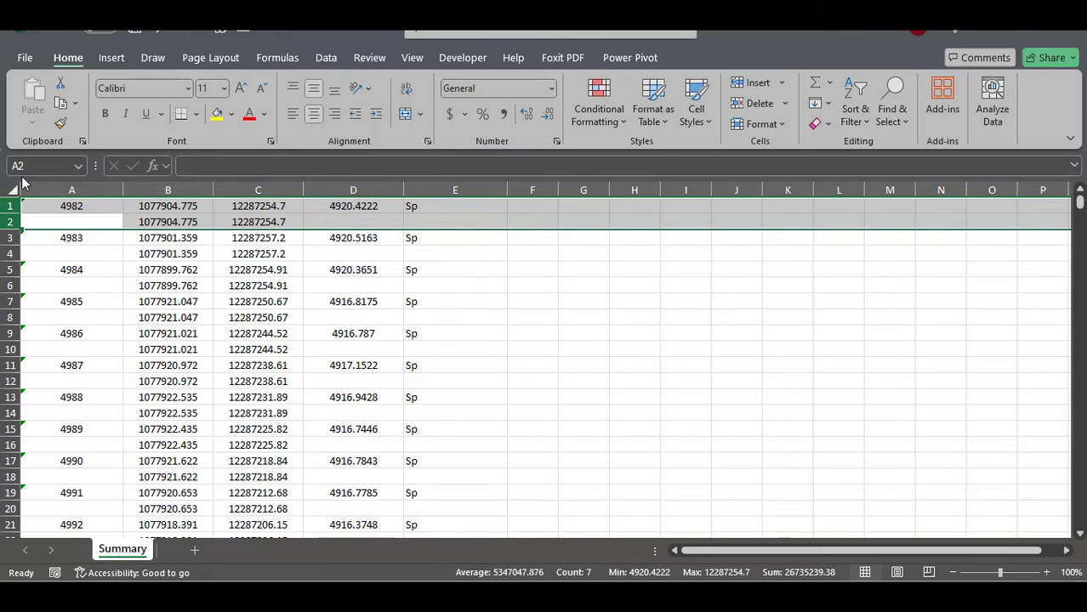
click(490, 318)
Add a filter to the description column E and show only its blank entries
click(454, 189)
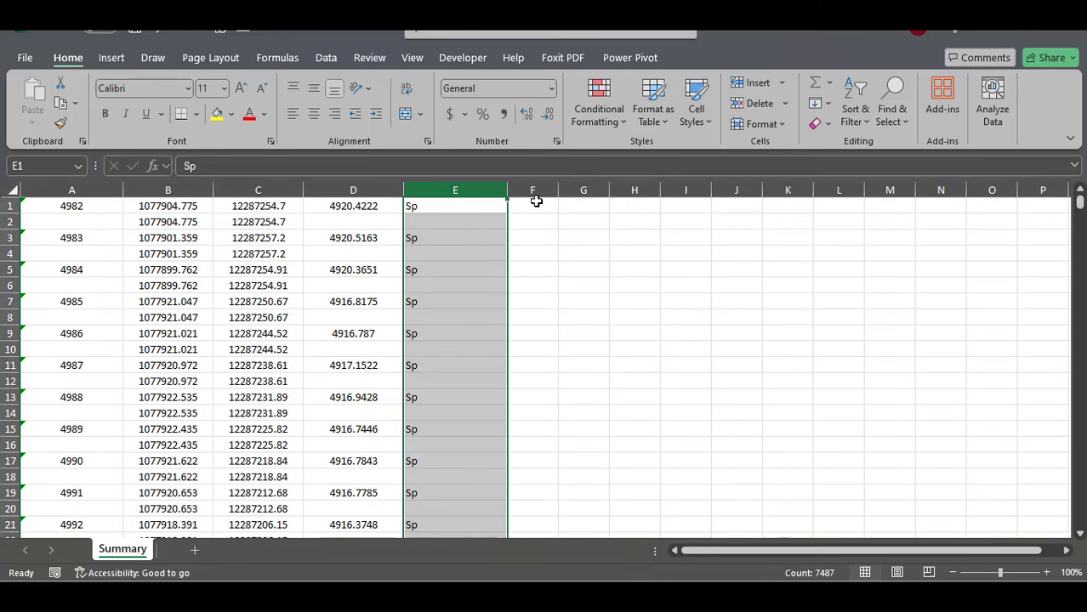
click(849, 126)
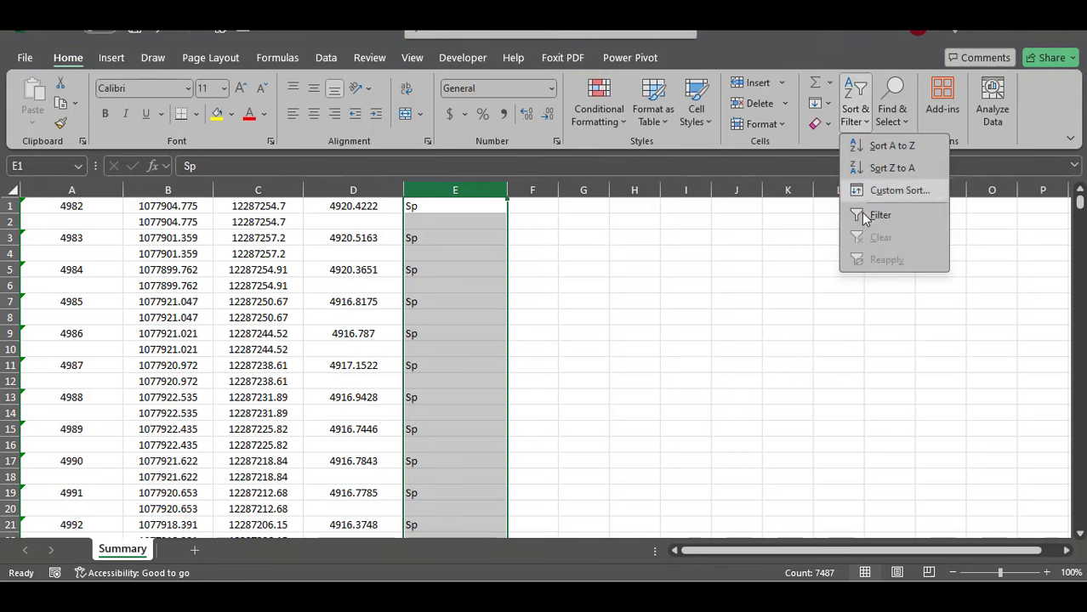
click(864, 215)
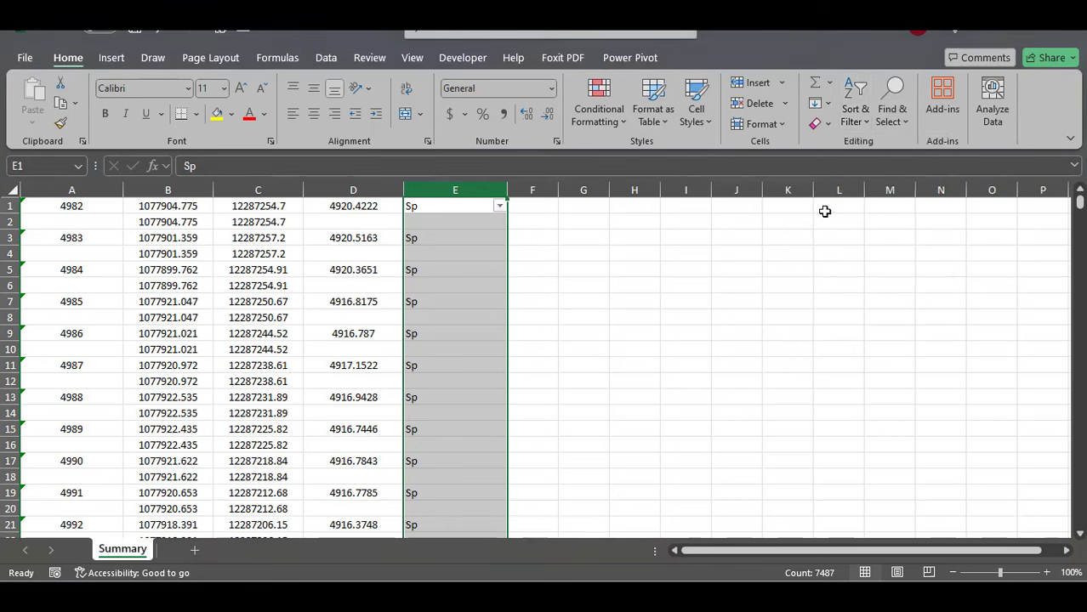
click(500, 206)
click(356, 401)
drag(478, 423, 481, 506)
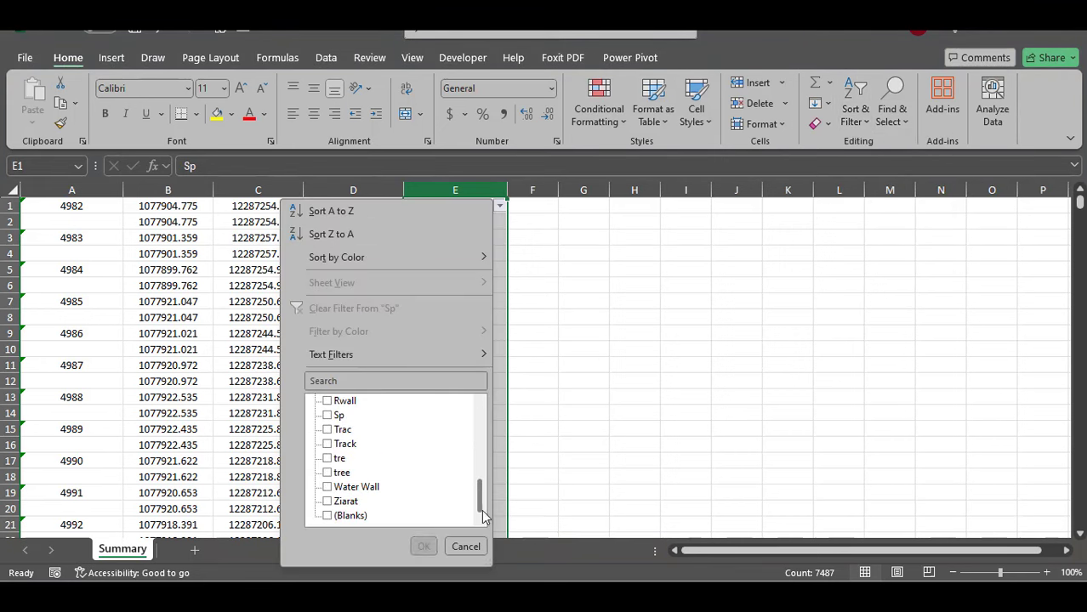
click(349, 516)
click(423, 546)
click(674, 401)
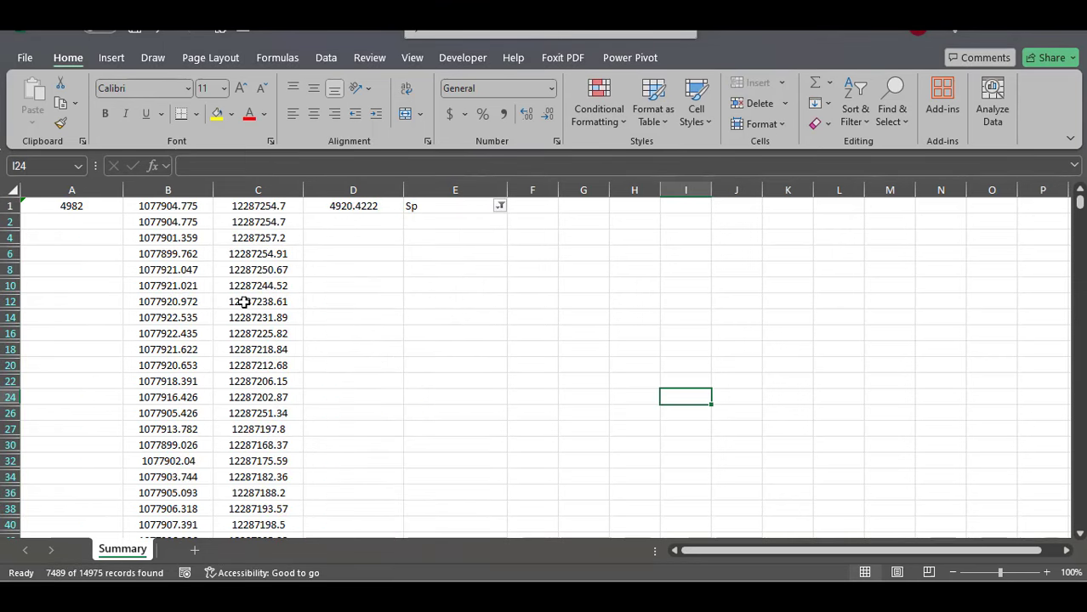
Delete all filtered blank-description rows below row 1 and remove the filter from column E
click(10, 222)
key(ctrl+shift+Down)
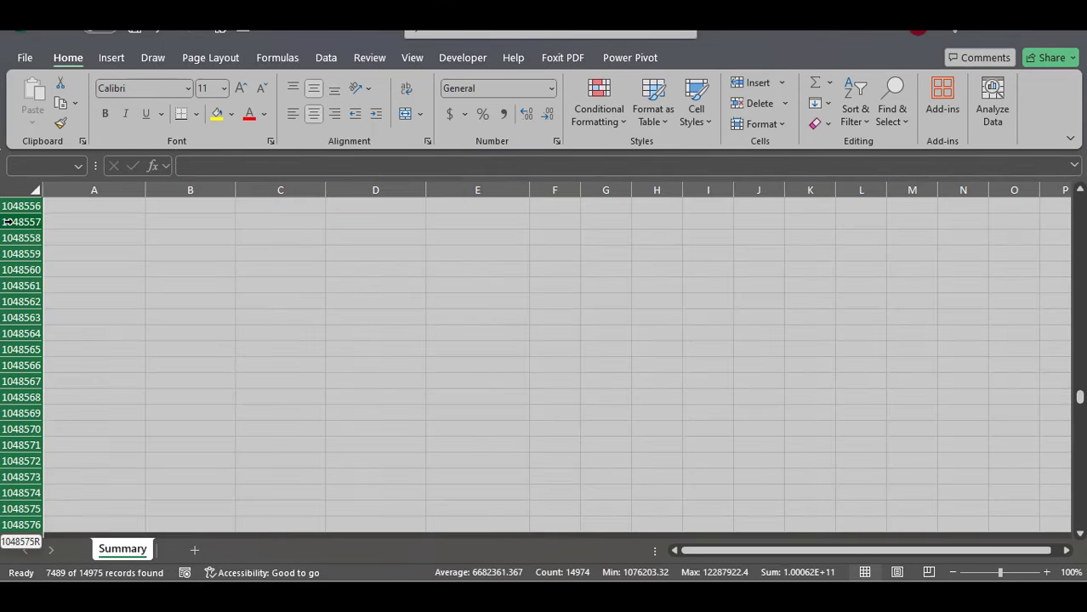
key(ctrl+BackSpace)
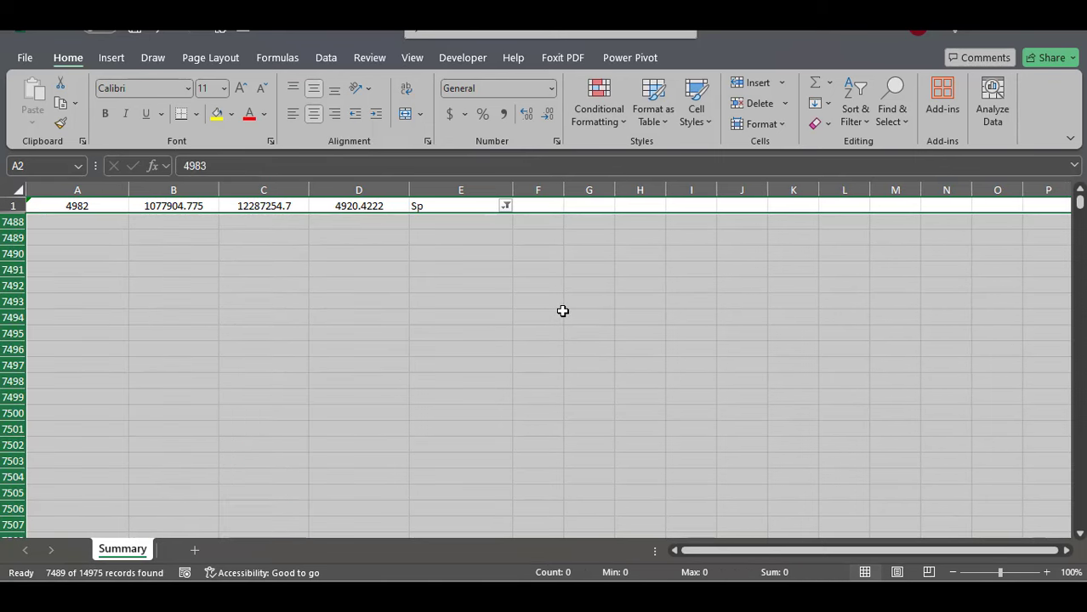
click(561, 314)
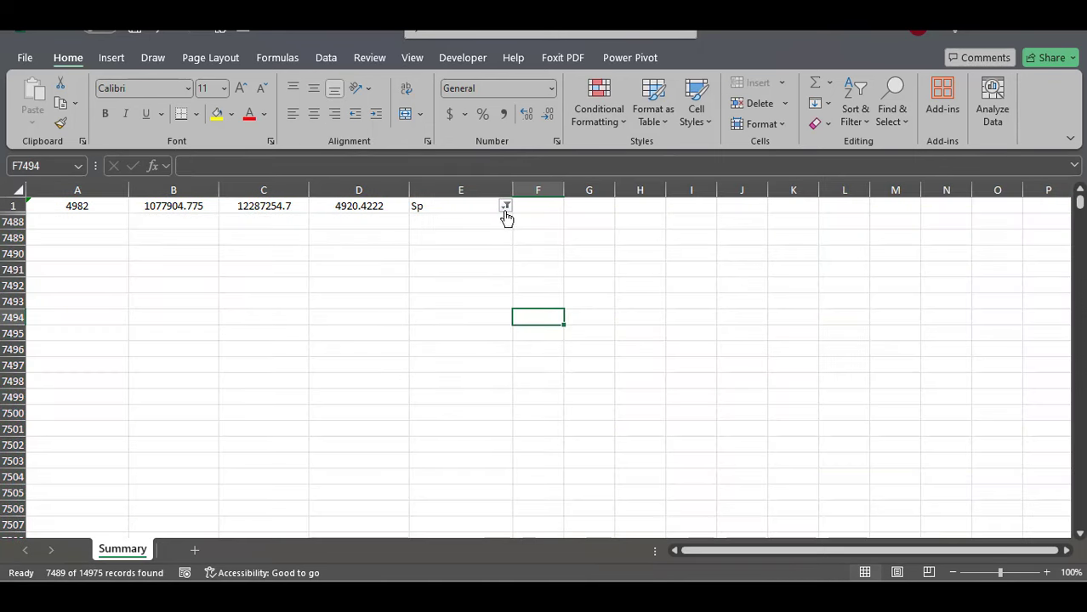
click(855, 115)
click(875, 216)
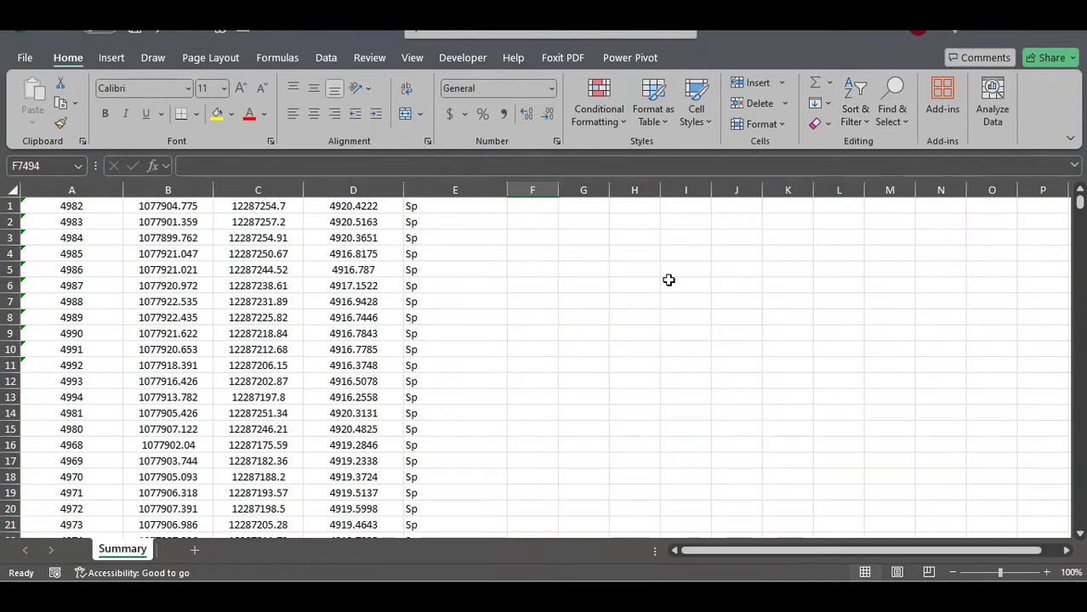
Start saving a copy of the cleaned table in the 01 TEXT EXP folder and name the file PENZD
click(670, 283)
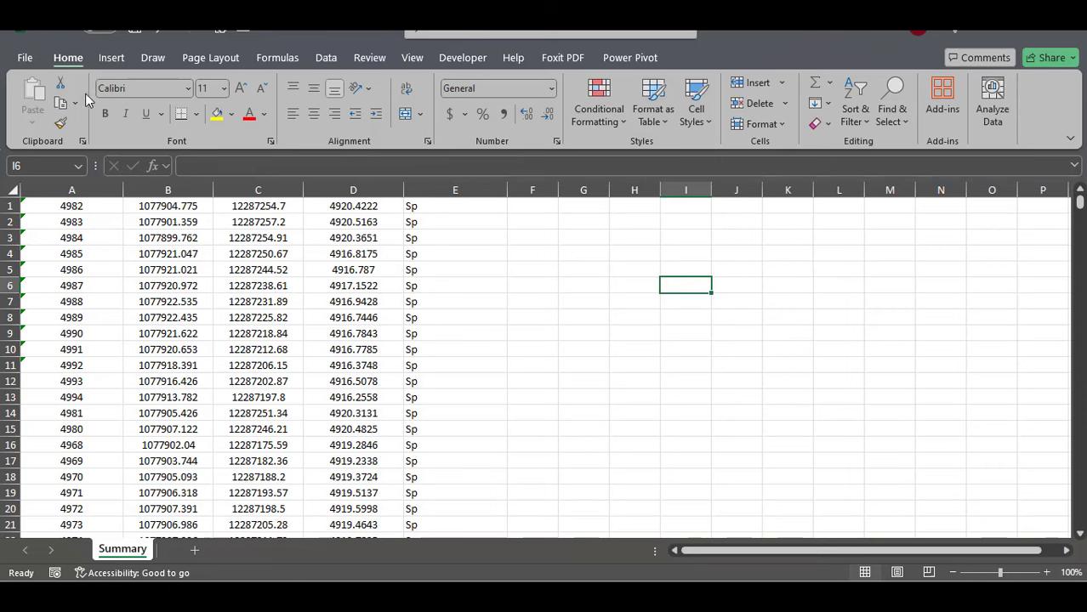
click(25, 58)
click(53, 333)
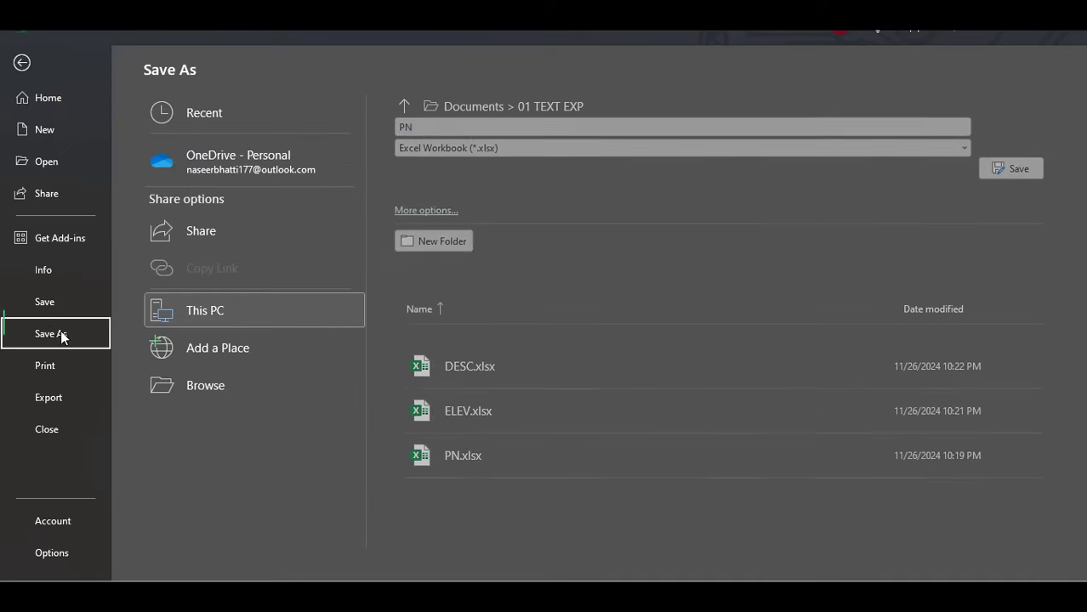
click(227, 387)
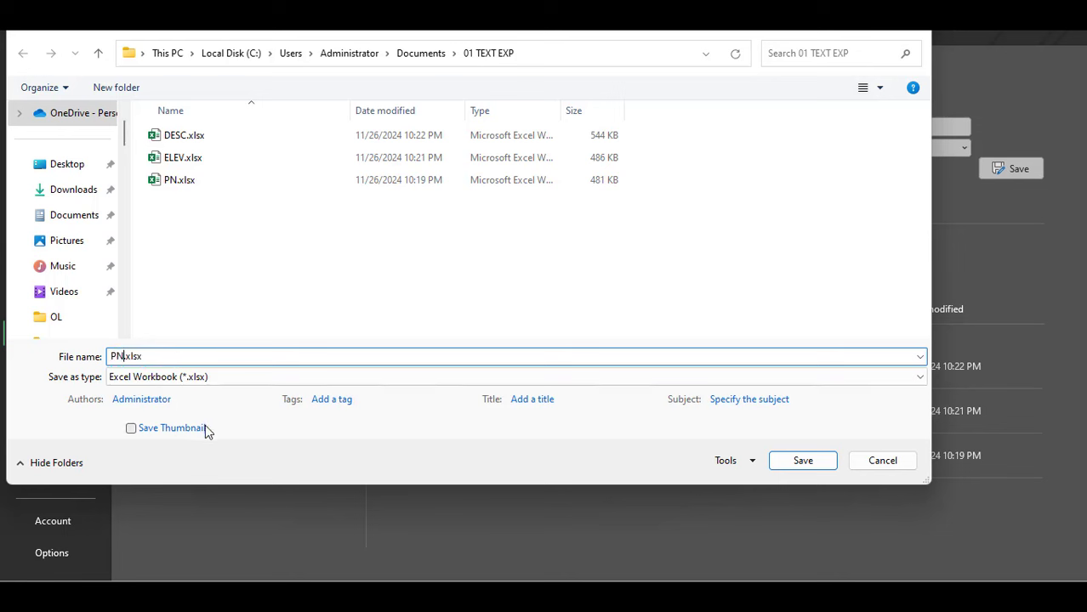
text(E)
text(NZE)
key(BackSpace)
text(D)
key(Left)
key(Left)
key(Left)
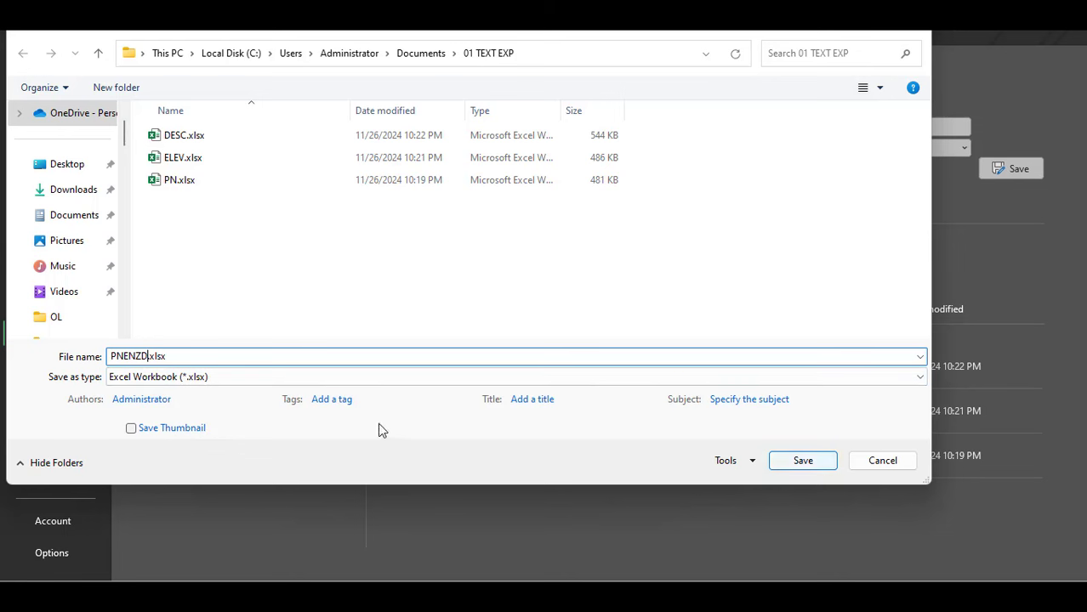
key(BackSpace)
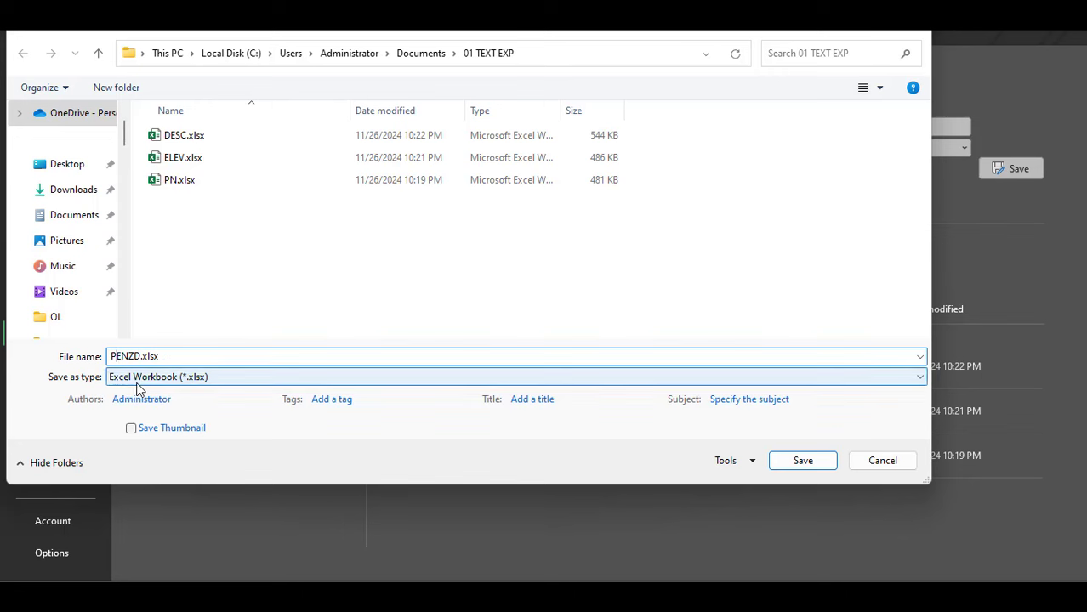
Set the file type to CSV (Comma delimited) and save PENZD.csv
click(204, 378)
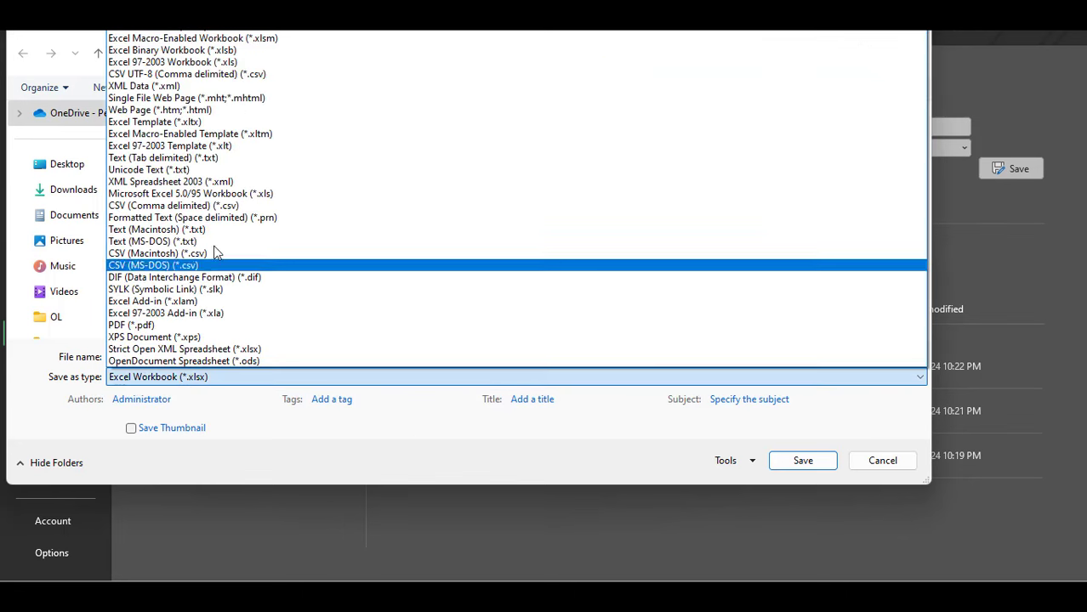
click(286, 210)
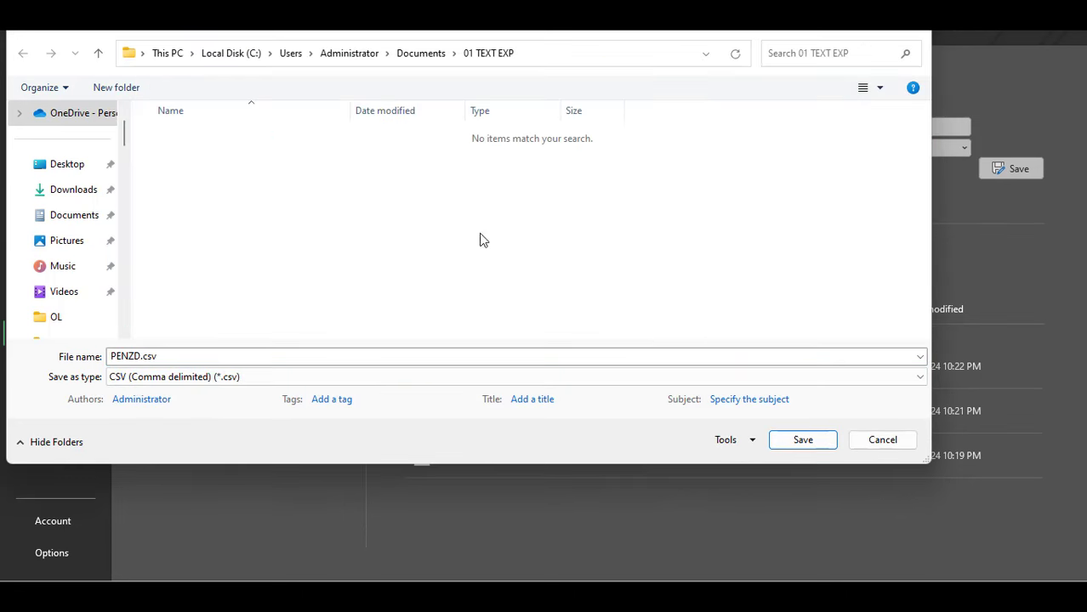
click(802, 439)
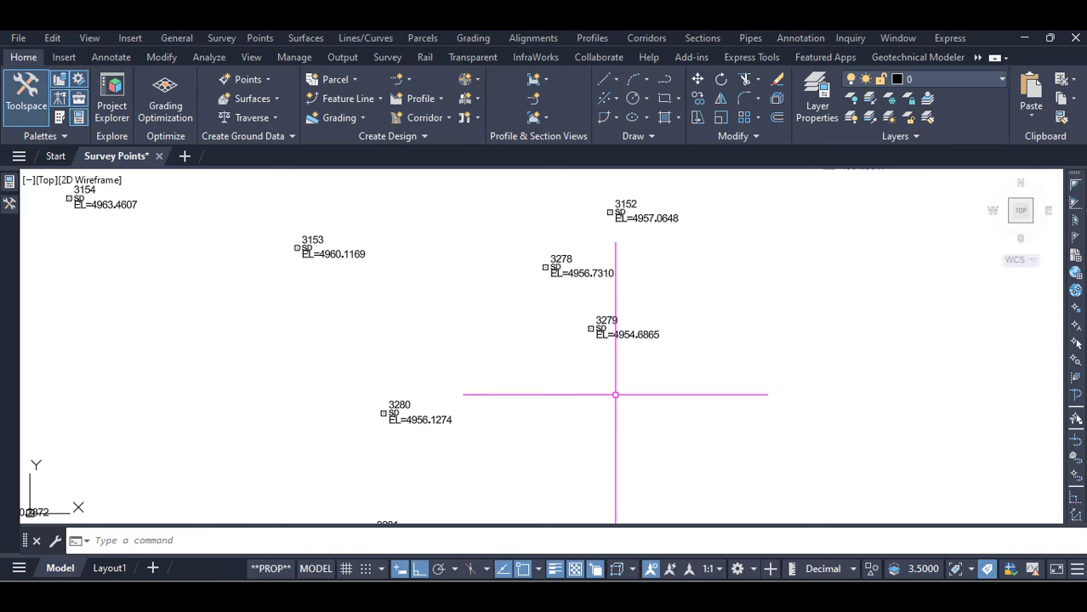
Switch to Civil 3D and copy all survey points and labels in the Survey Points drawing to the clipboard
scroll(615, 395, down, 10)
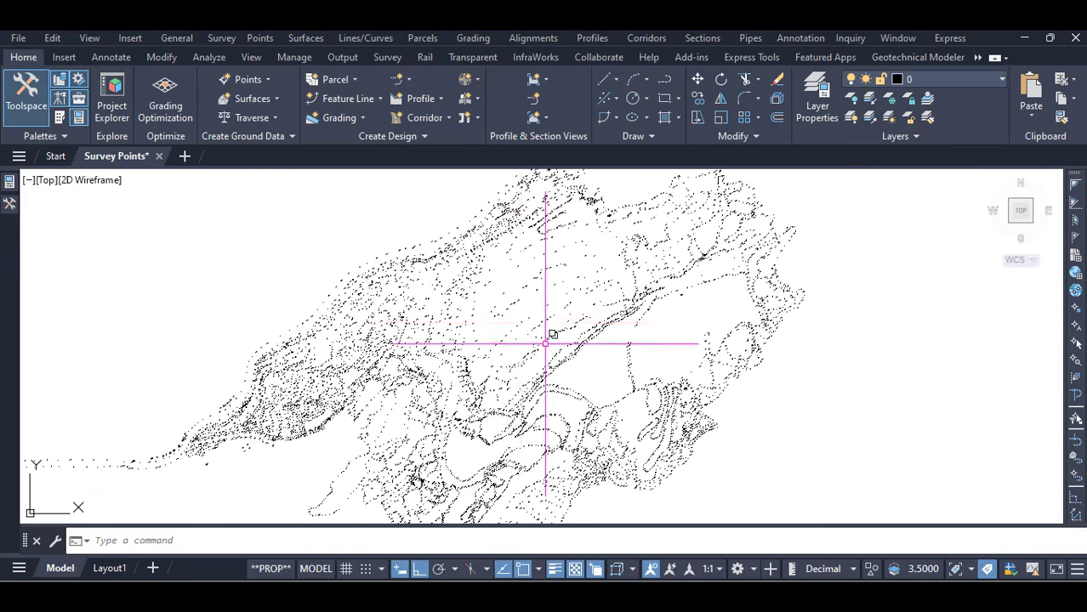
scroll(545, 343, down, 5)
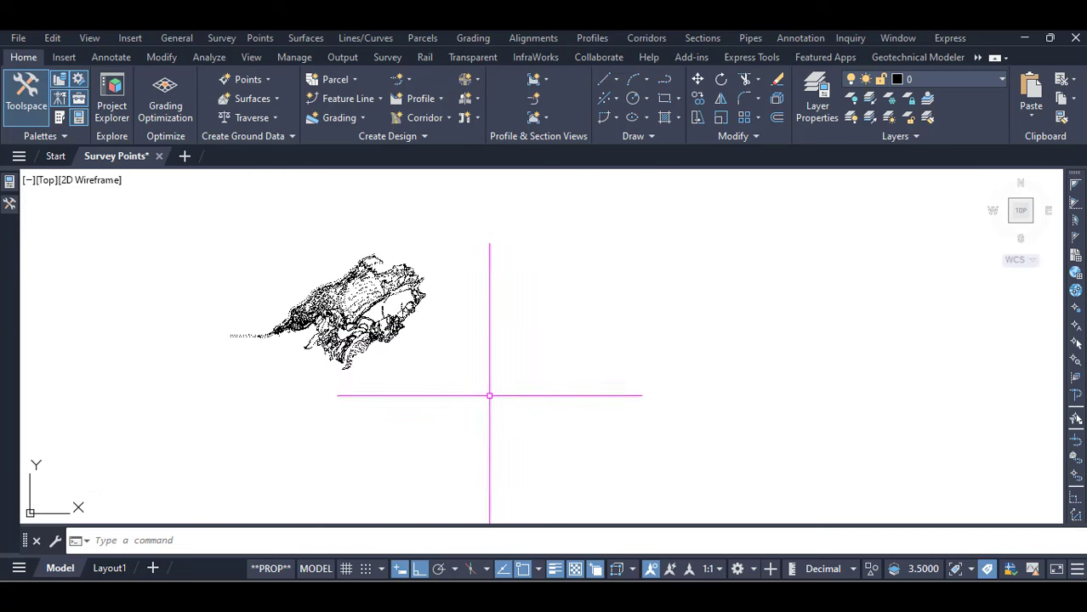
click(480, 412)
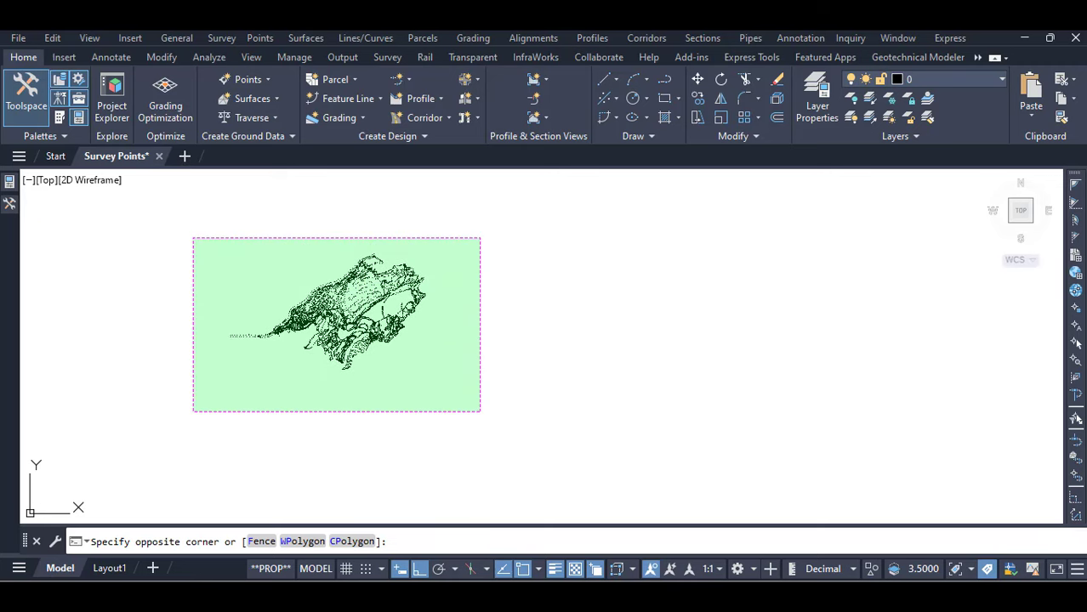
click(193, 239)
right_click(307, 224)
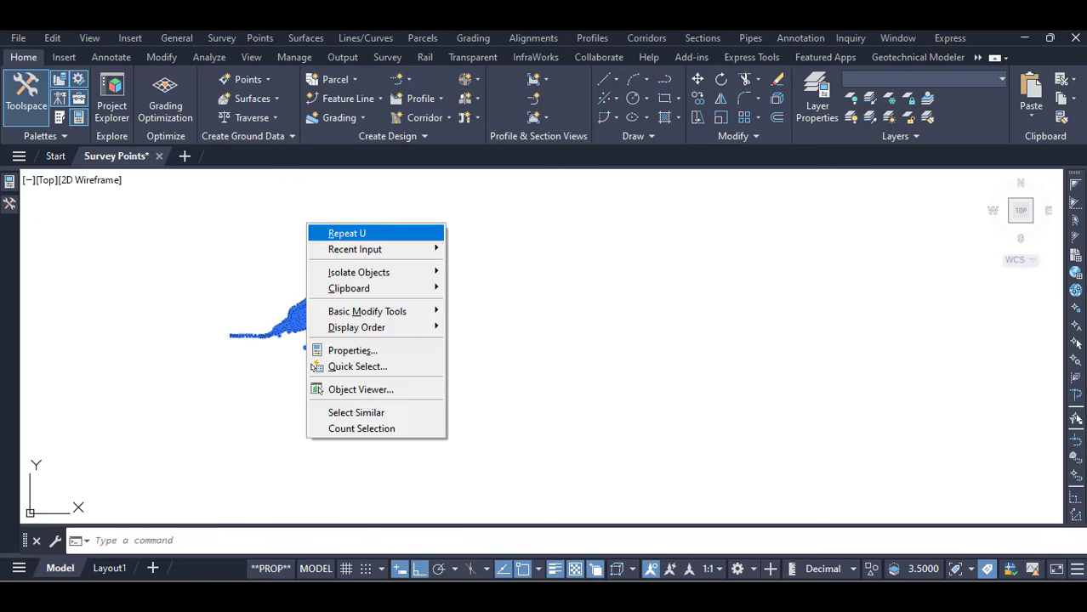
mouse_move(349, 289)
click(472, 304)
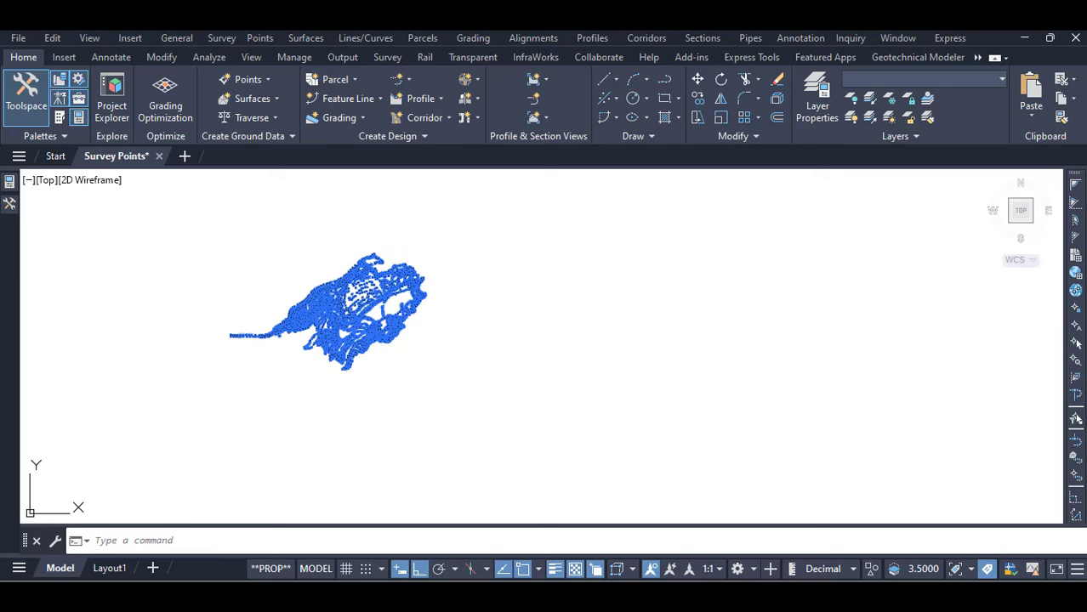
Create a new drawing, paste the copied survey objects to their original coordinates and zoom to the drawing extents
click(185, 156)
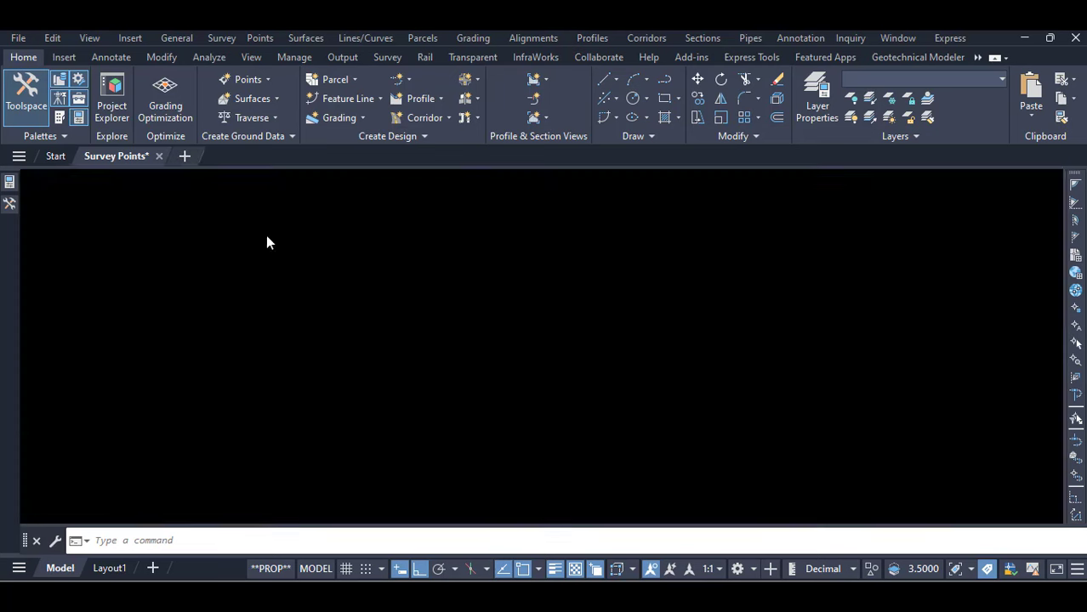
right_click(270, 232)
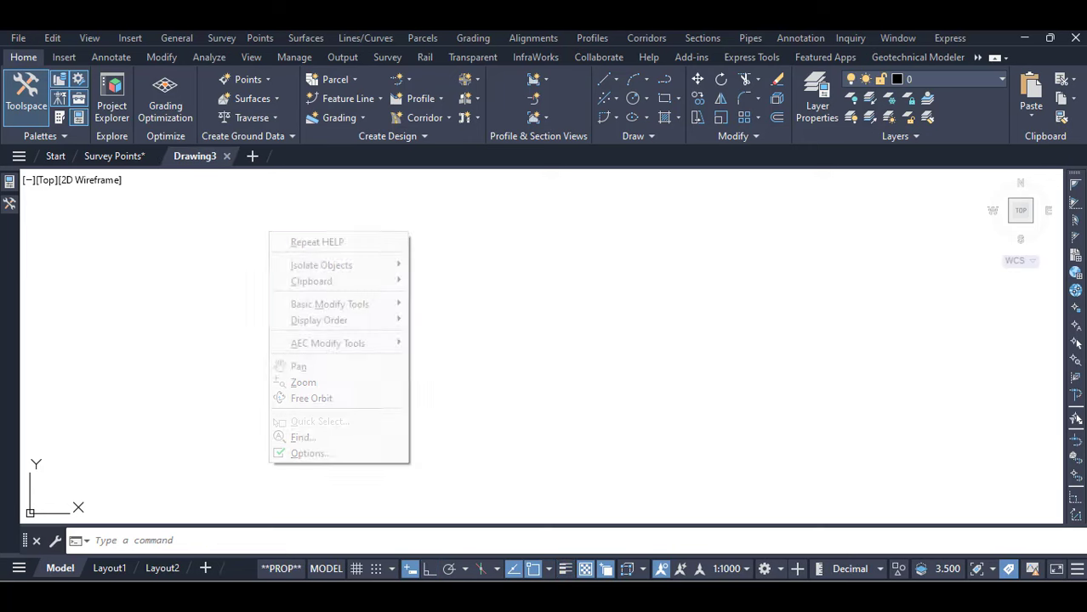
mouse_move(305, 282)
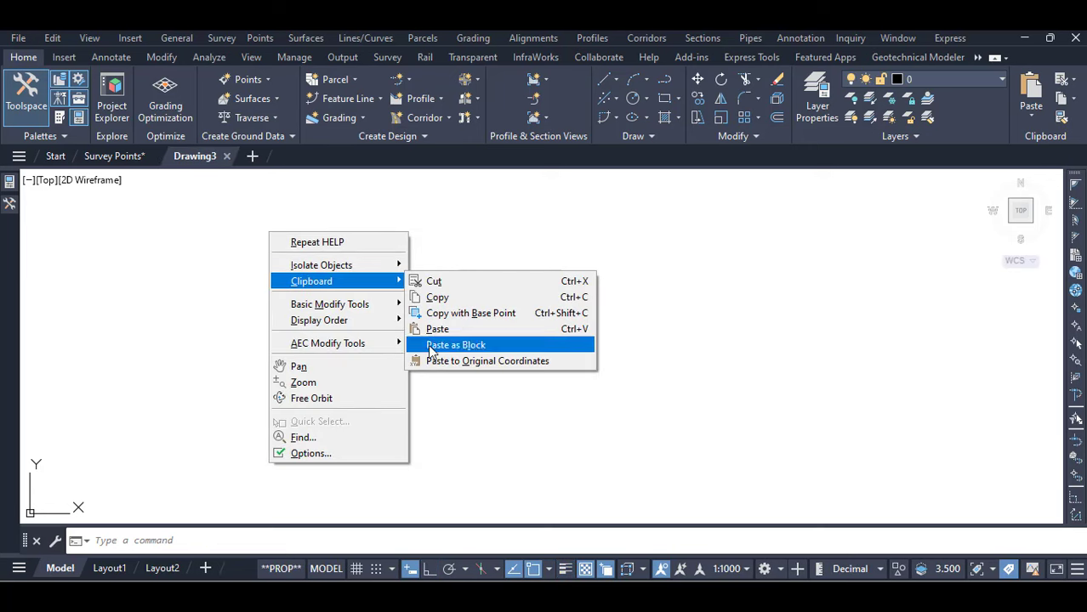
click(459, 360)
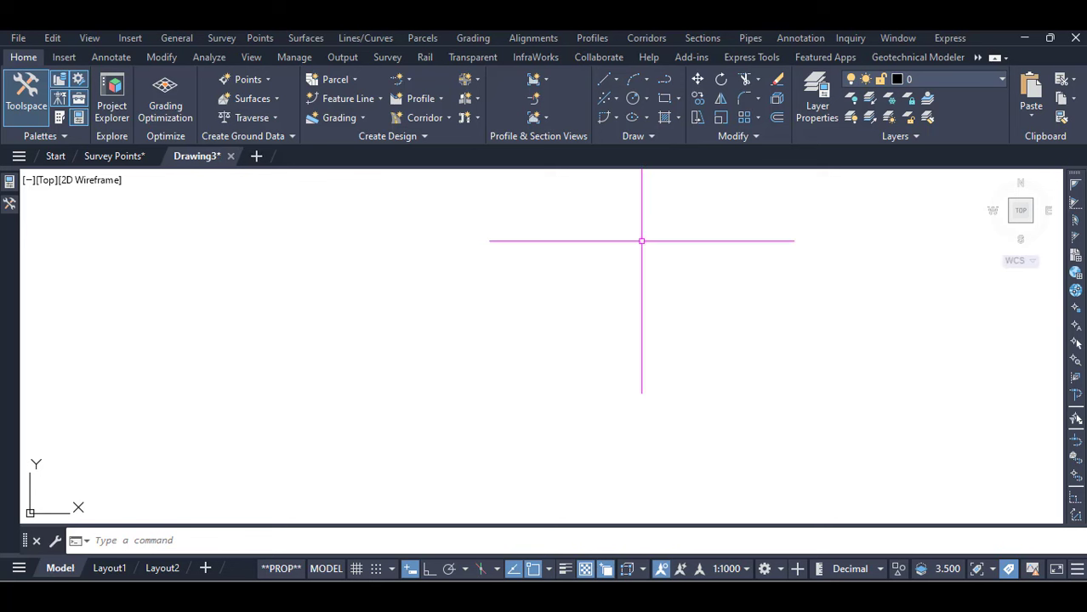
text(e)
key(Return)
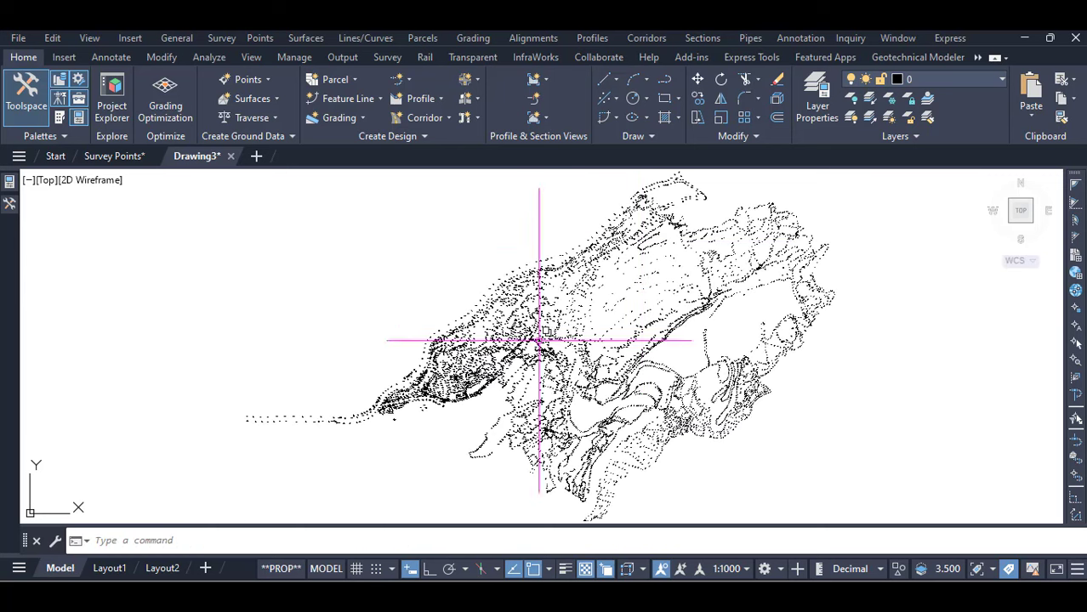
Start a point import from the point creation tools and add PENZD.csv from Documents > 01 TEXT EXP as the source file
click(266, 80)
click(286, 97)
click(794, 53)
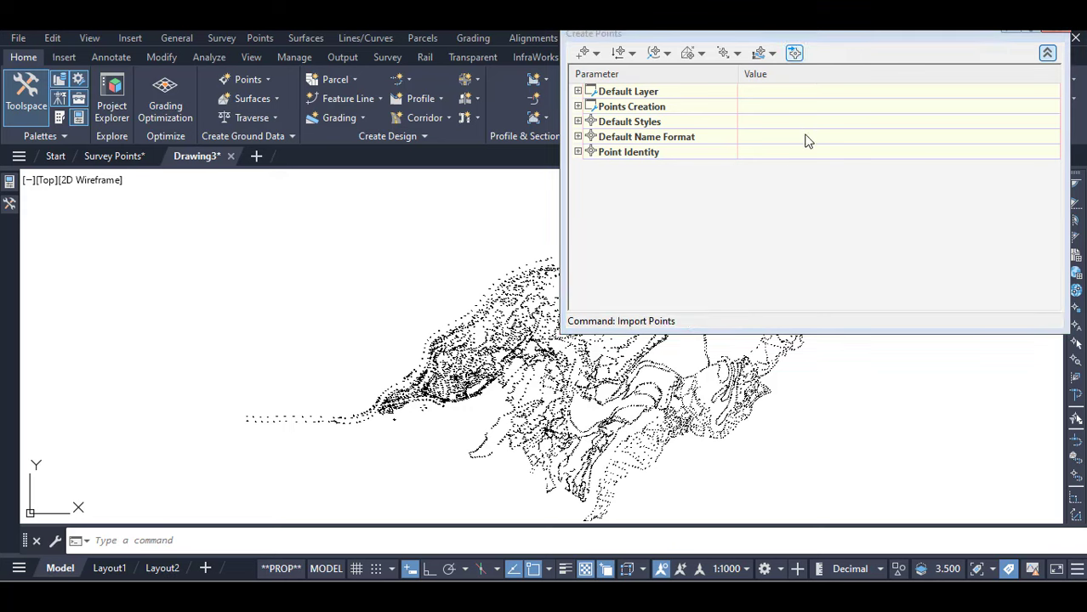
click(916, 63)
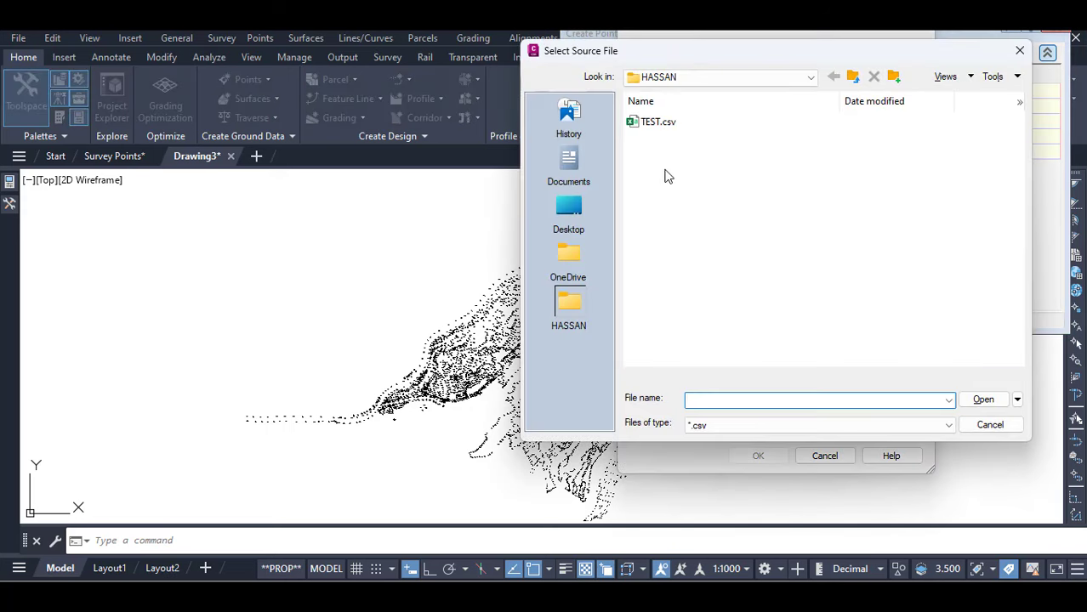
click(576, 174)
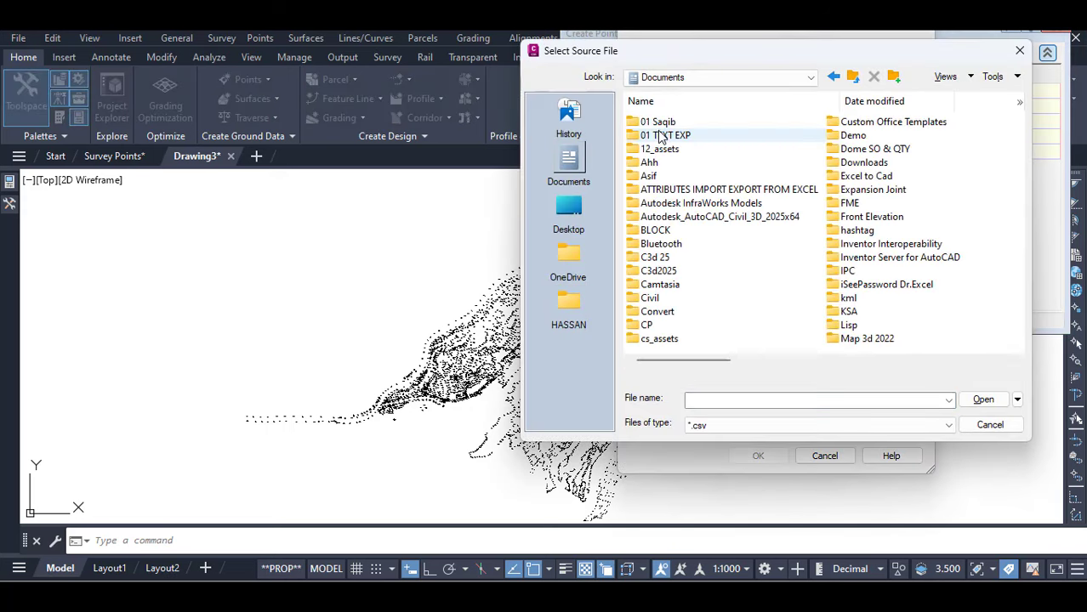
double_click(658, 132)
click(662, 123)
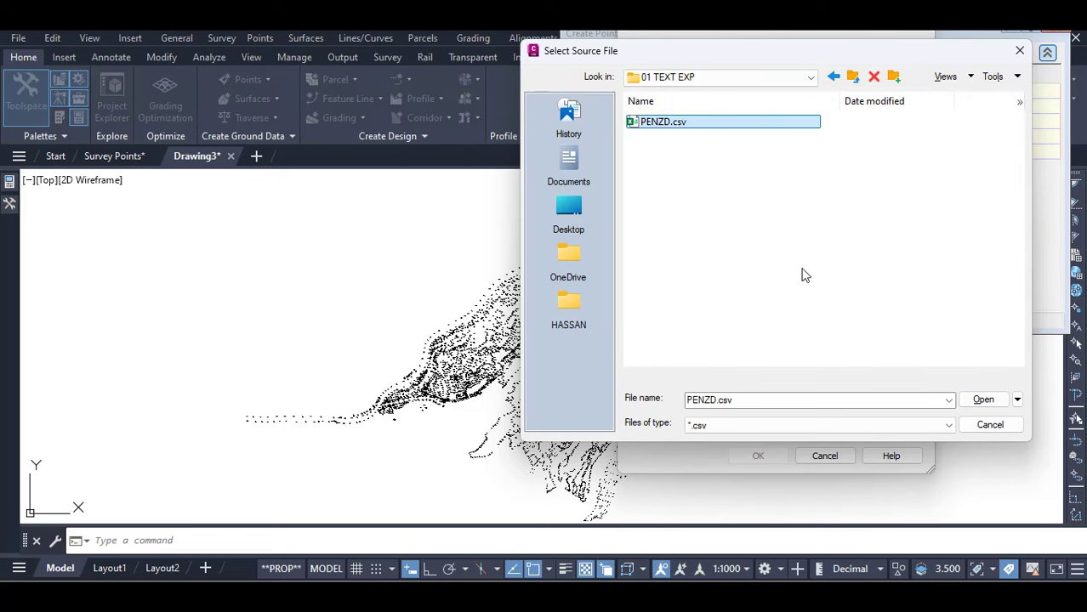
click(978, 401)
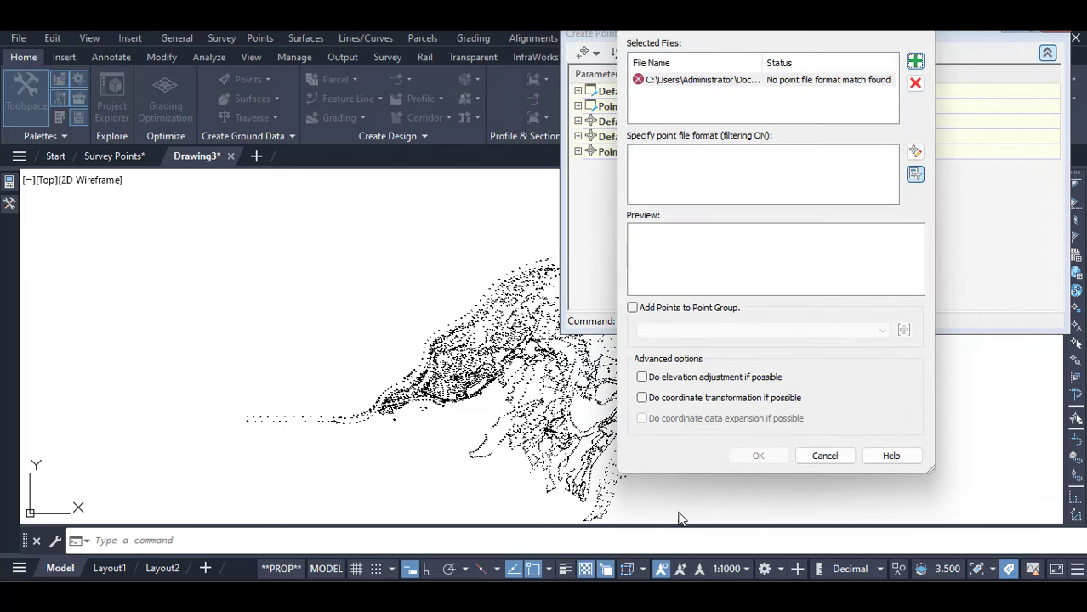
Switch to Excel, close the PENZD.csv workbook and return to Drawing3 in Civil 3D
click(639, 598)
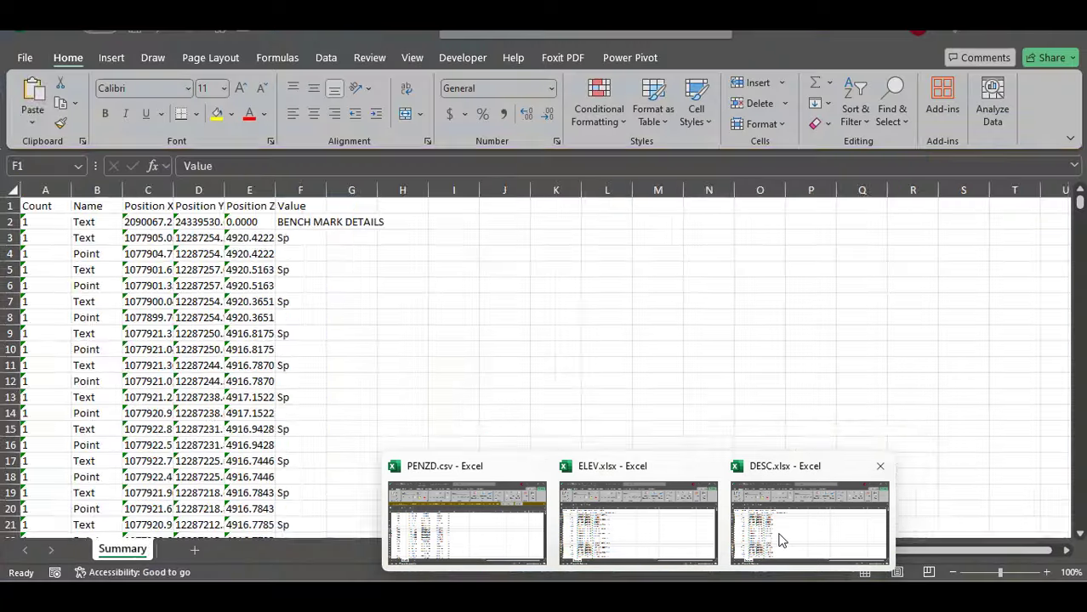
click(484, 529)
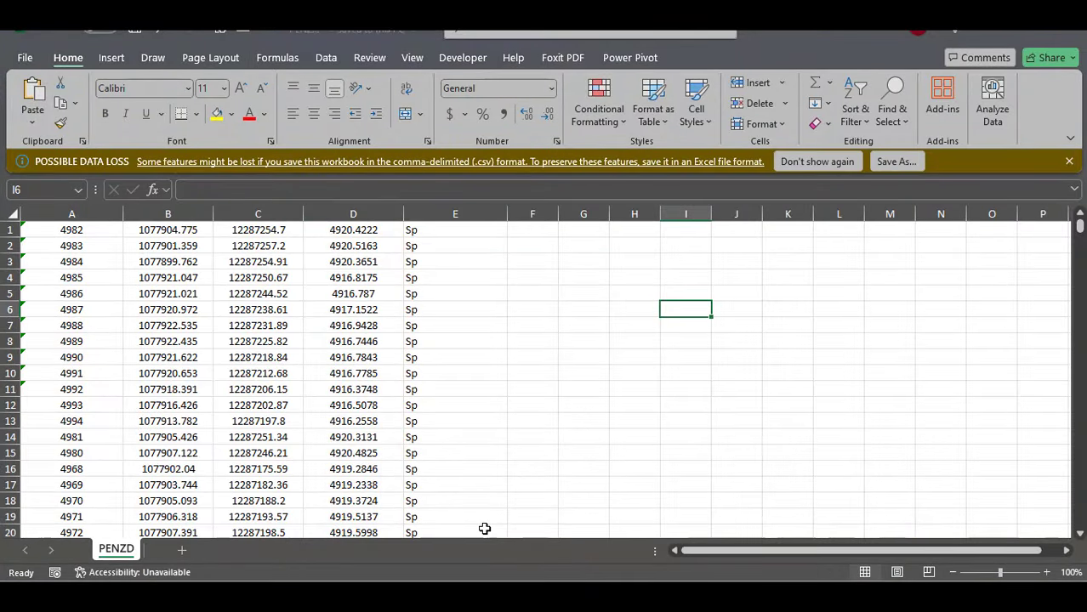
key(ctrl+w)
click(639, 597)
mouse_move(604, 597)
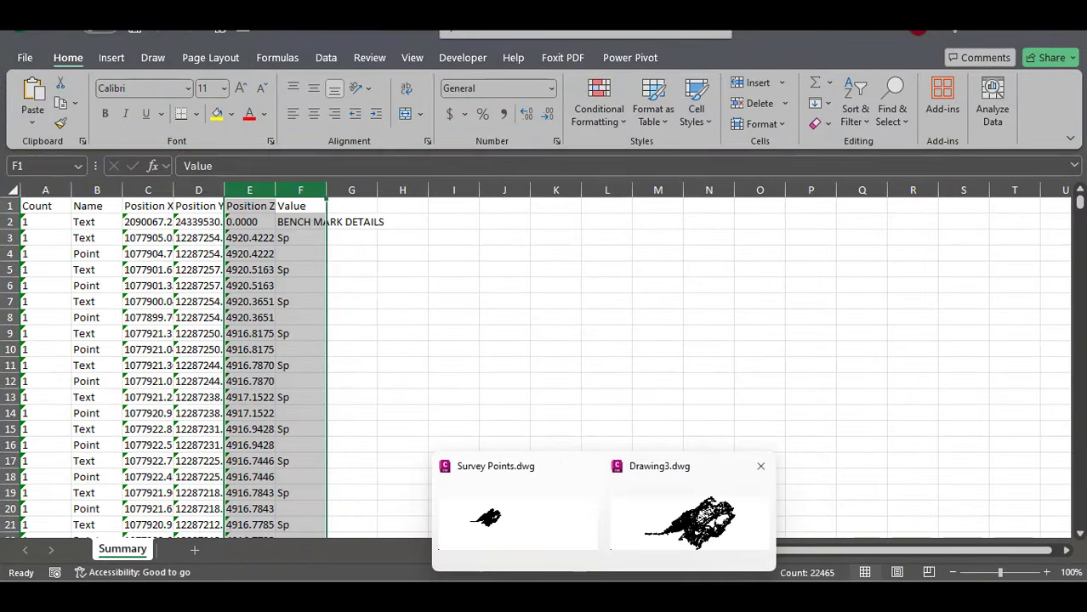
click(657, 544)
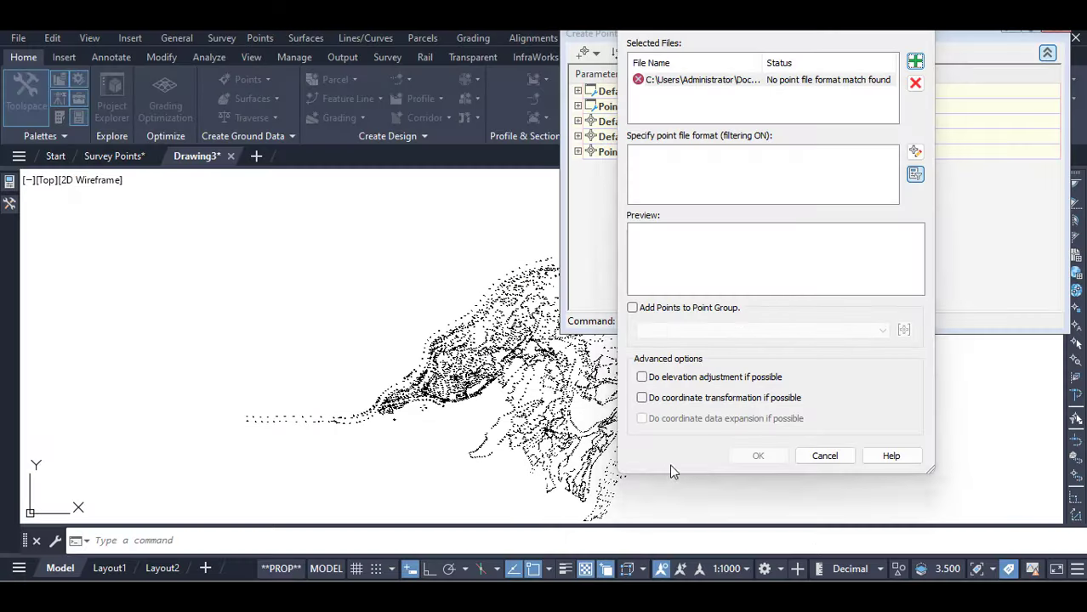
Remove the unmatched file from the import list and add PENZD.csv from 01 TEXT EXP again
click(886, 81)
click(915, 83)
click(915, 62)
click(672, 122)
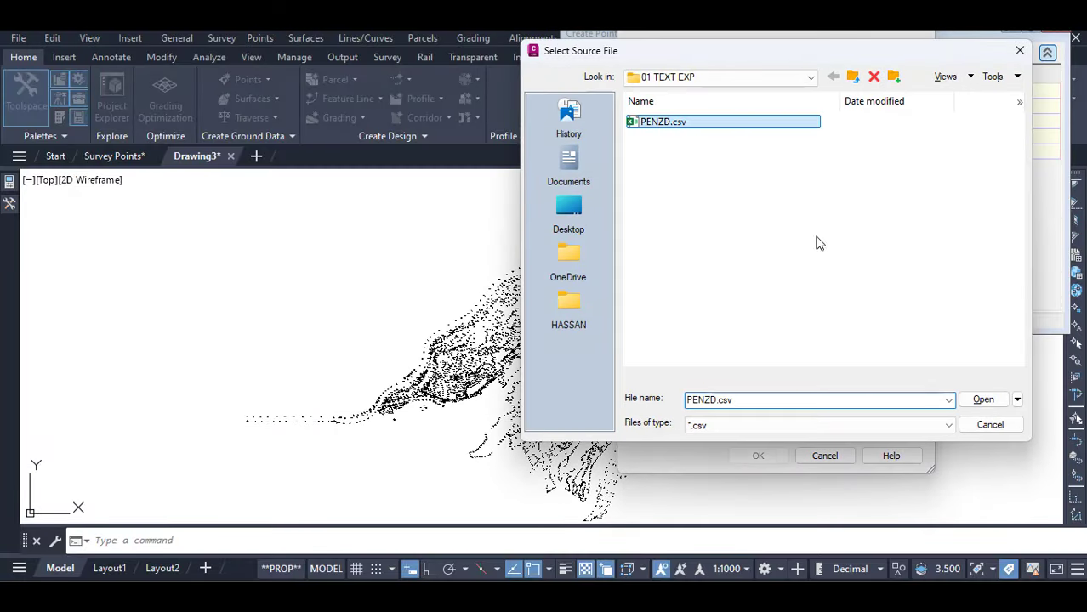
click(982, 401)
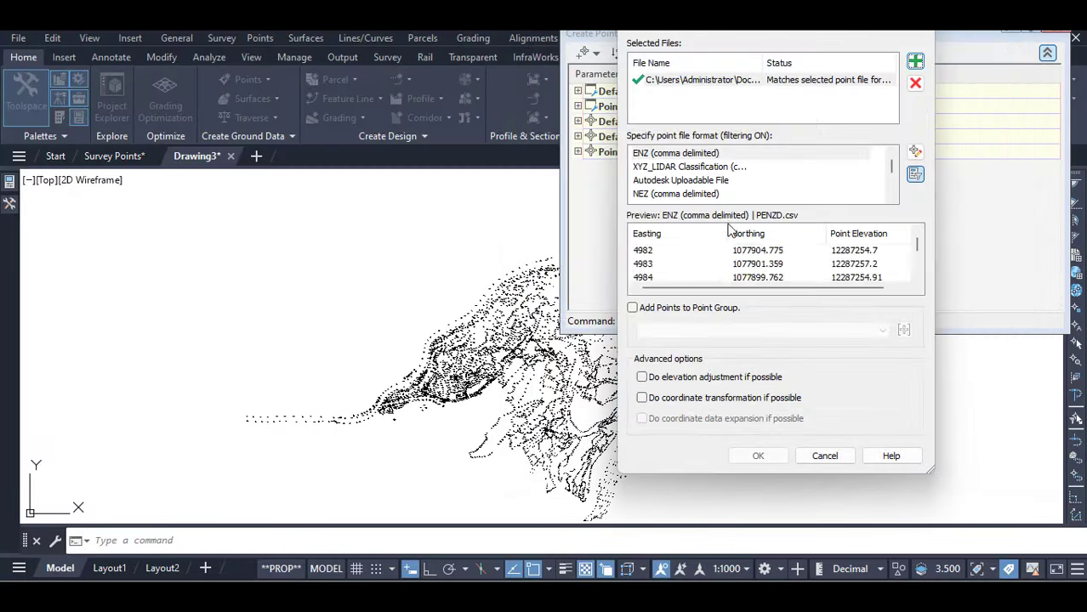
Choose the PENZD (comma delimited) point file format, import the points and close the Create Points tools
click(891, 197)
click(891, 197)
click(891, 197)
click(720, 194)
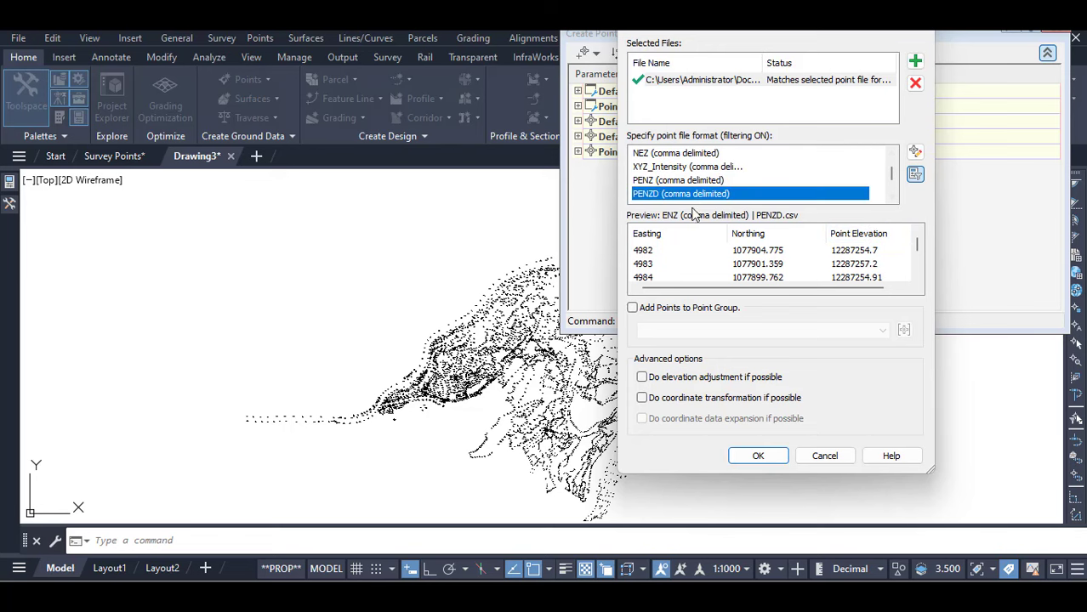
click(758, 457)
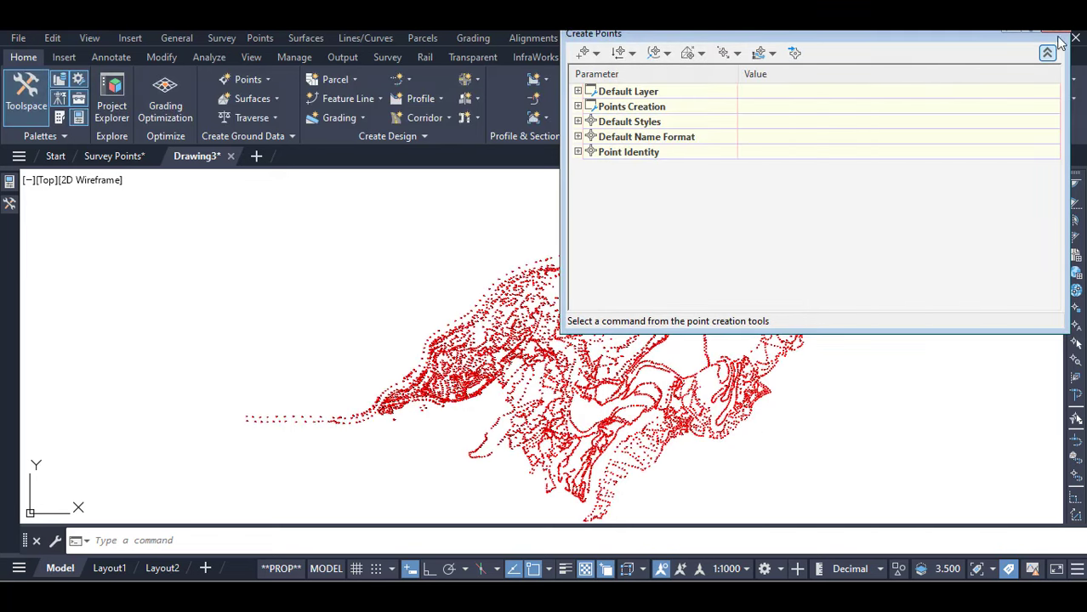
click(1059, 37)
Inspect the imported points around the Rwall labels and set the annotation scale to 1:100
scroll(381, 424, up, 8)
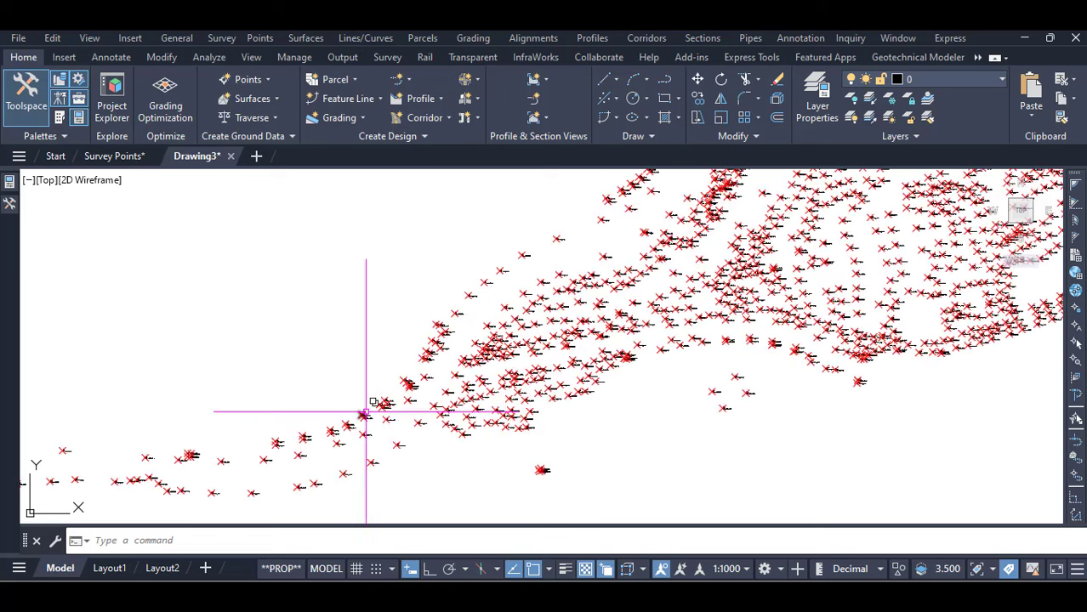
scroll(322, 334, up, 7)
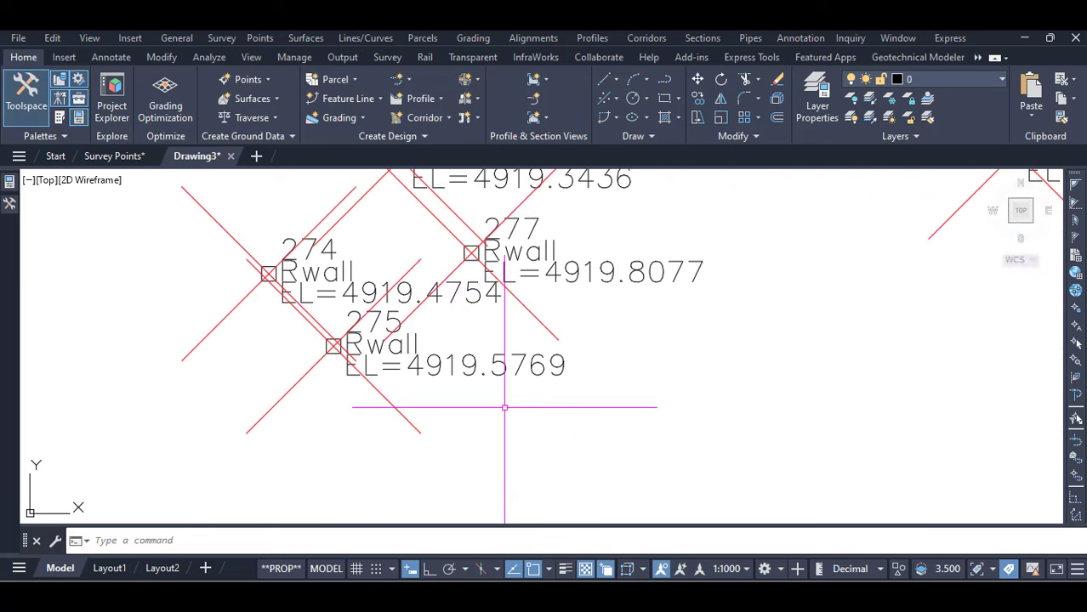
click(745, 569)
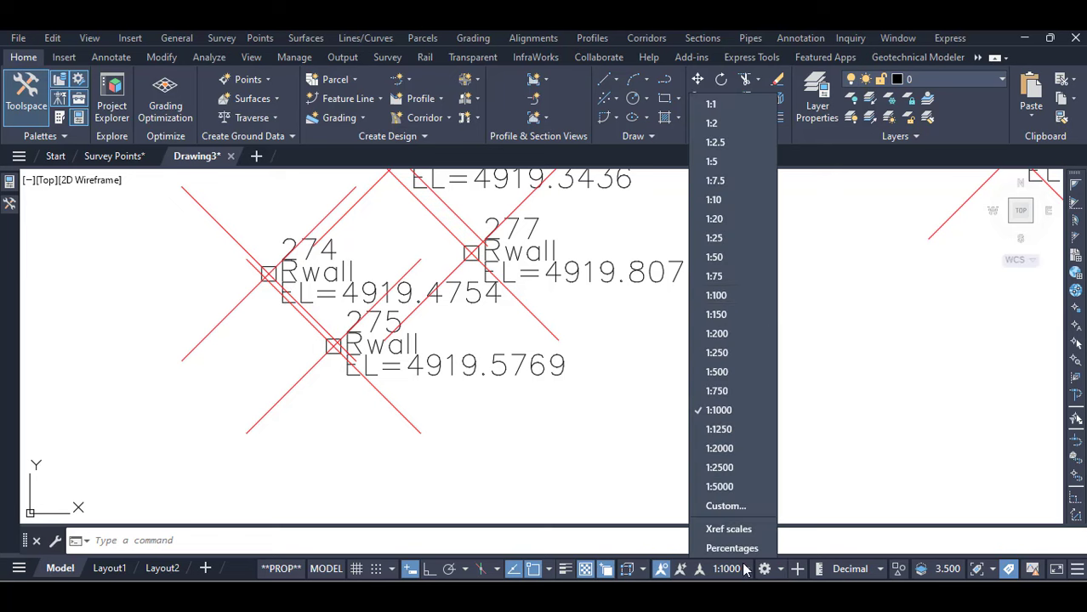
click(715, 295)
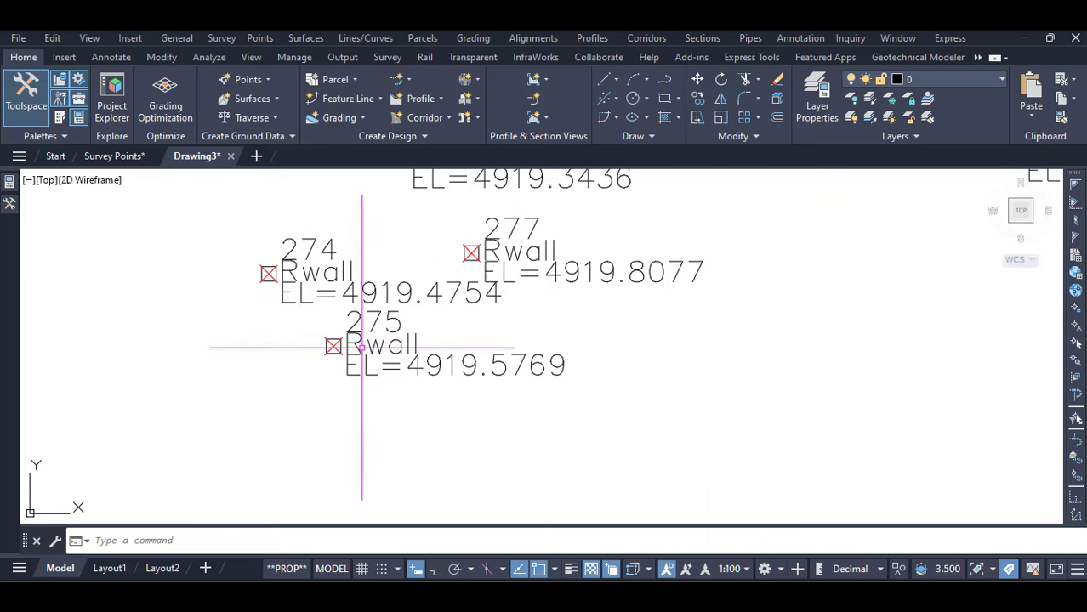
Set the _All Points group's point label style to Point#-Elevation-Description and apply it
scroll(354, 344, up, 4)
click(303, 346)
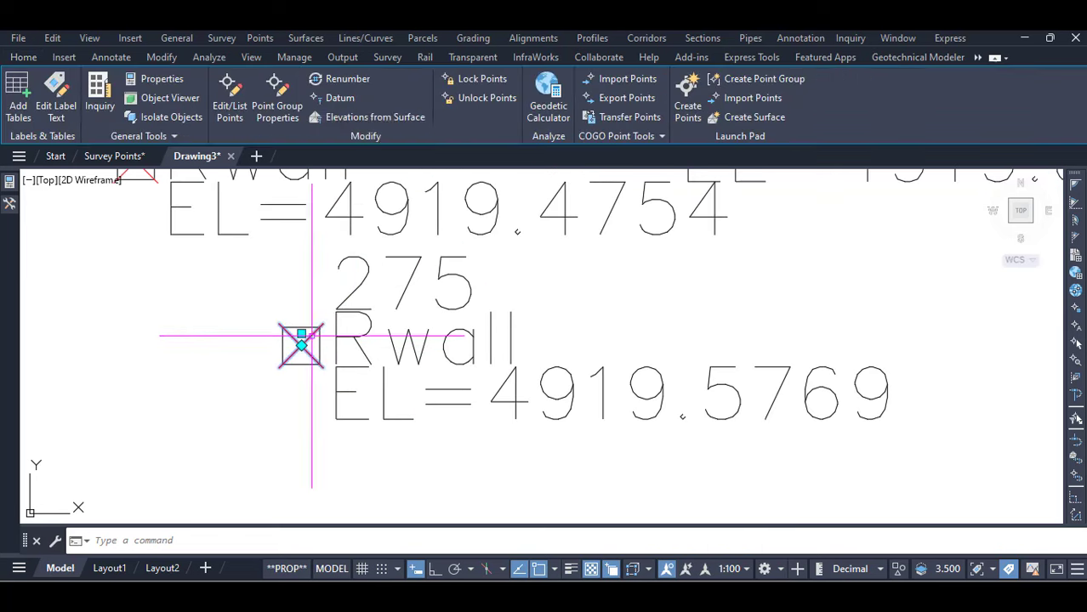
right_click(305, 345)
click(405, 329)
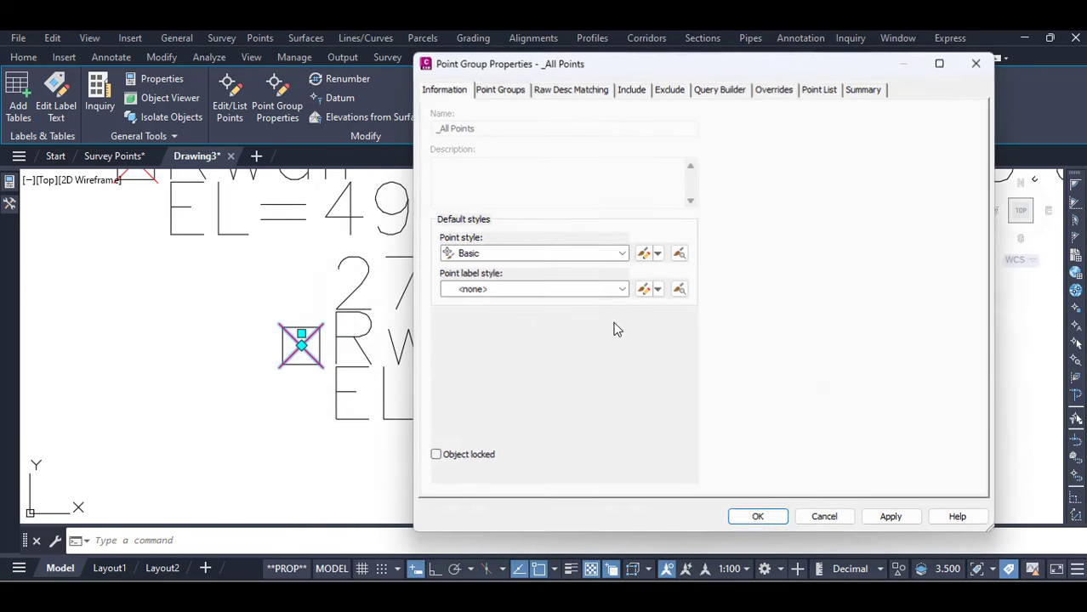
click(617, 291)
click(528, 355)
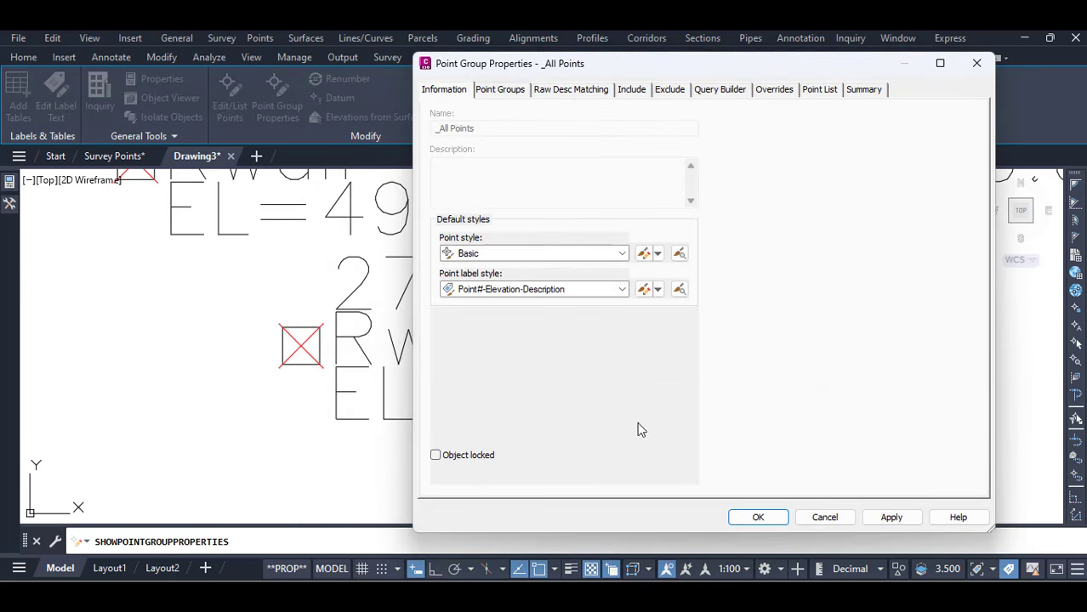
click(892, 517)
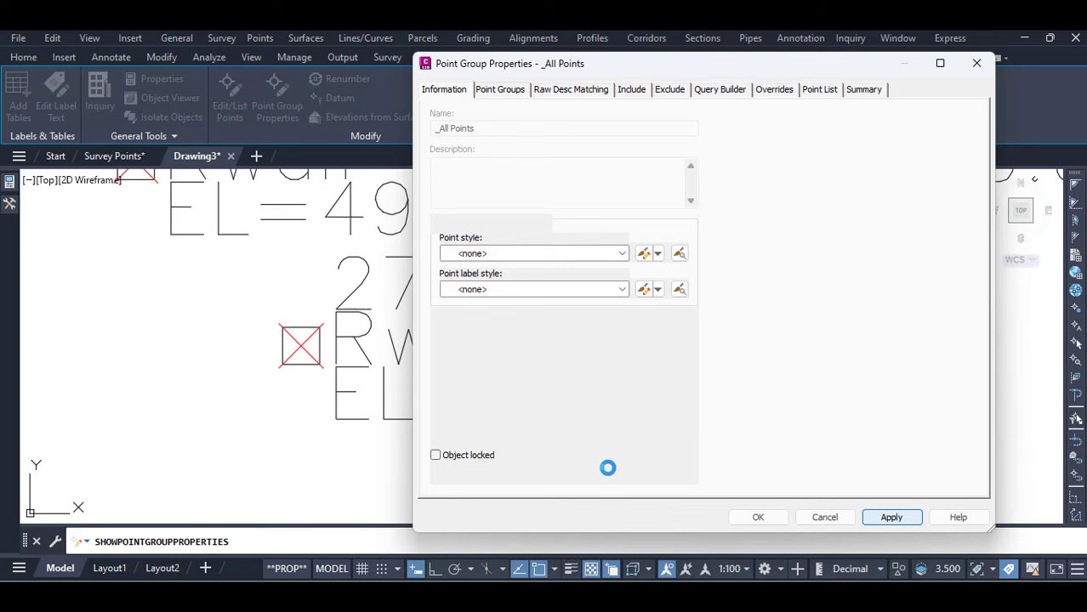
Move the label of Rwall point 275 below its marker, clear of the existing elevation text
click(311, 336)
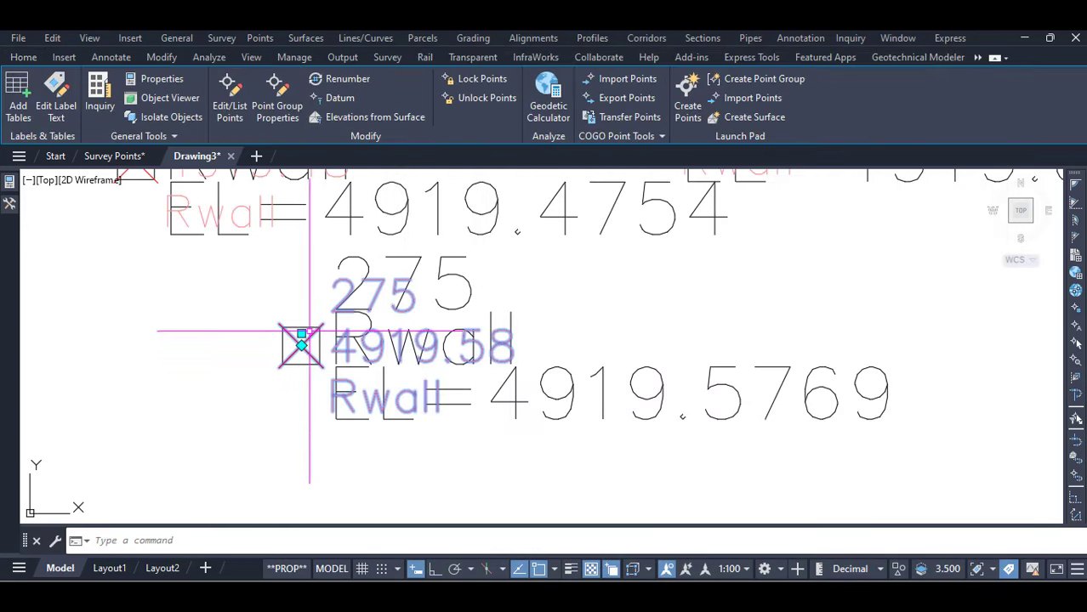
click(302, 332)
scroll(345, 328, down, 3)
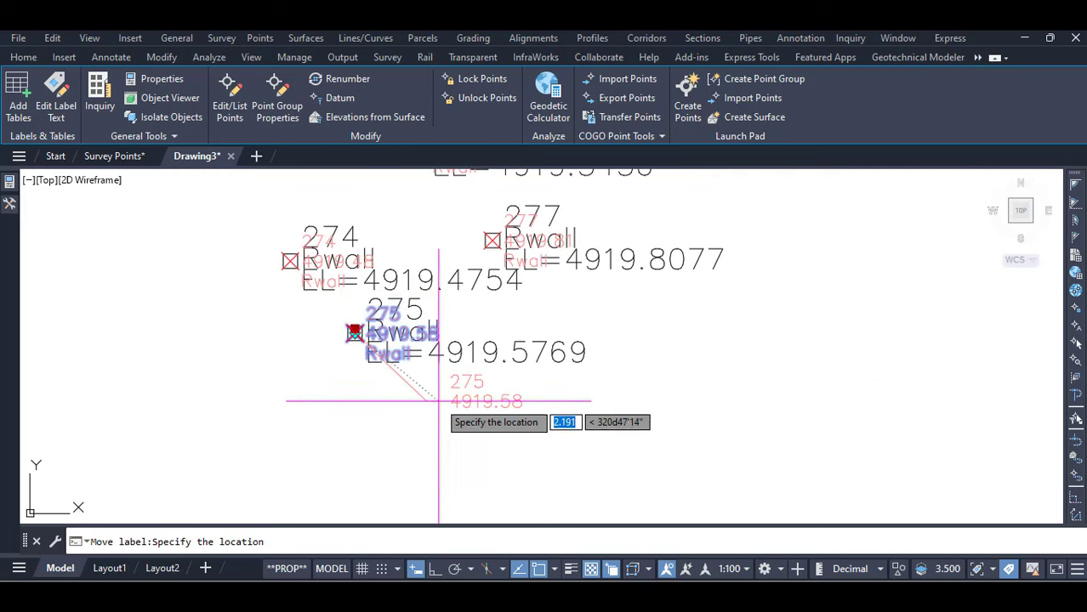
click(398, 405)
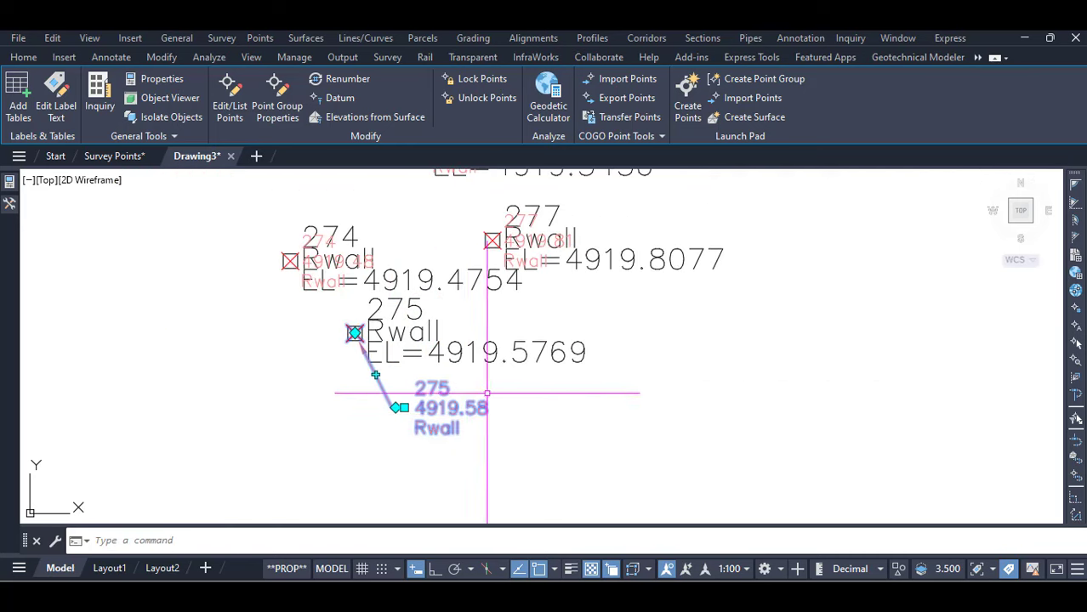
Open the layout settings of the Point#-Elevation-Description label style from the _All Points group properties
scroll(476, 366, up, 3)
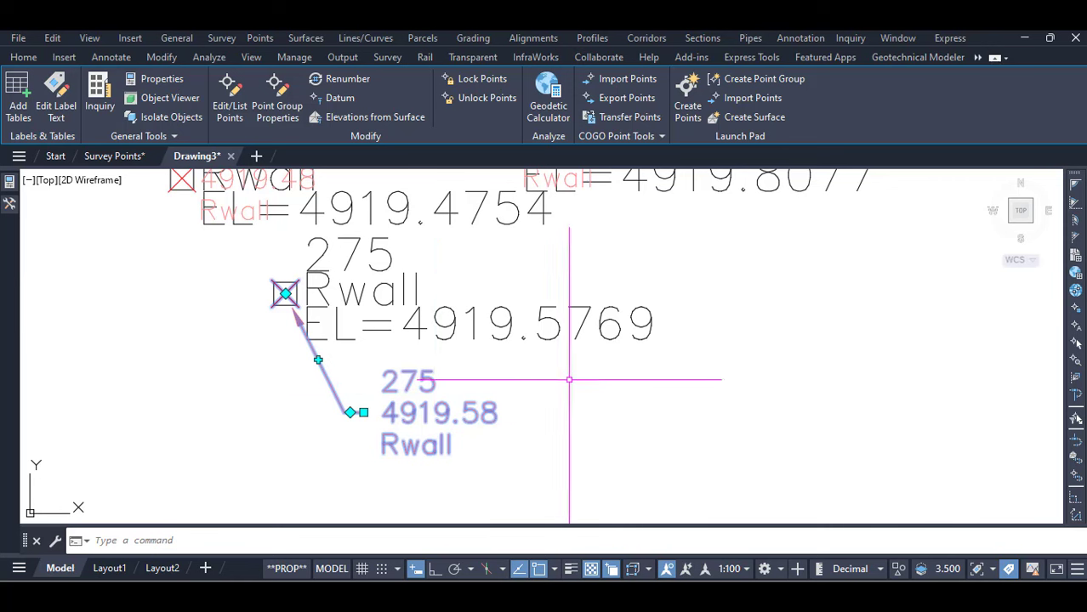
right_click(478, 421)
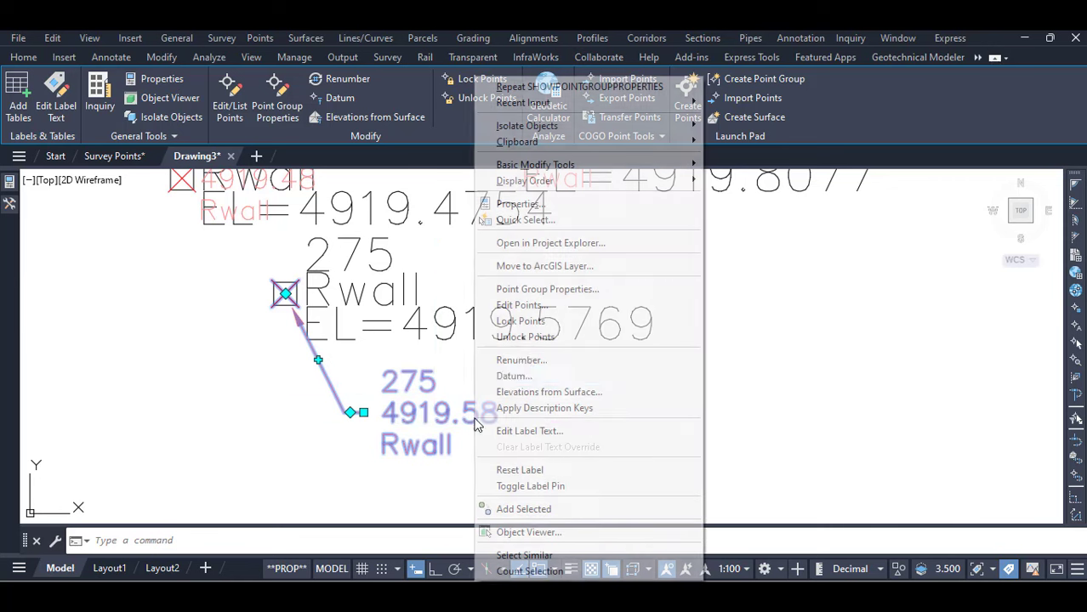
click(553, 290)
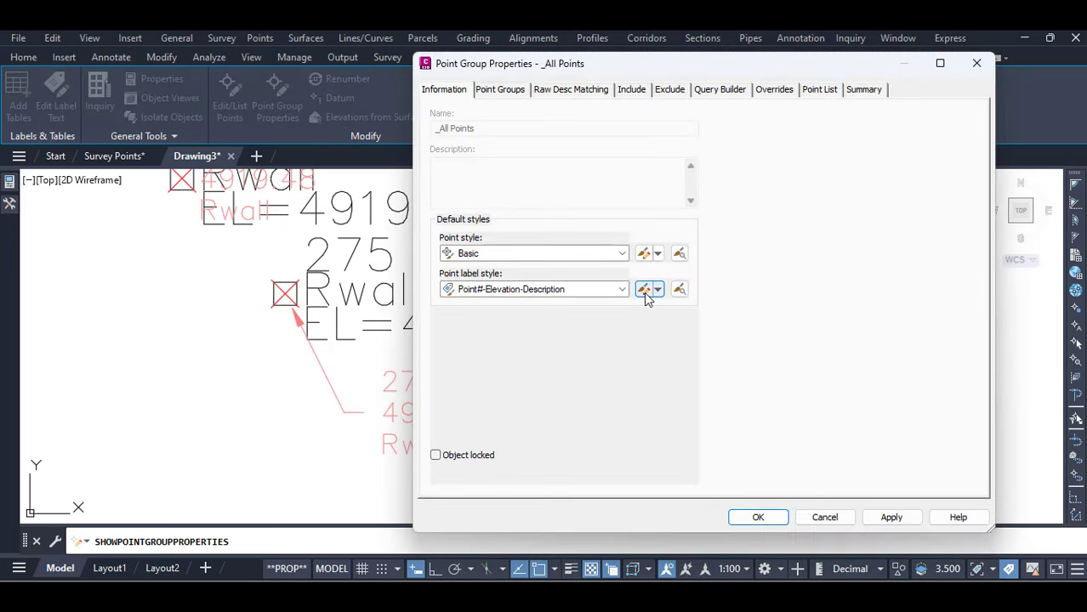
click(645, 291)
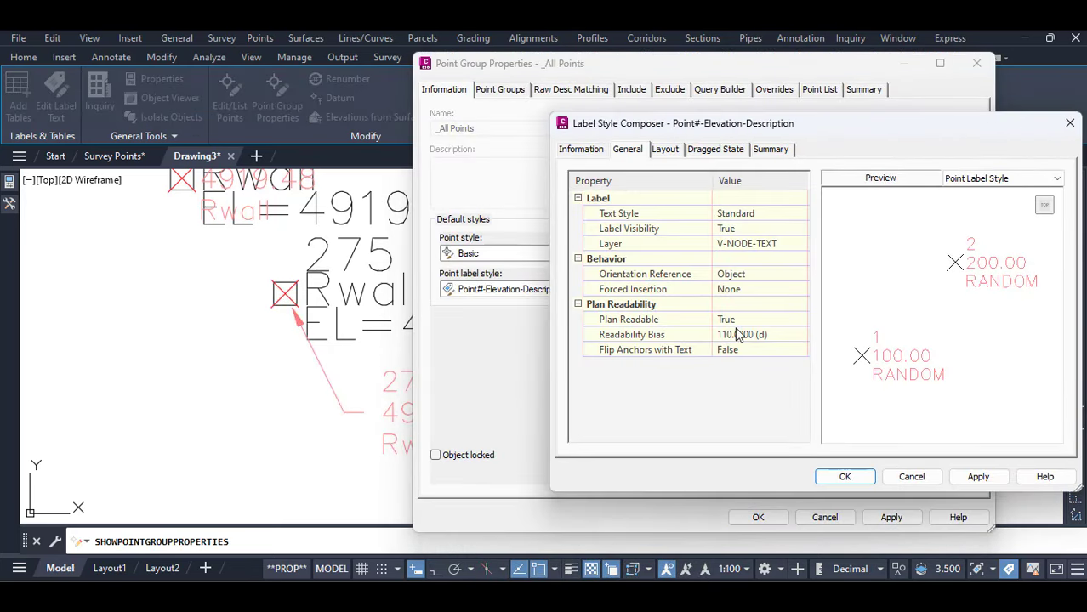
click(666, 150)
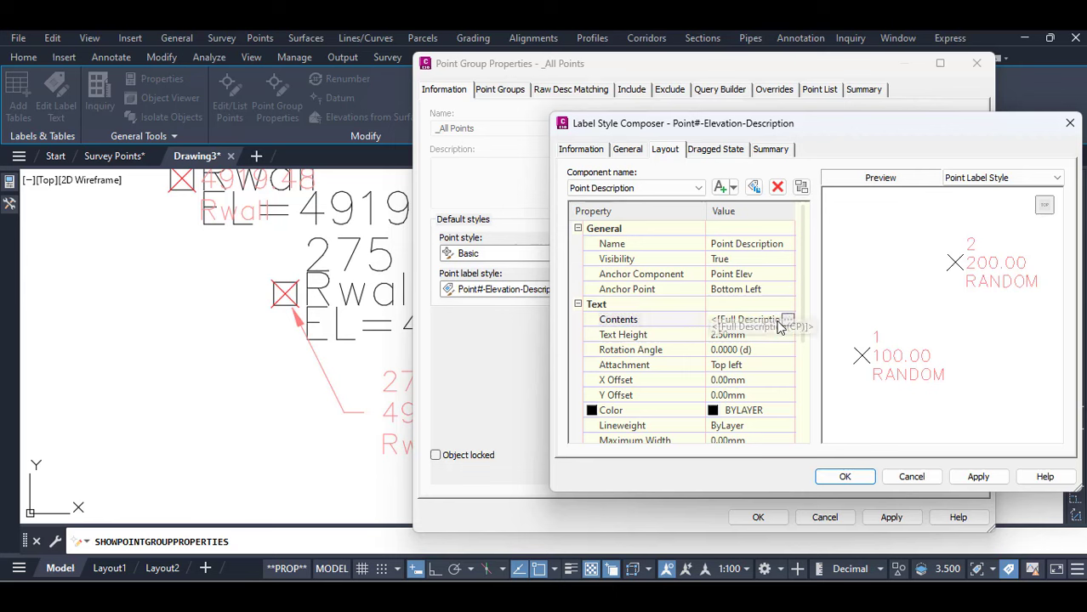
click(788, 320)
click(808, 188)
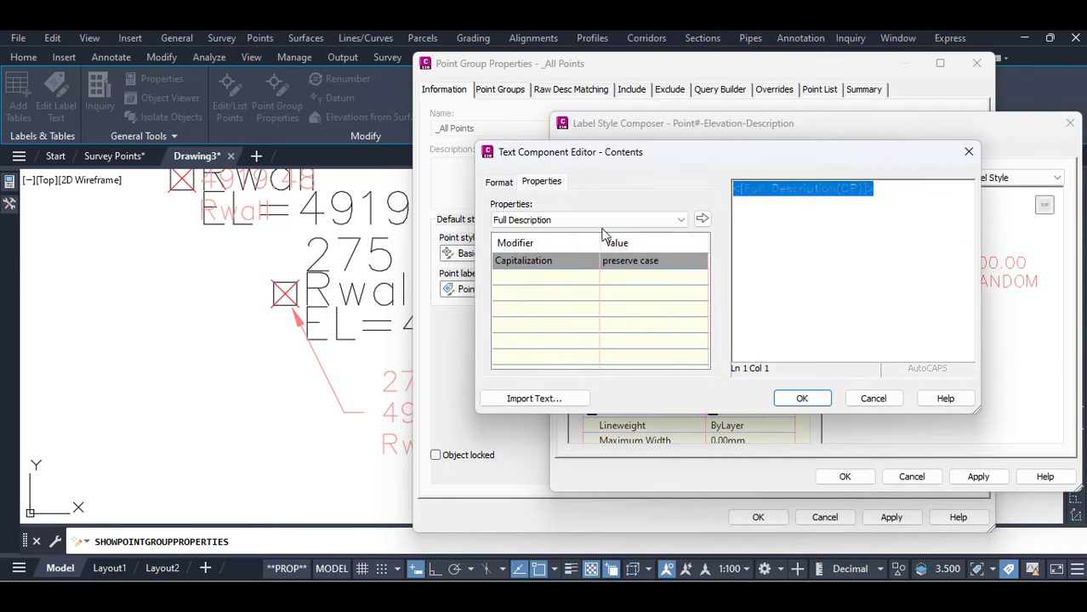
click(569, 219)
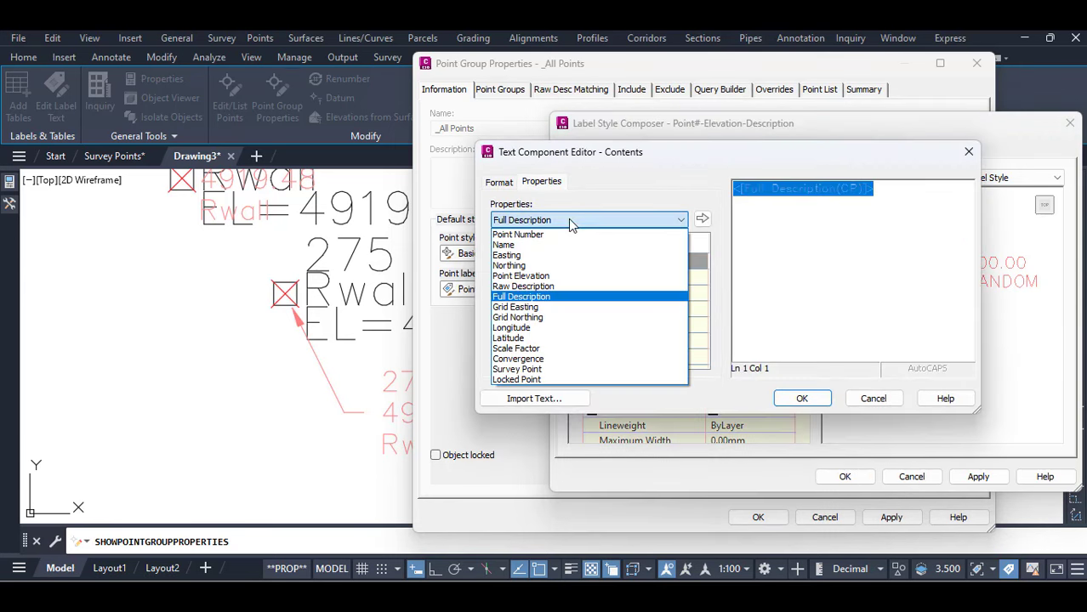
click(969, 160)
click(969, 160)
Set the Point Elev component's elevation precision to 0.00001 in the label style and accept the changes to the style and point group
click(617, 188)
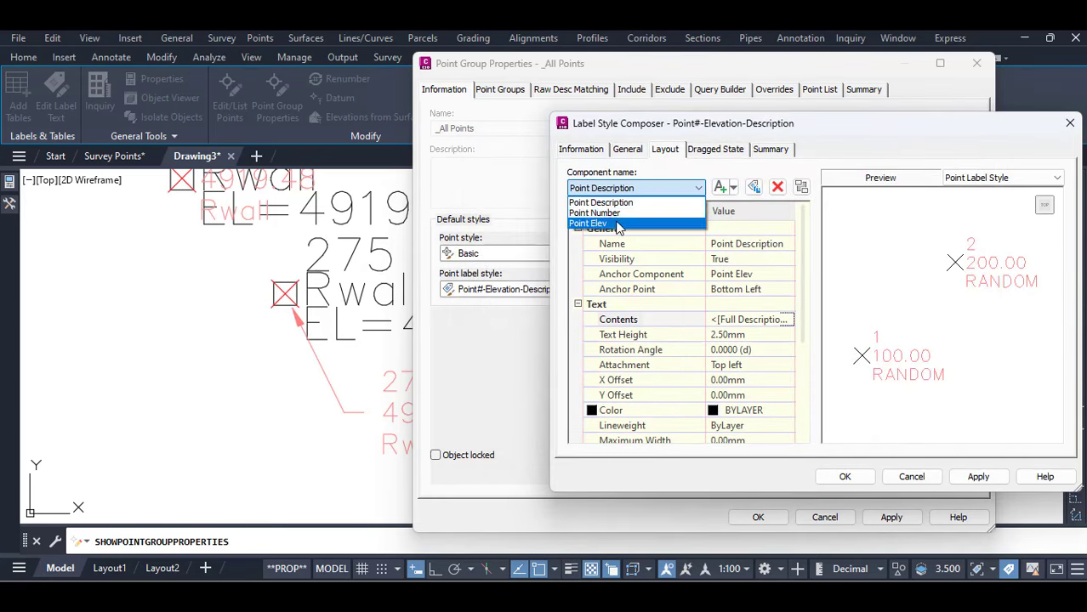
click(618, 224)
click(792, 319)
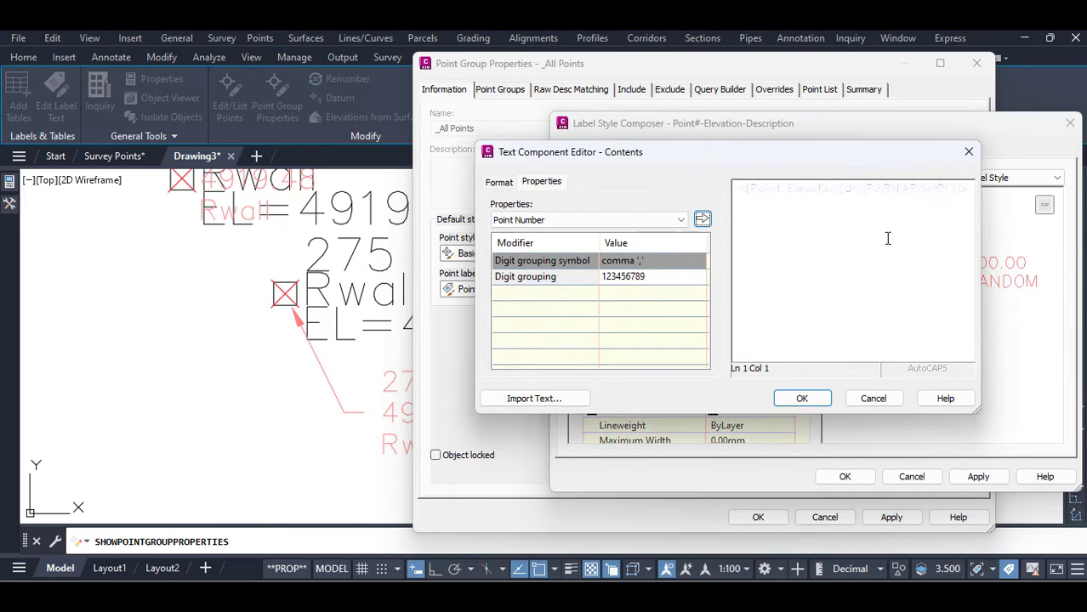
click(871, 211)
click(624, 279)
click(672, 276)
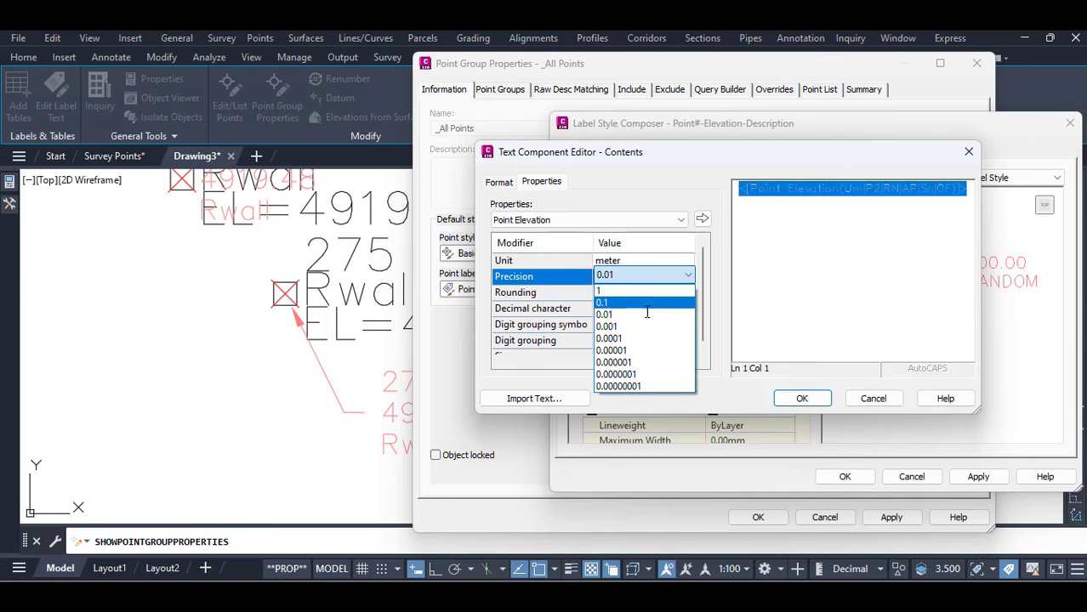
click(655, 347)
click(702, 221)
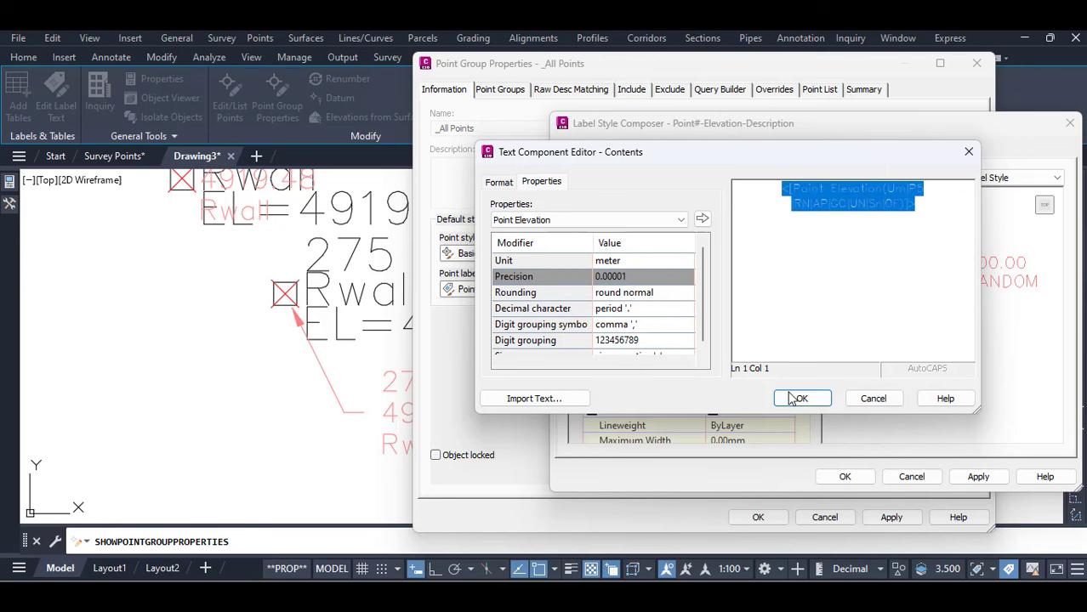
click(802, 398)
click(841, 477)
click(758, 518)
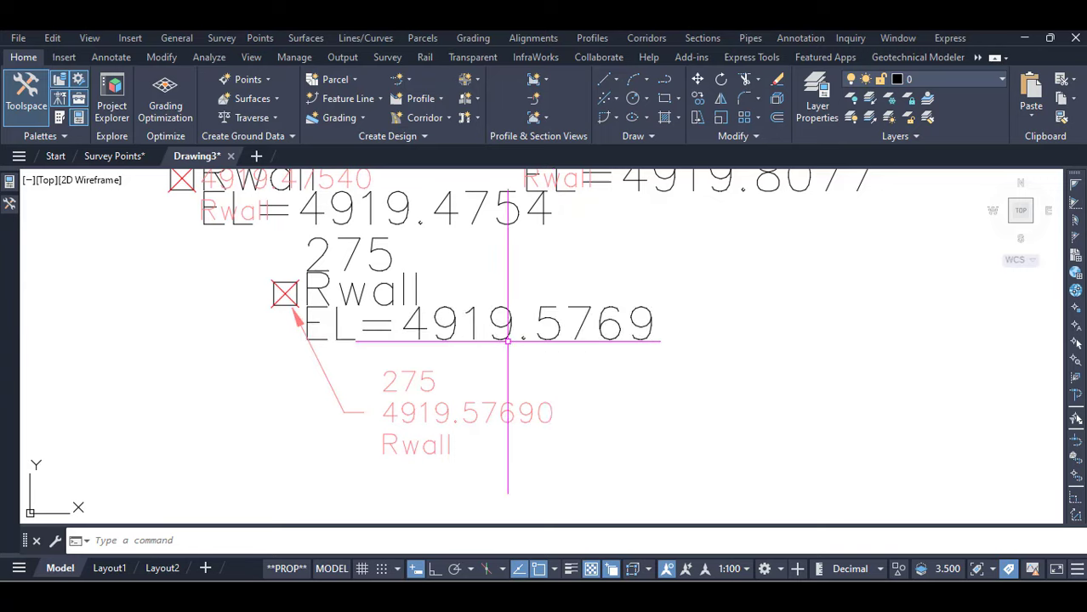
Move the label of point 1618 diagonally down and away from its marker to separate it from the existing text
scroll(304, 333, down, 6)
scroll(493, 277, up, 8)
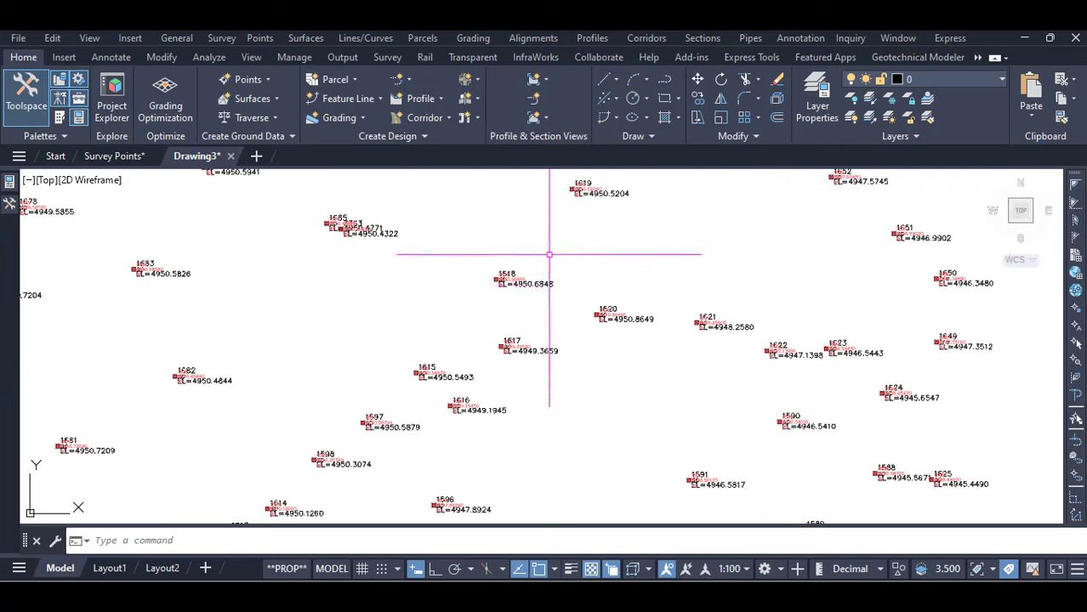
scroll(536, 232, up, 3)
scroll(527, 302, down, 2)
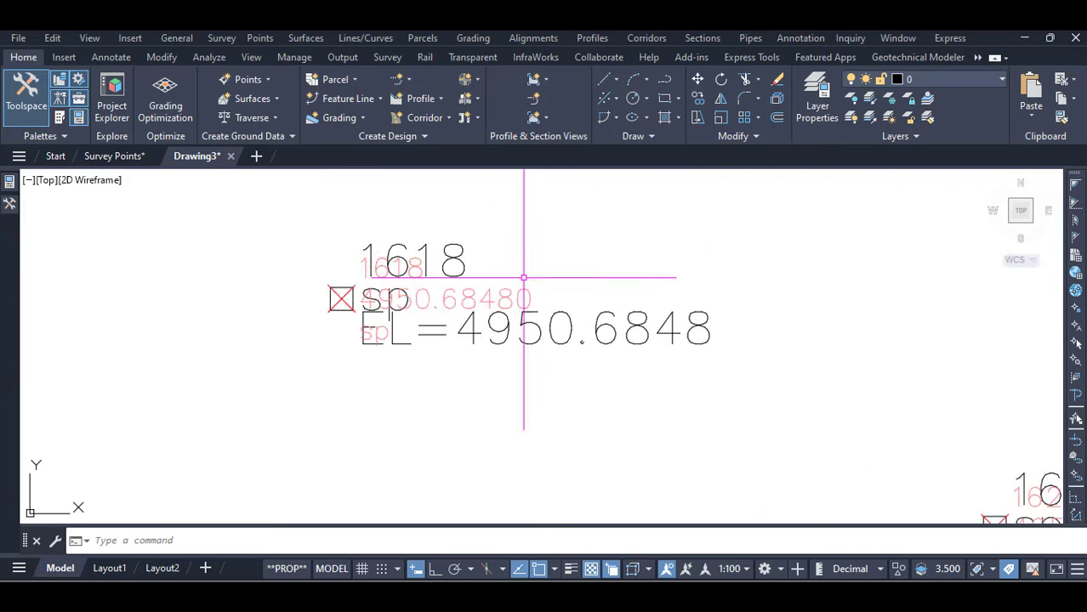
click(396, 287)
click(341, 291)
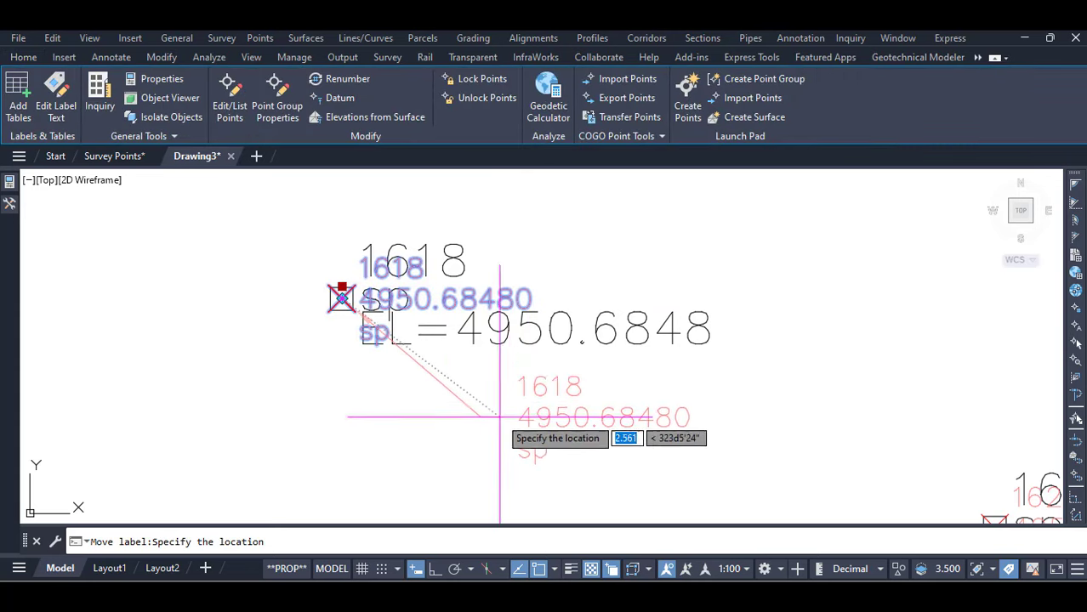
click(505, 423)
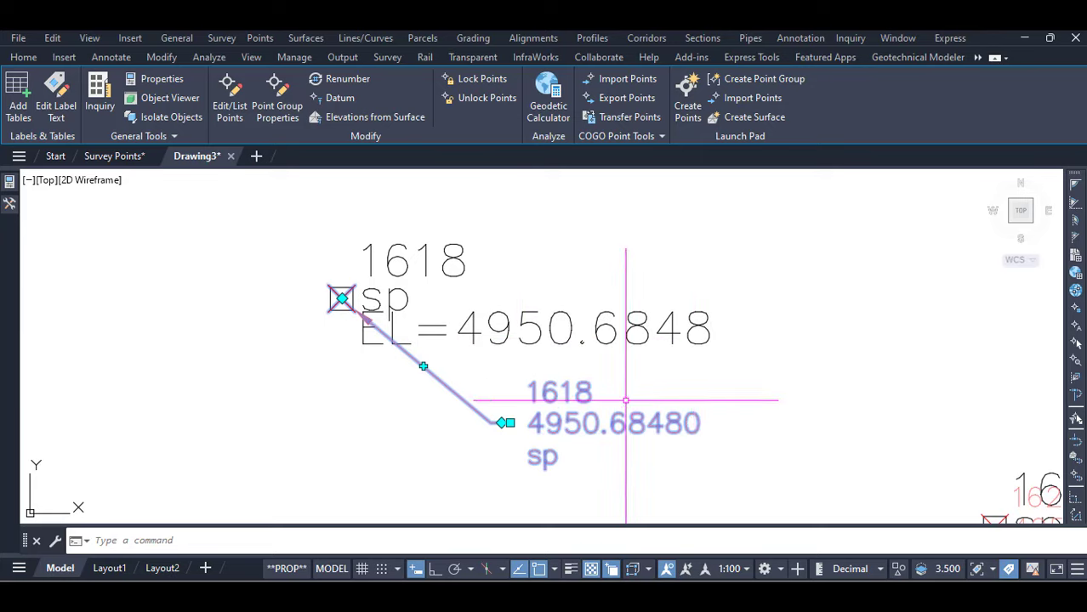
Move the label of point 7658 diagonally below its marker so its elevation can be compared with the existing text
scroll(626, 401, down, 5)
scroll(740, 349, up, 6)
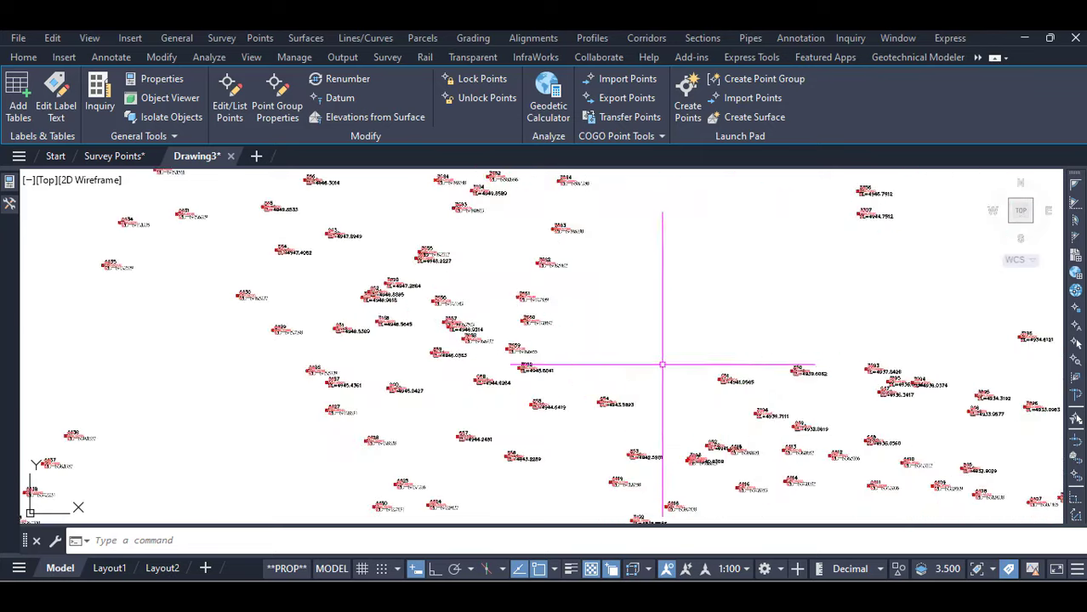
scroll(494, 349, up, 3)
scroll(548, 327, up, 5)
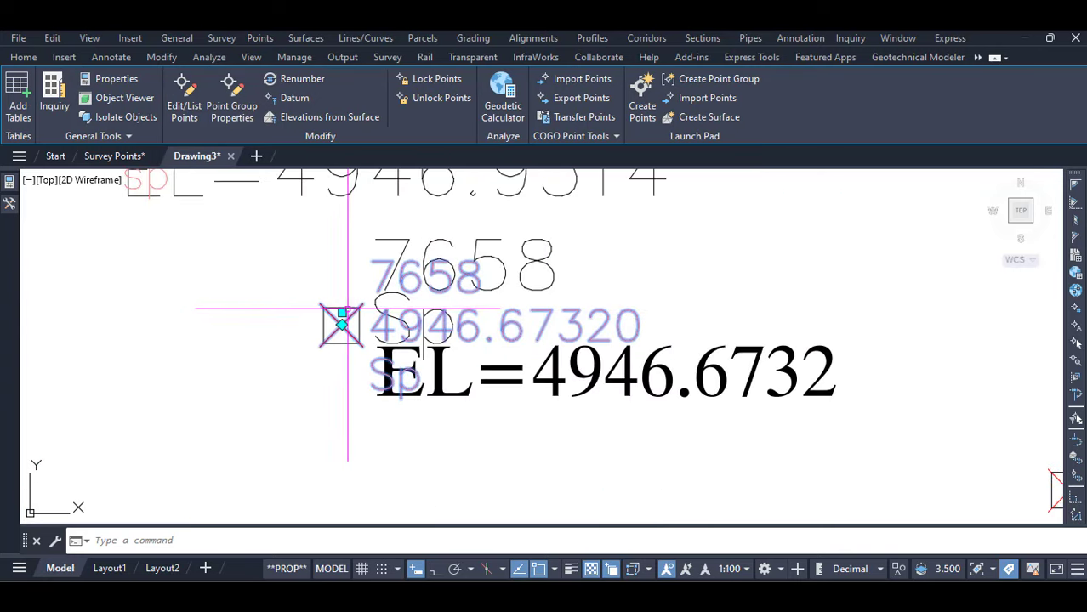
click(342, 314)
scroll(347, 310, down, 3)
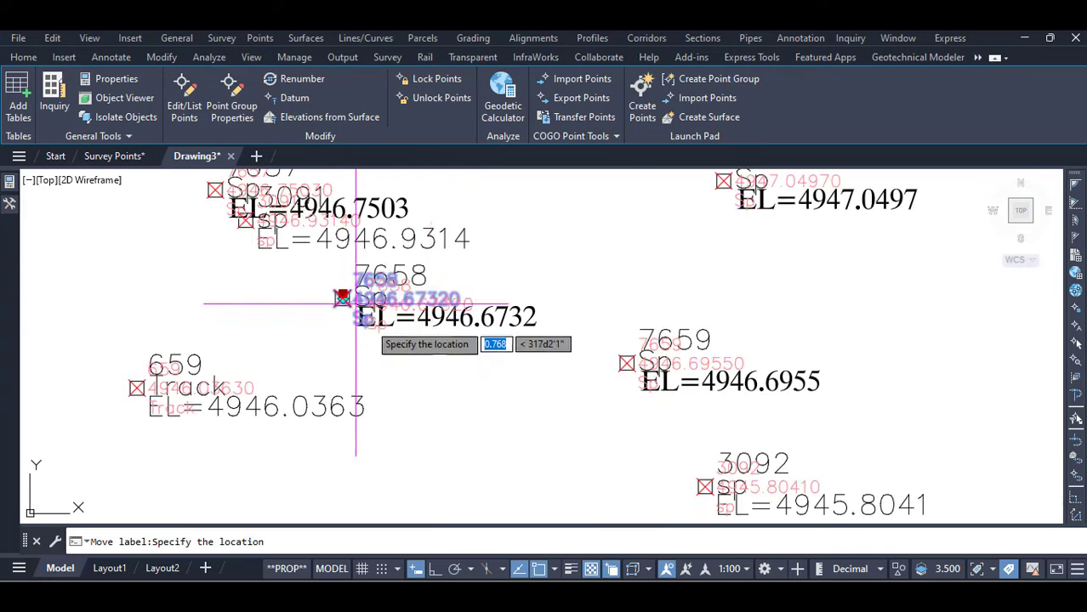
click(433, 378)
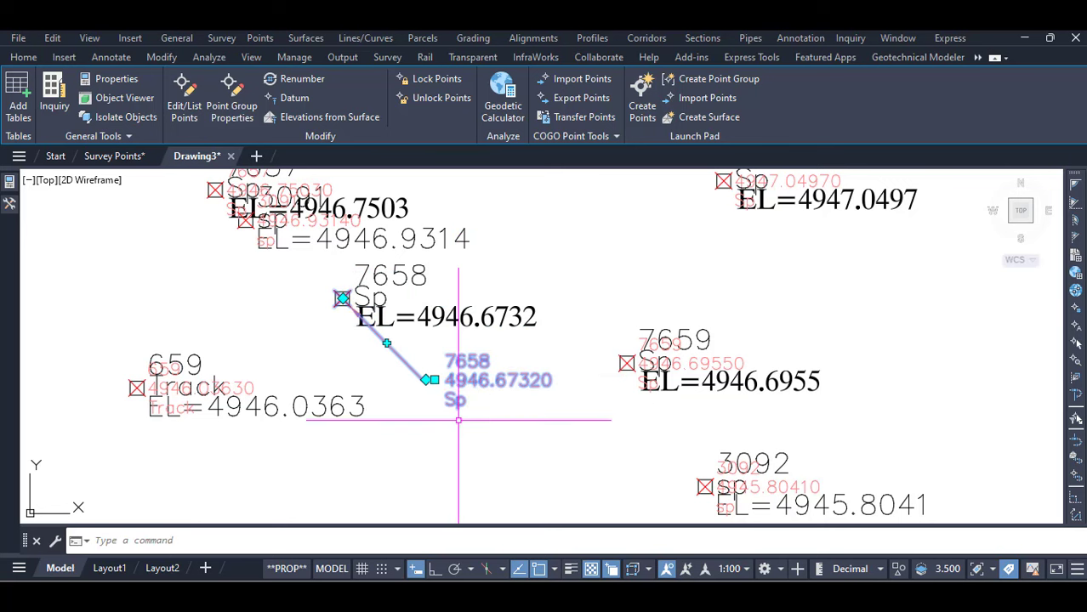
scroll(508, 411, up, 2)
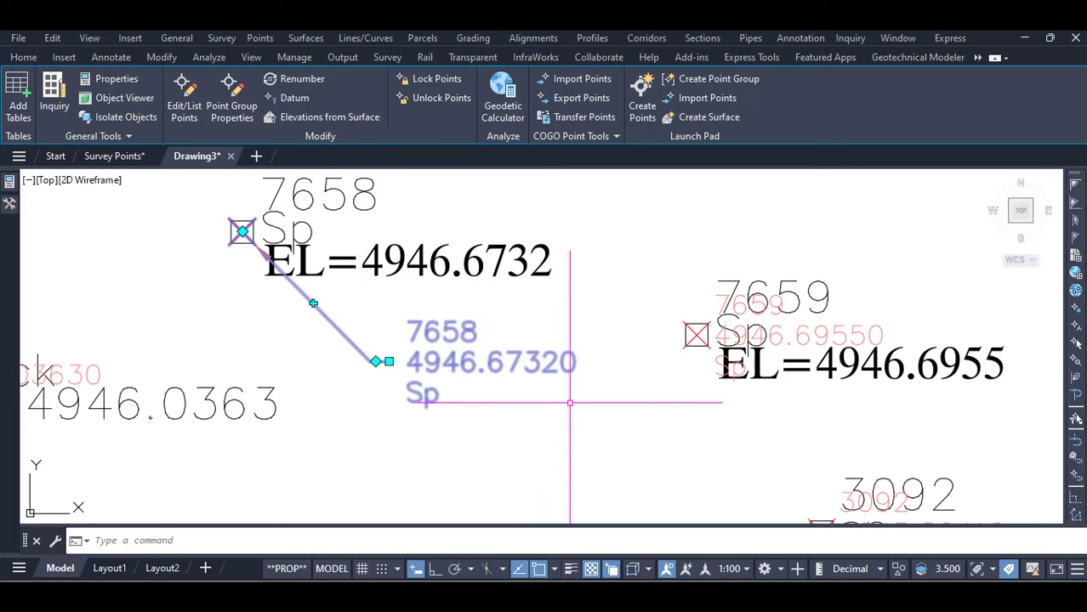
Examine the overall extent and distribution of the imported survey points
scroll(570, 402, down, 5)
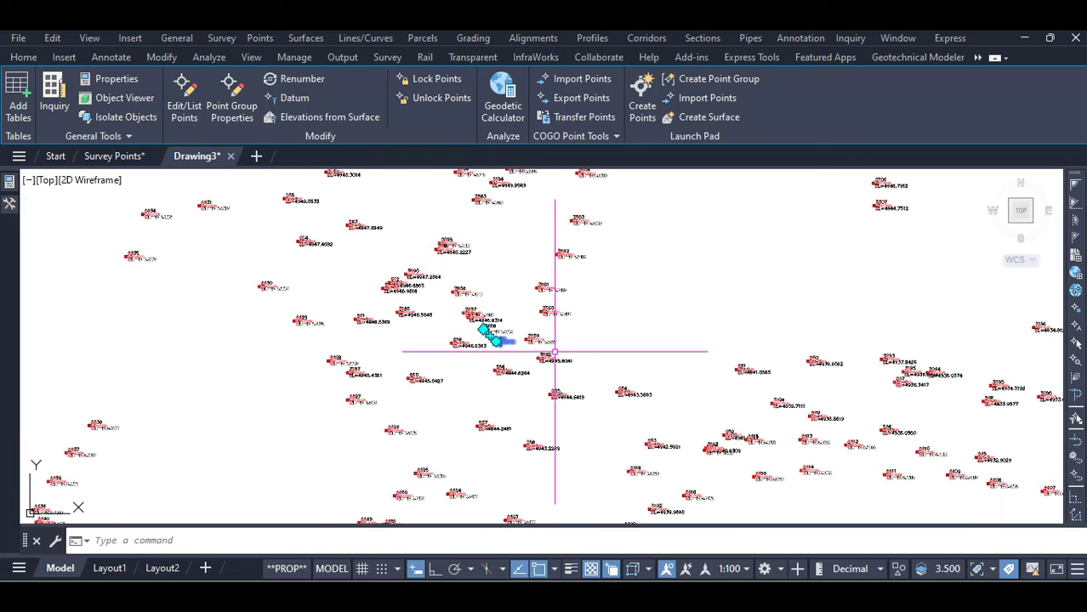
scroll(548, 357, down, 6)
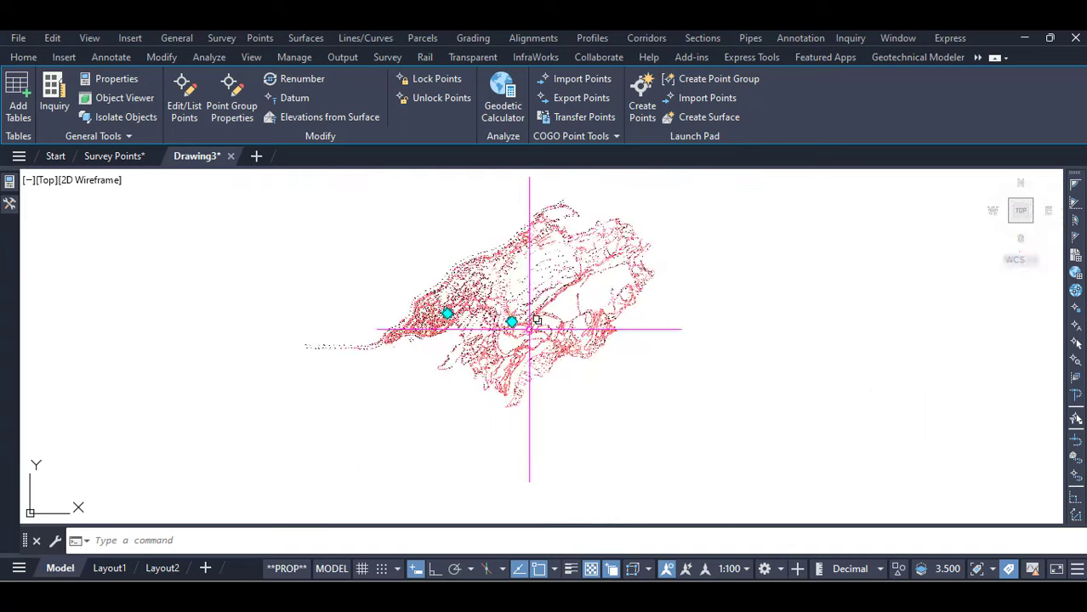
scroll(528, 310, up, 7)
scroll(510, 324, down, 6)
scroll(545, 319, up, 4)
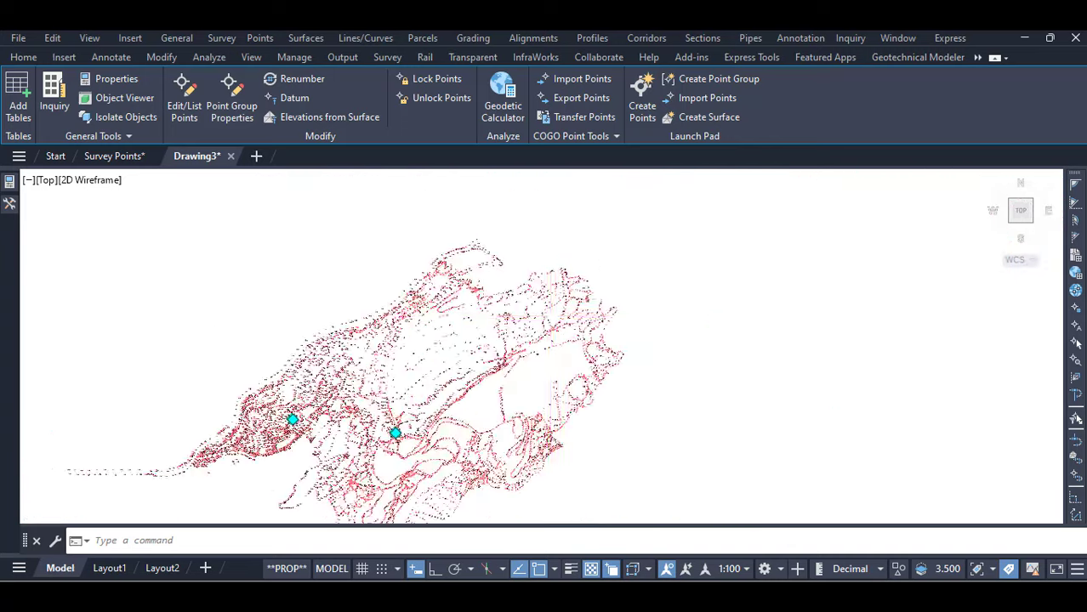
scroll(643, 264, down, 4)
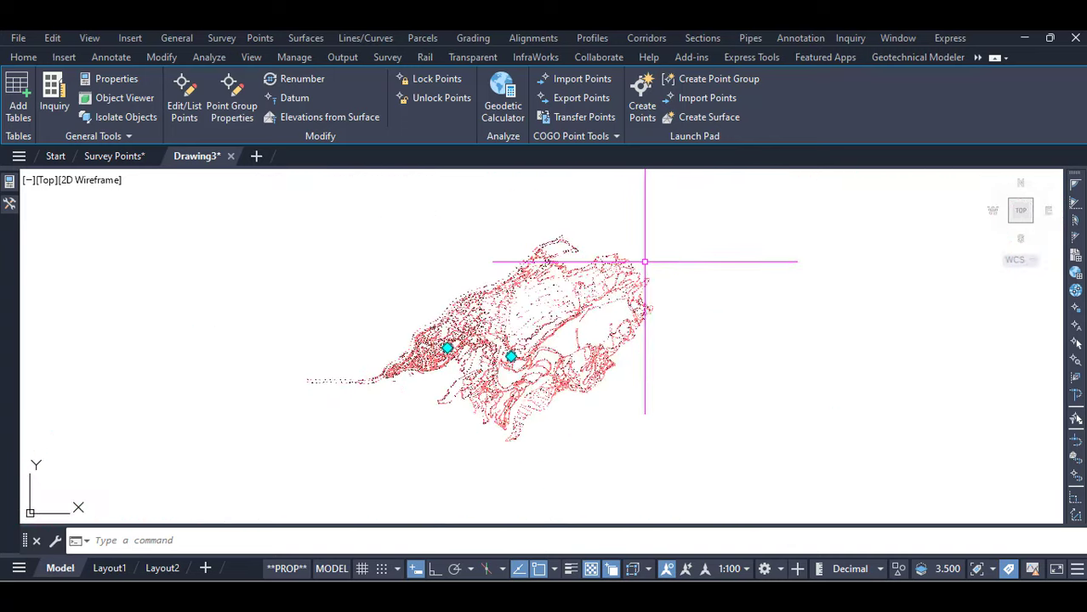
scroll(647, 289, up, 3)
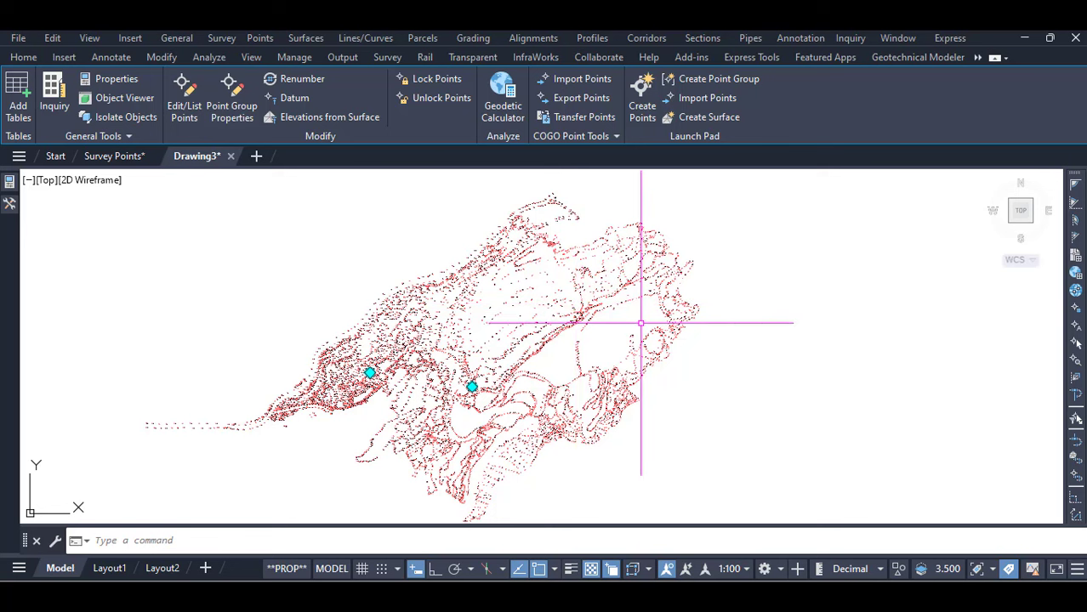